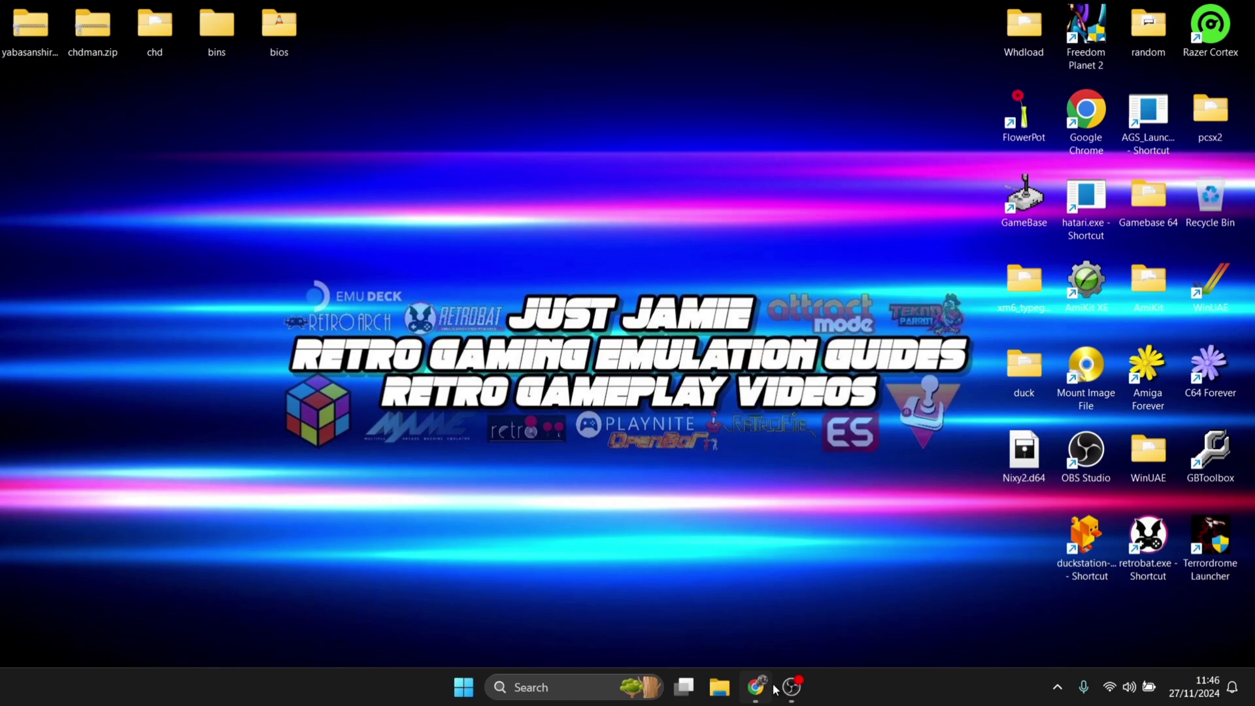
Download the Latest Stable 1.16.5 Yaba Sanshiro Windows zip from uoyabause.org
{"action": "left_click", "coordinate": [757, 686]}
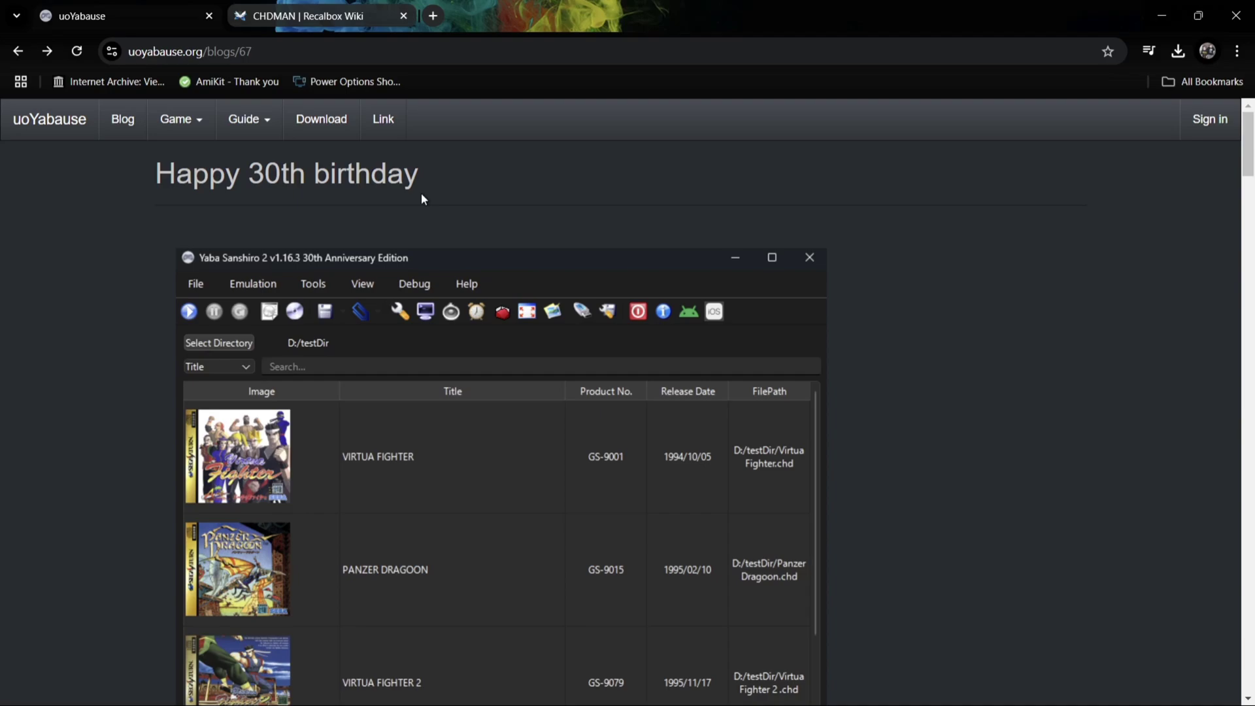
{"action": "left_click", "coordinate": [329, 123]}
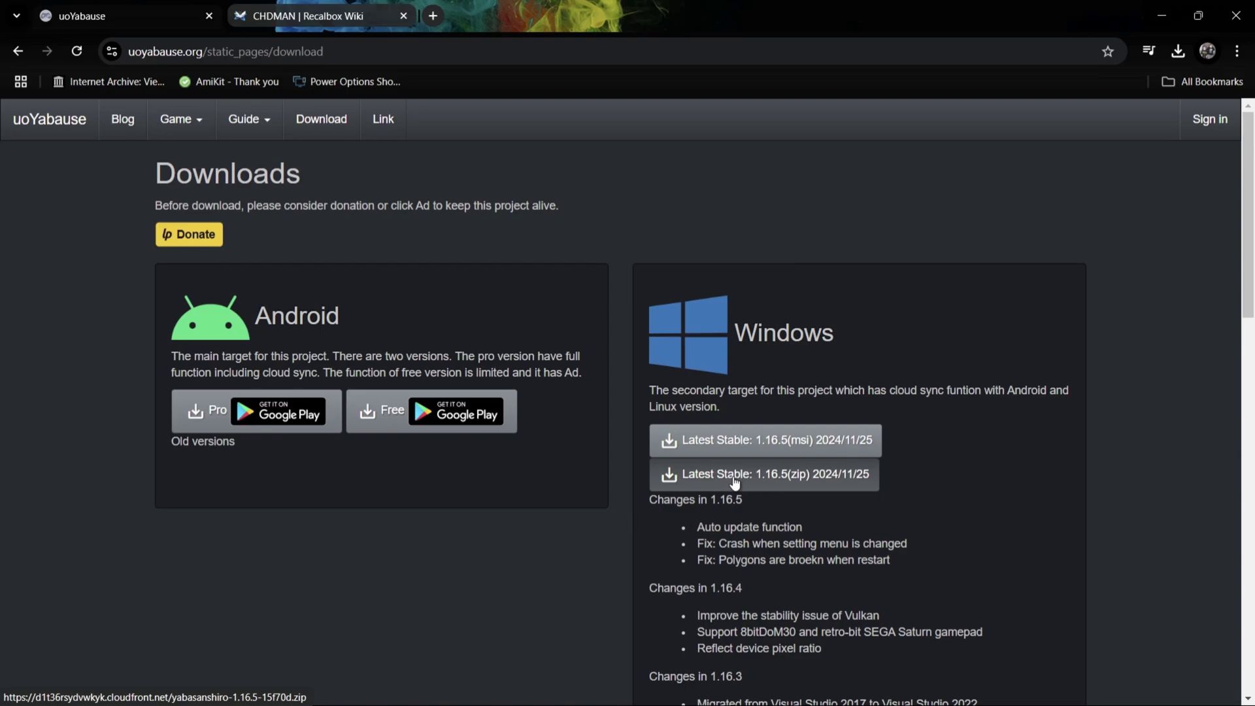
{"action": "left_click", "coordinate": [778, 478]}
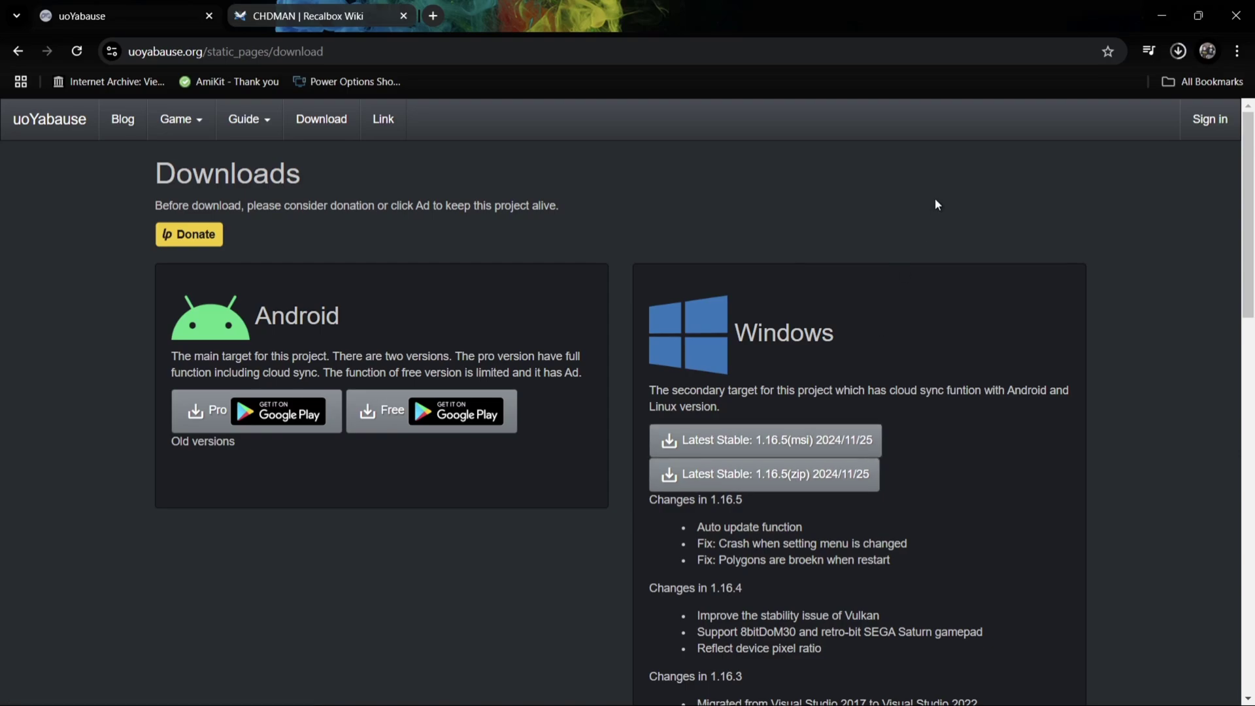
Download CHDMAN.zip from the Recalbox Wiki page, then minimize Chrome
{"action": "left_click", "coordinate": [316, 8]}
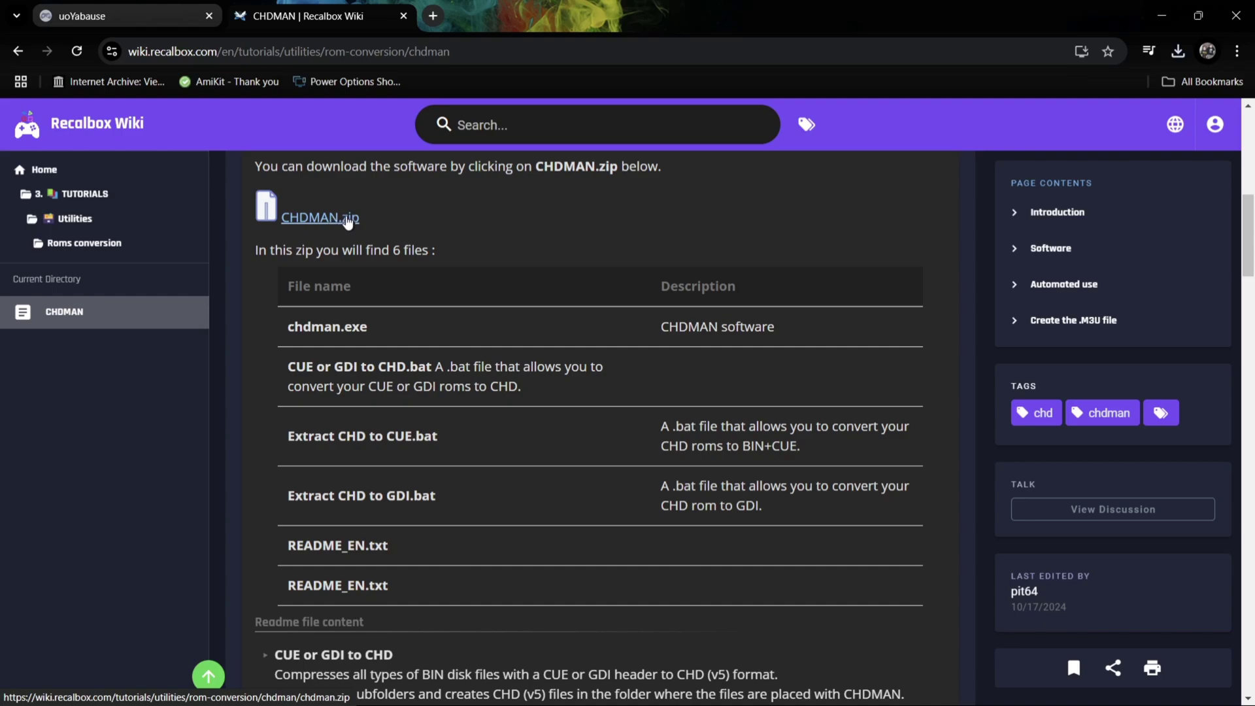
{"action": "left_click", "coordinate": [347, 223]}
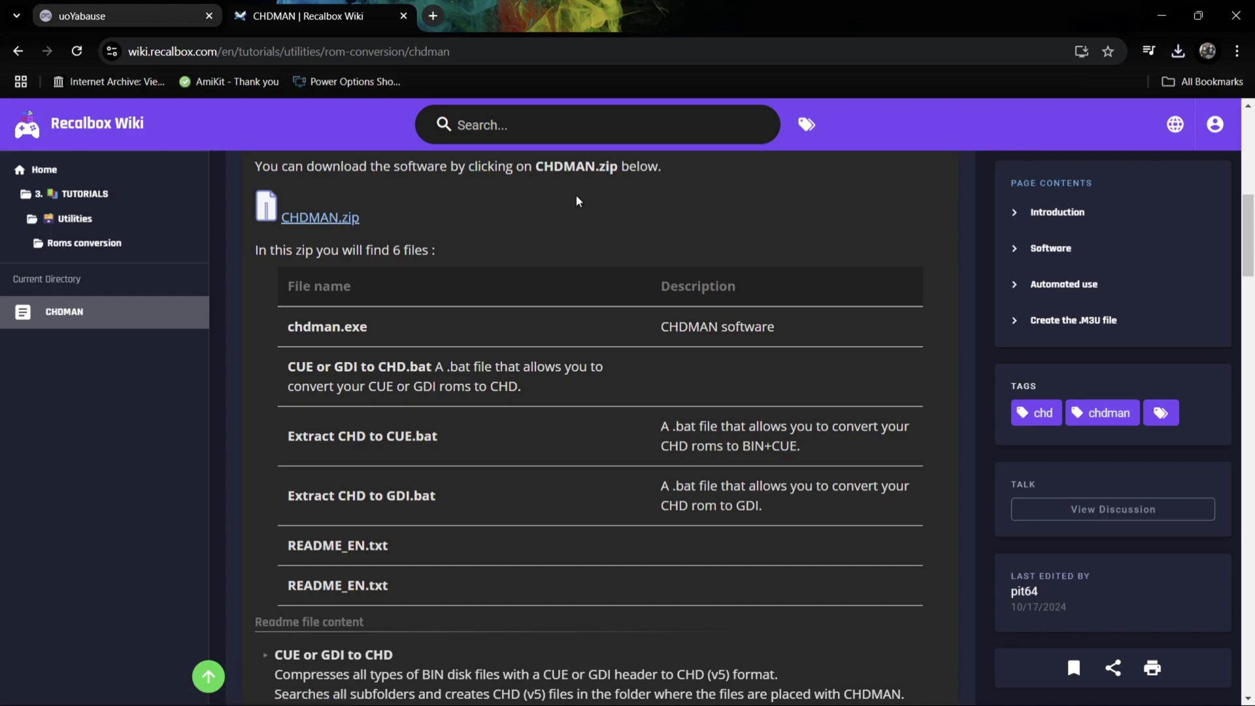
{"action": "left_click", "coordinate": [1161, 16]}
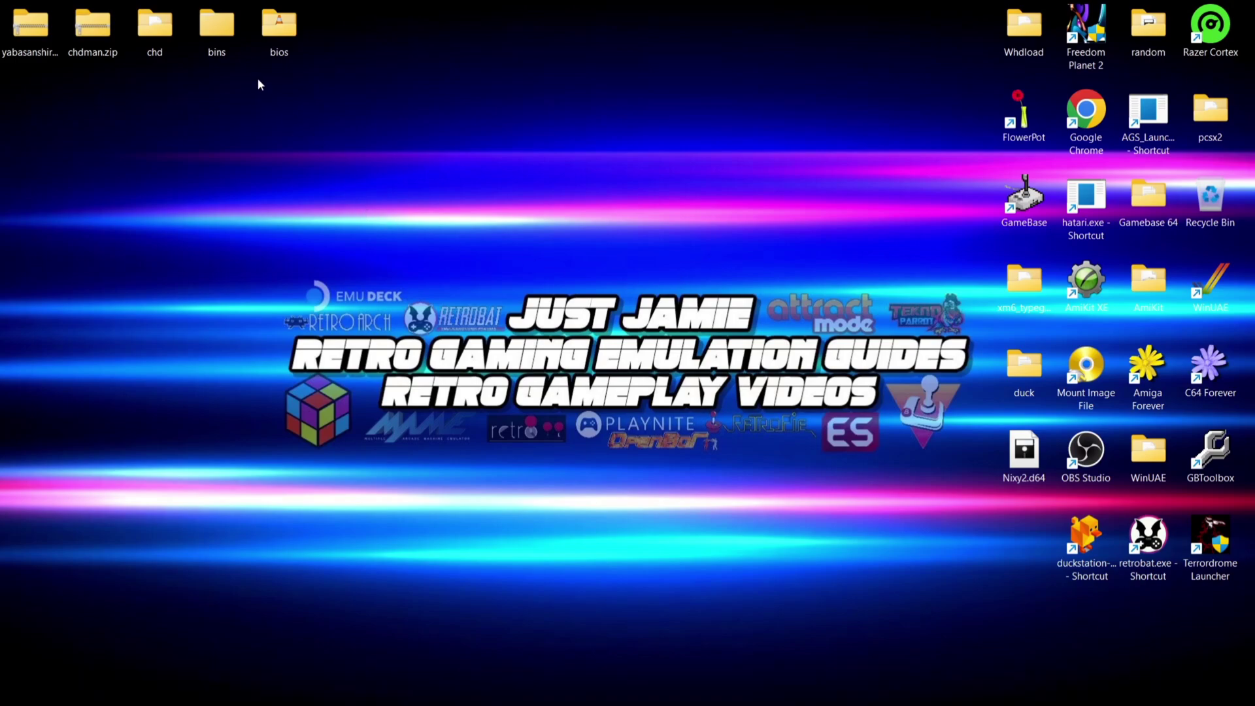
Check that the bios folder contains saturn_bios.bin
{"action": "double_click", "coordinate": [279, 26]}
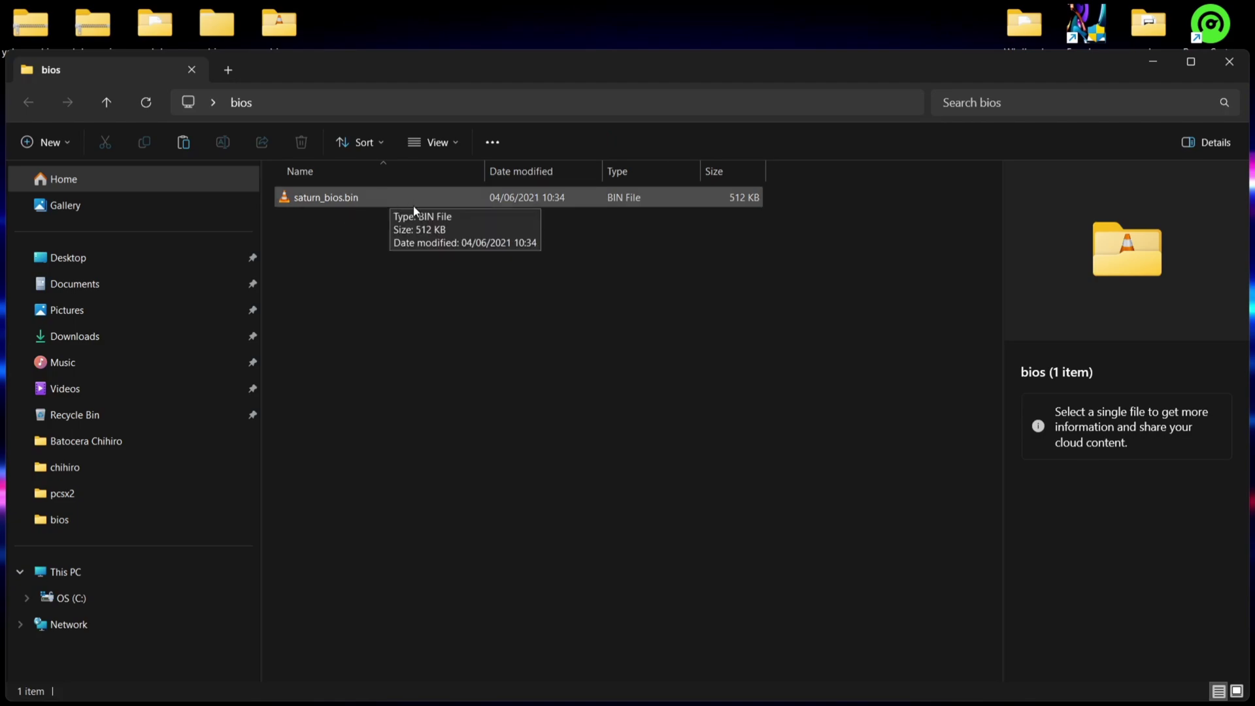
{"action": "left_click", "coordinate": [1229, 62]}
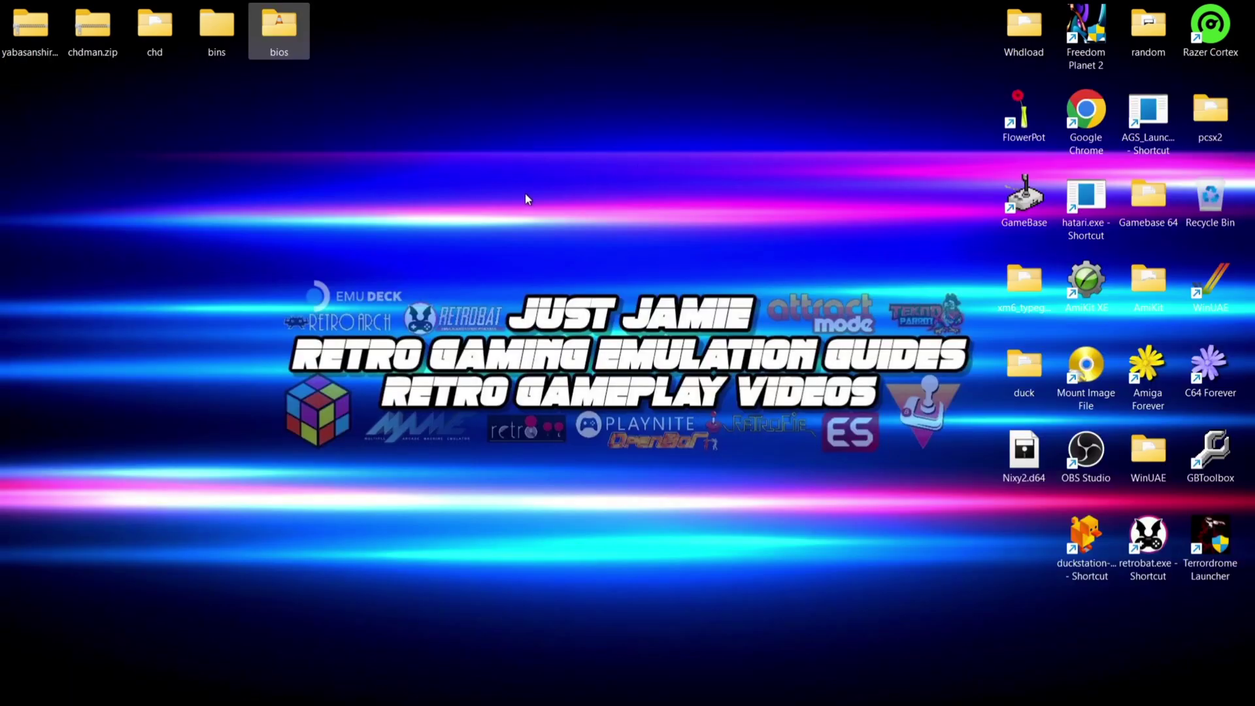
{"action": "left_click", "coordinate": [525, 197]}
Drag the yabasanshiro-1.16.5-15f70d folder out of its zip onto the desktop
{"action": "left_click_drag", "start_coordinate": [30, 26], "coordinate": [469, 110]}
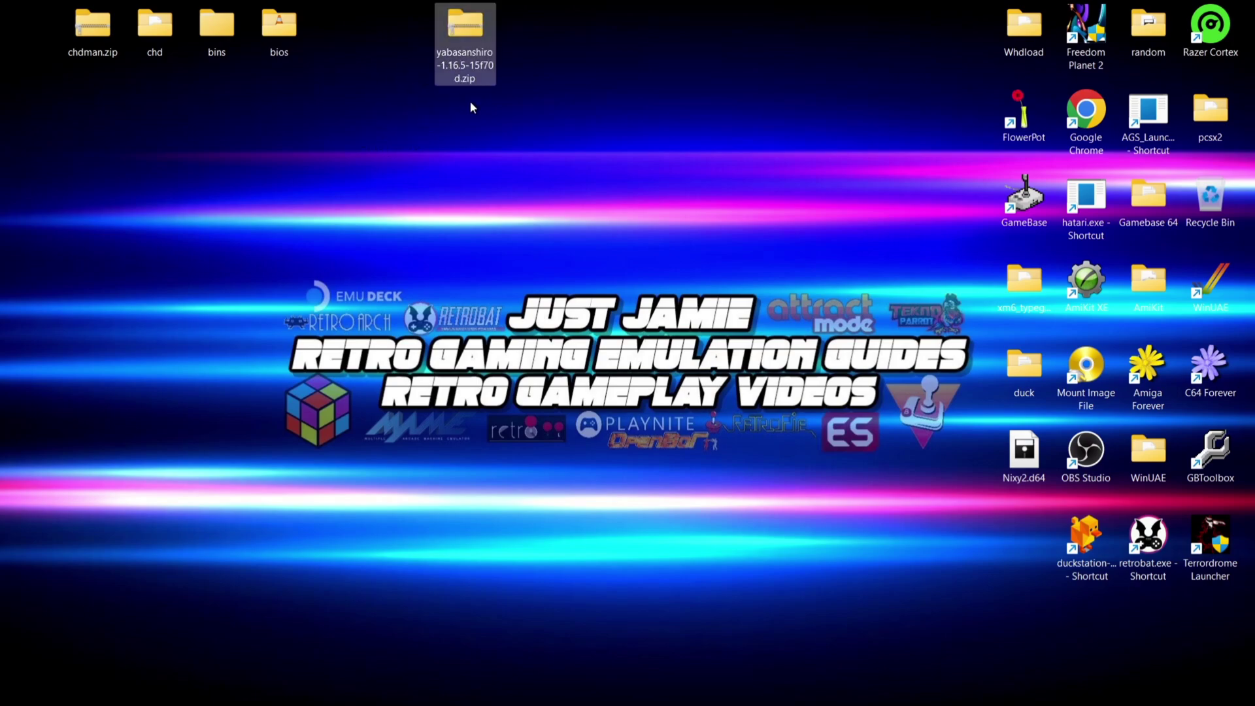
{"action": "double_click", "coordinate": [477, 54]}
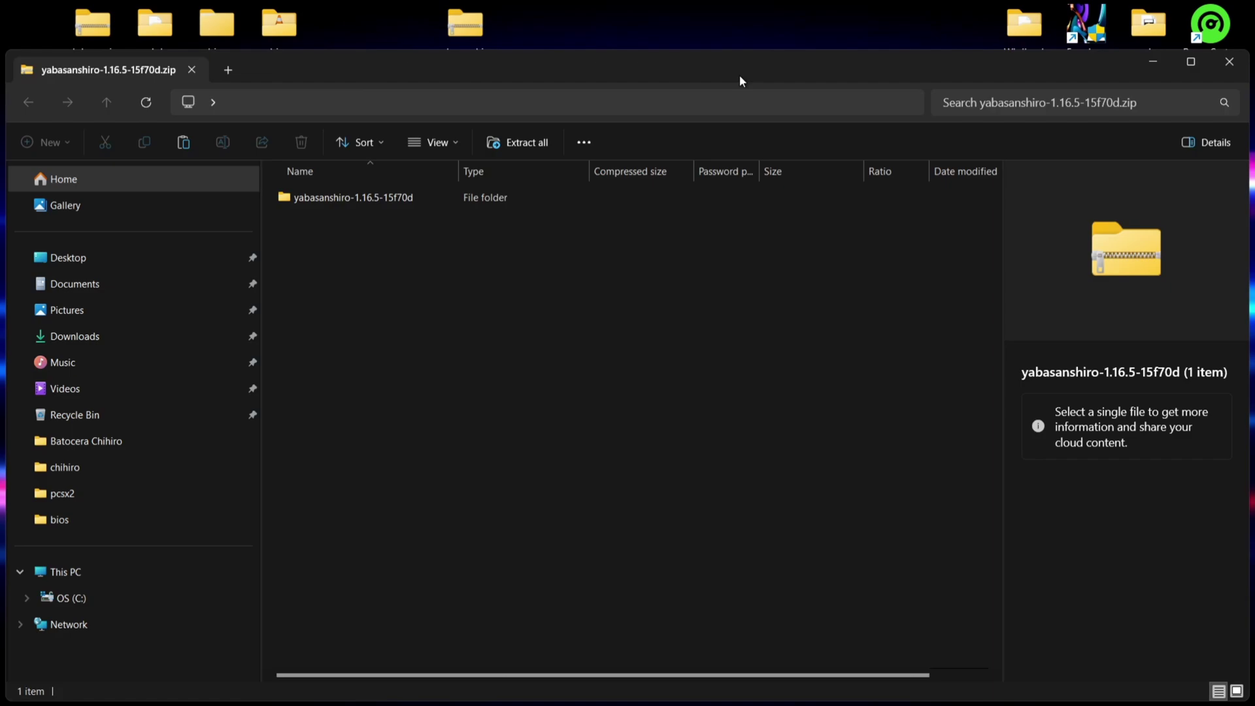
{"action": "left_click_drag", "start_coordinate": [608, 61], "coordinate": [1027, 84]}
{"action": "left_click_drag", "start_coordinate": [762, 220], "coordinate": [294, 308]}
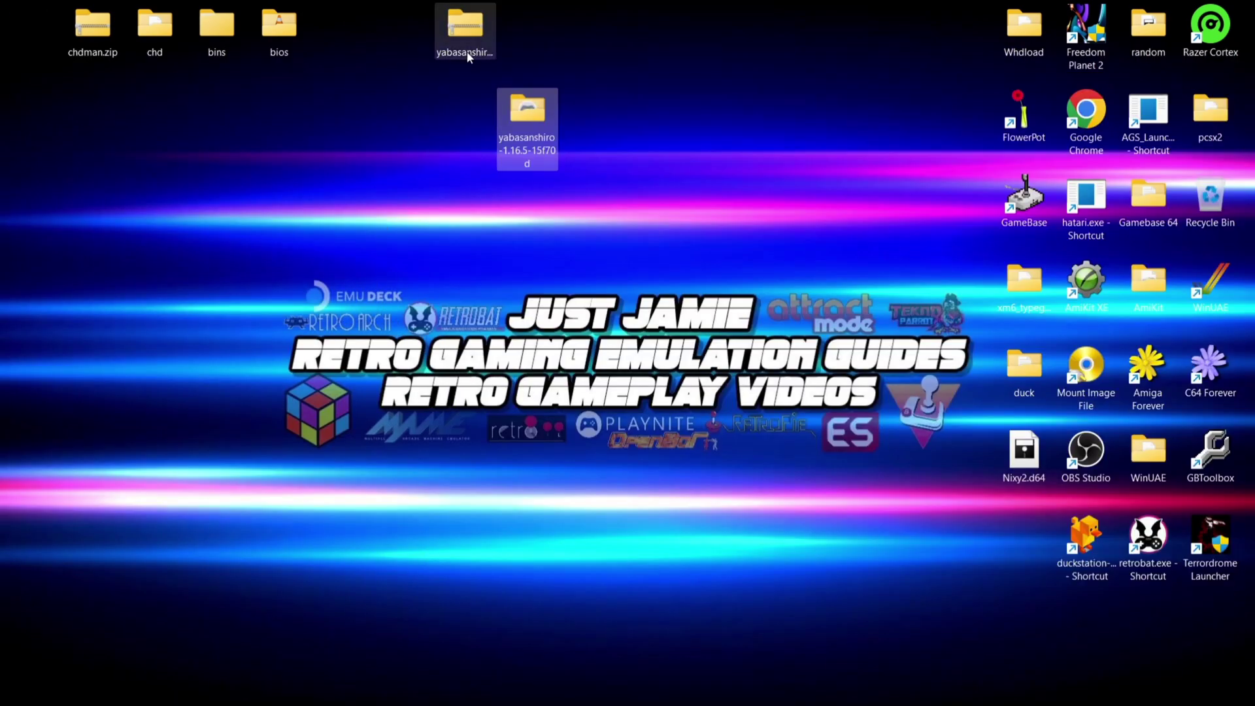
{"action": "right_click", "coordinate": [471, 38]}
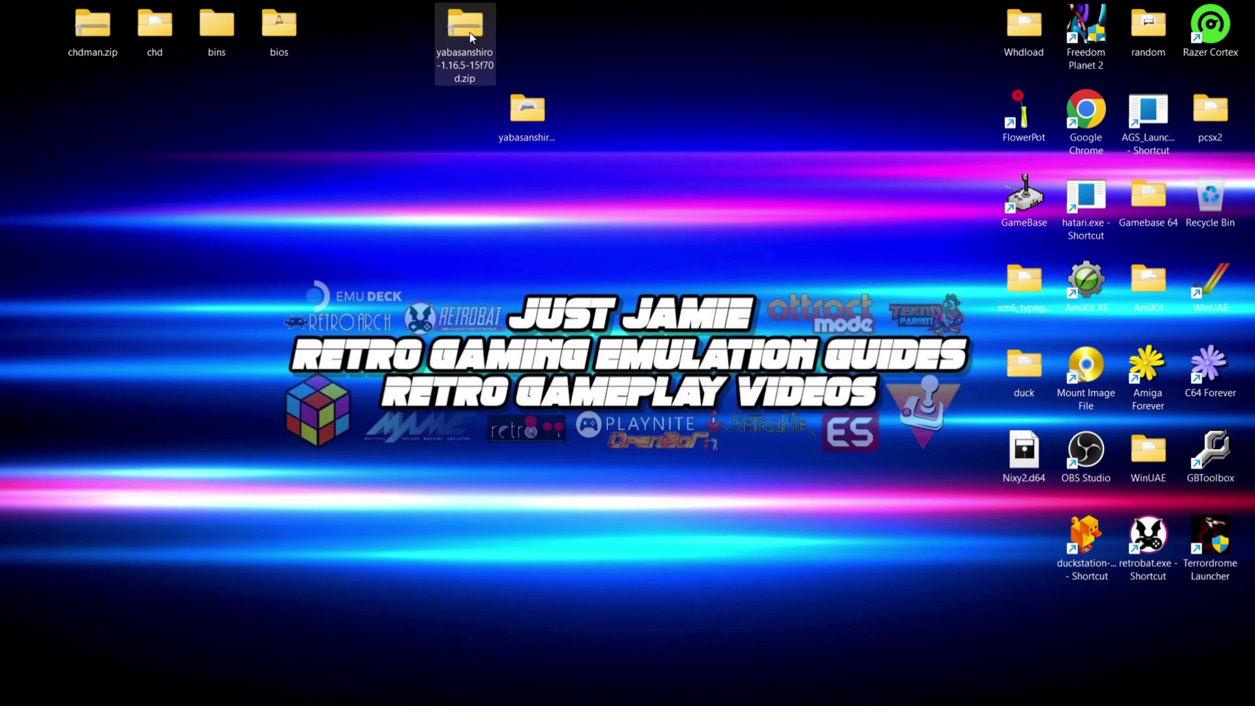
{"action": "left_click", "coordinate": [656, 20]}
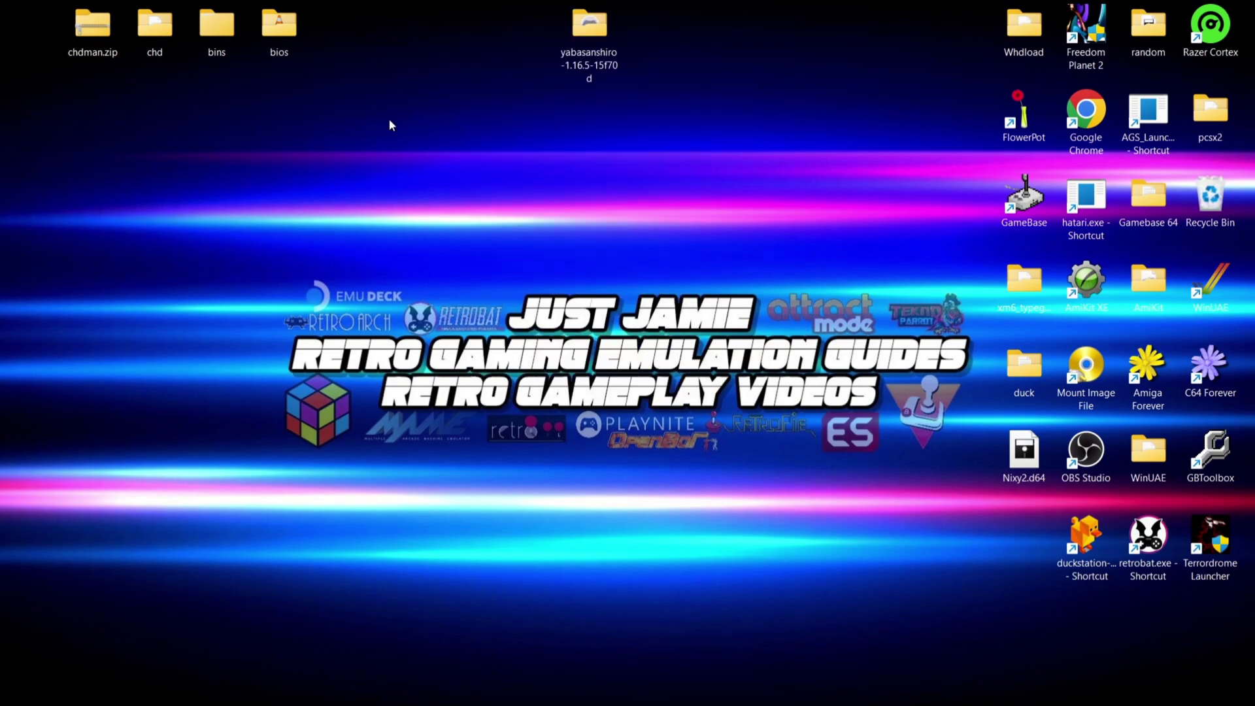
Look inside the Keio Flying Squadron 2 (Europe) folder in bins
{"action": "double_click", "coordinate": [216, 46]}
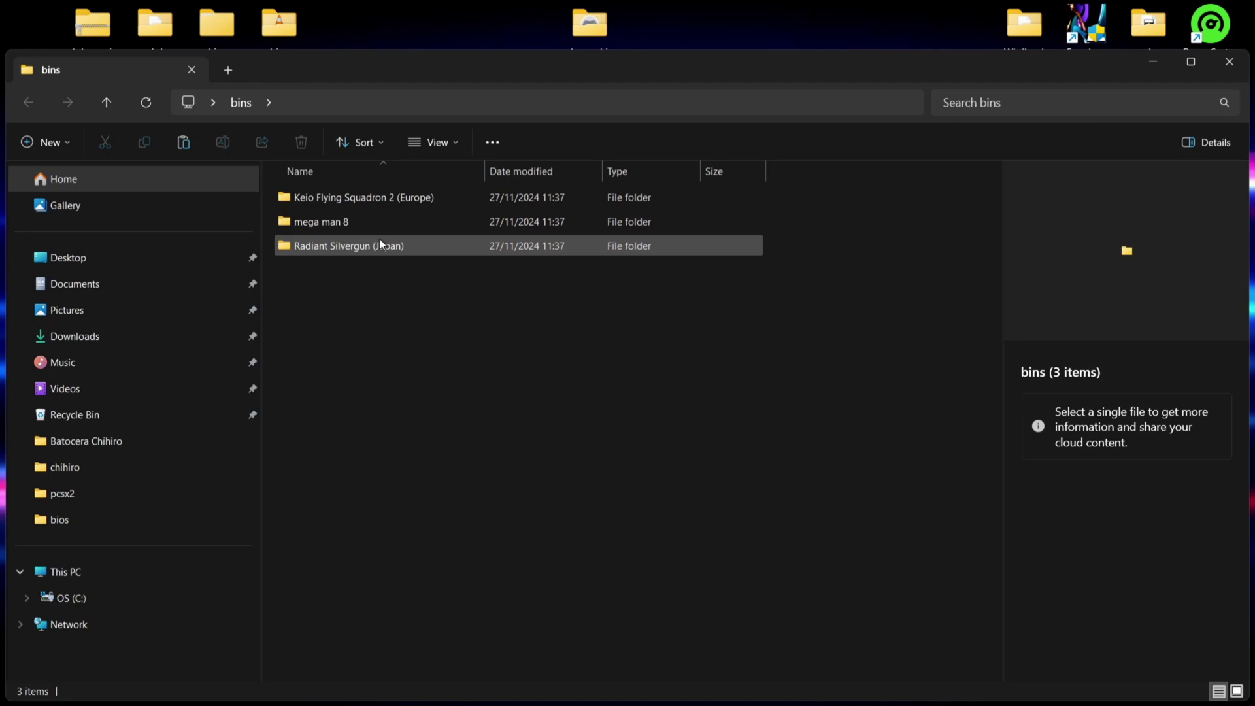
{"action": "double_click", "coordinate": [358, 198]}
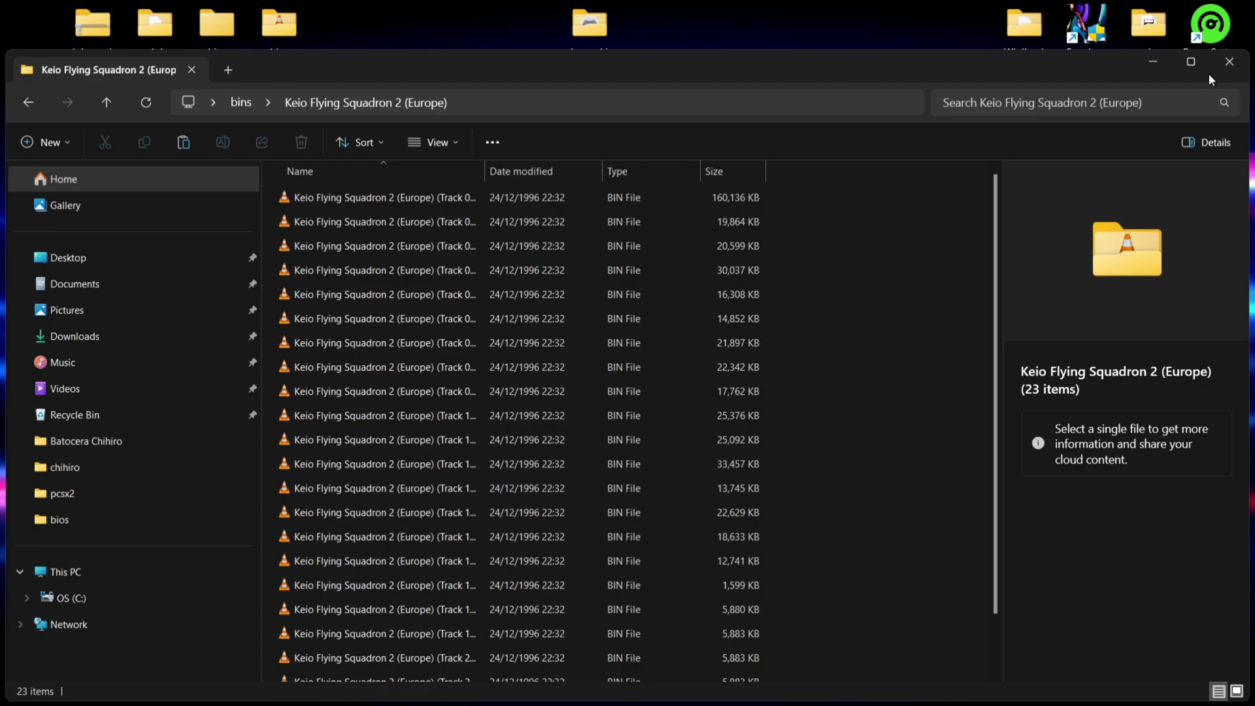
{"action": "left_click", "coordinate": [1227, 64]}
{"action": "left_click", "coordinate": [382, 224]}
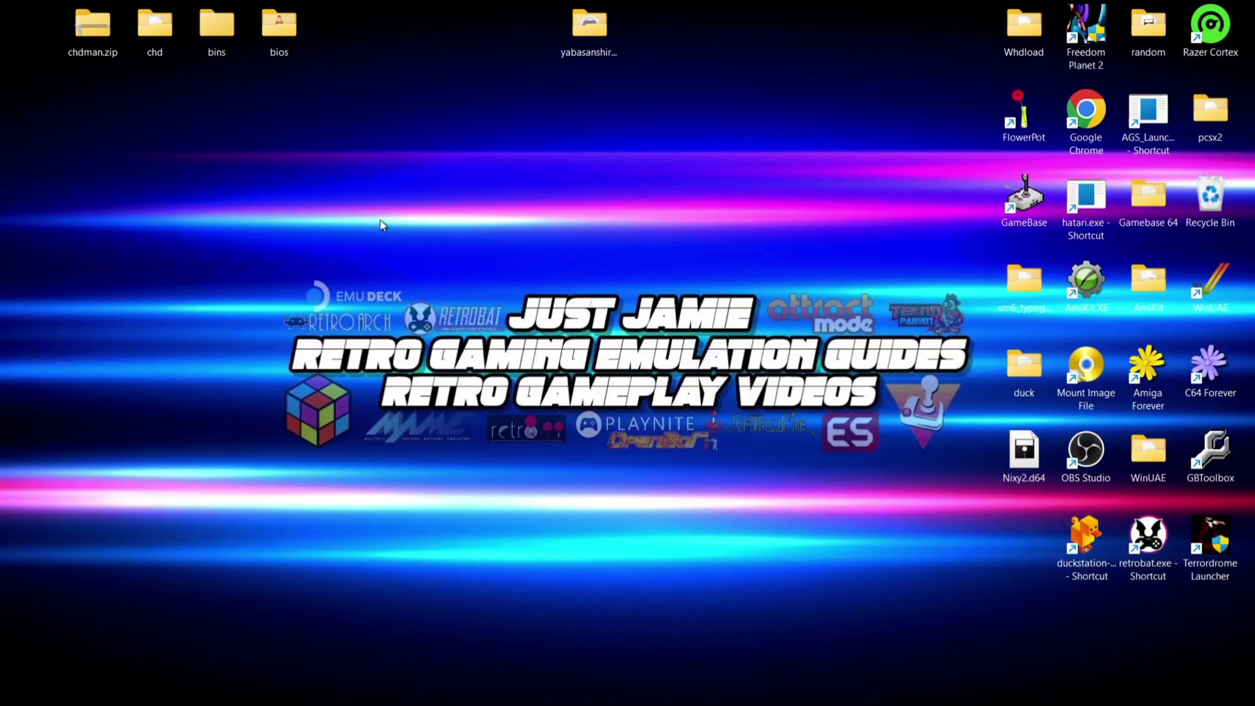
Open chdman.zip and create a new desktop folder named chdman
{"action": "double_click", "coordinate": [96, 38]}
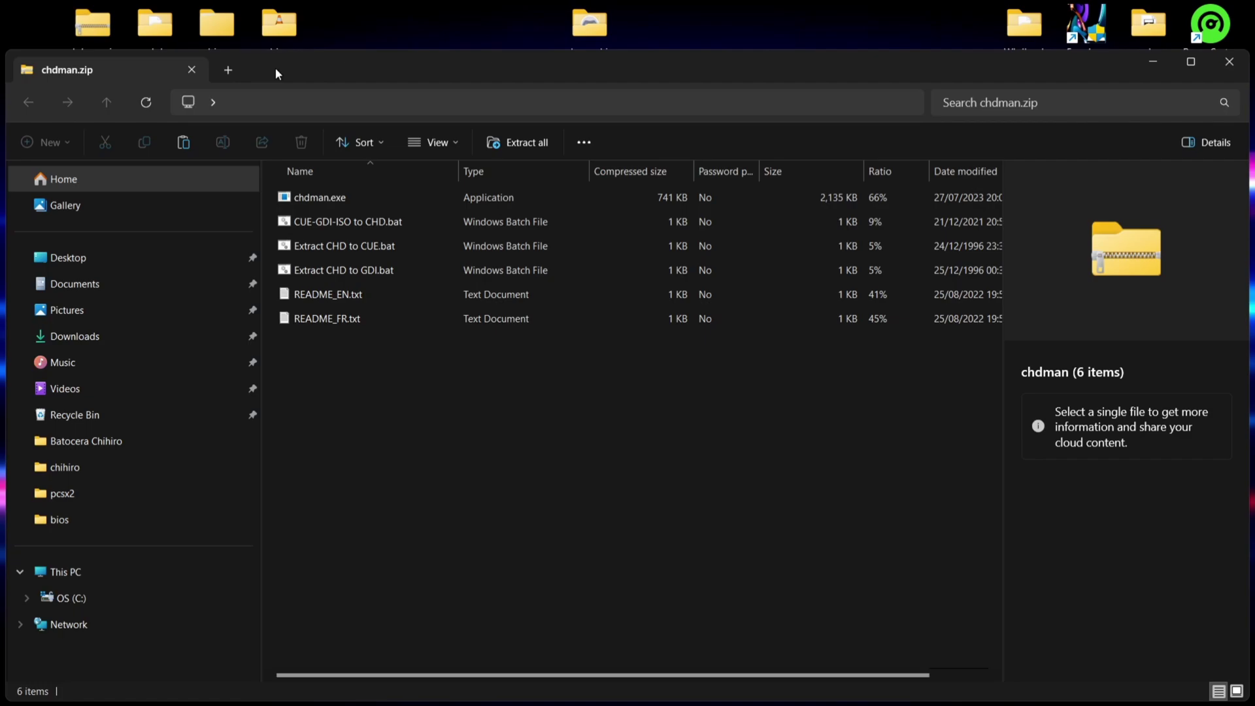
{"action": "left_click_drag", "start_coordinate": [276, 68], "coordinate": [639, 77]}
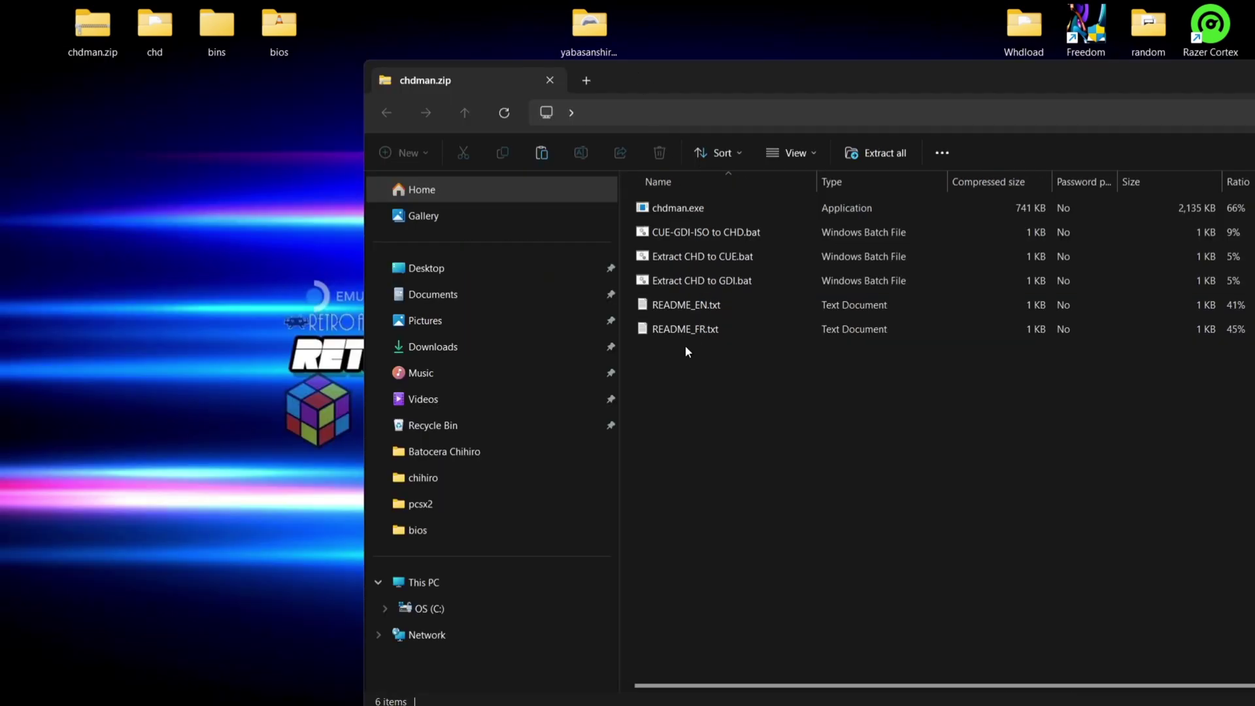
{"action": "right_click", "coordinate": [99, 279]}
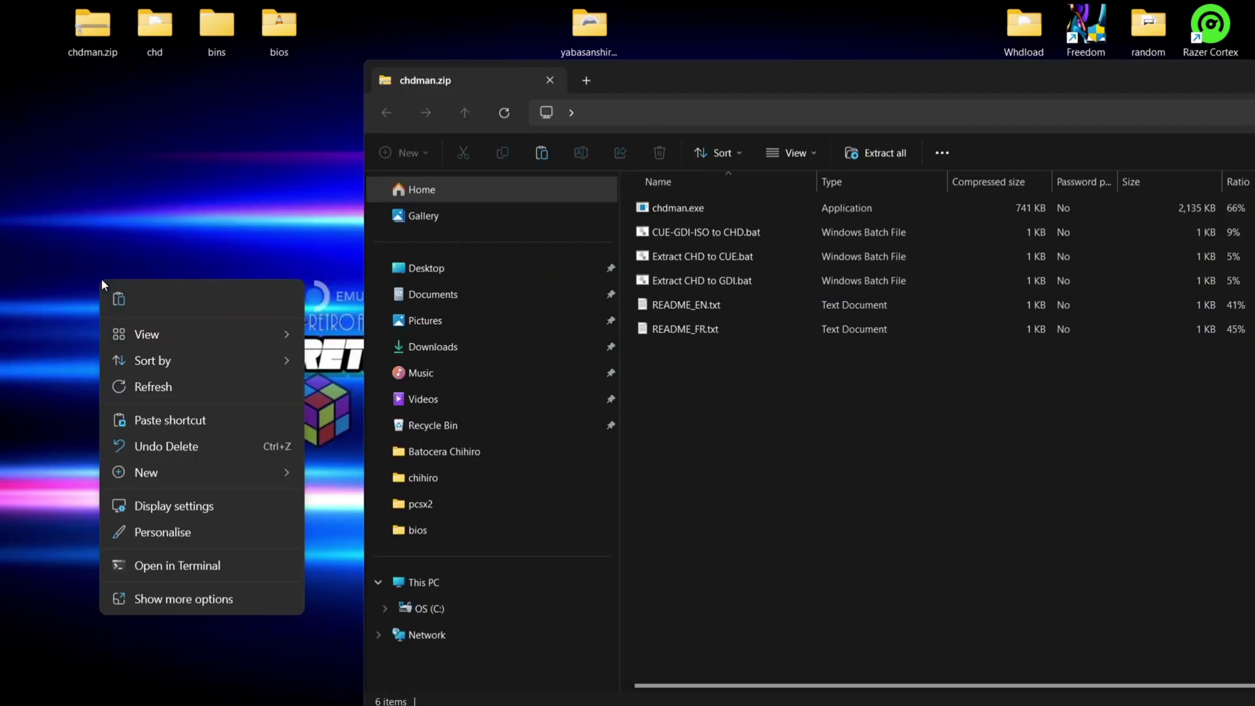
{"action": "mouse_move", "coordinate": [190, 469]}
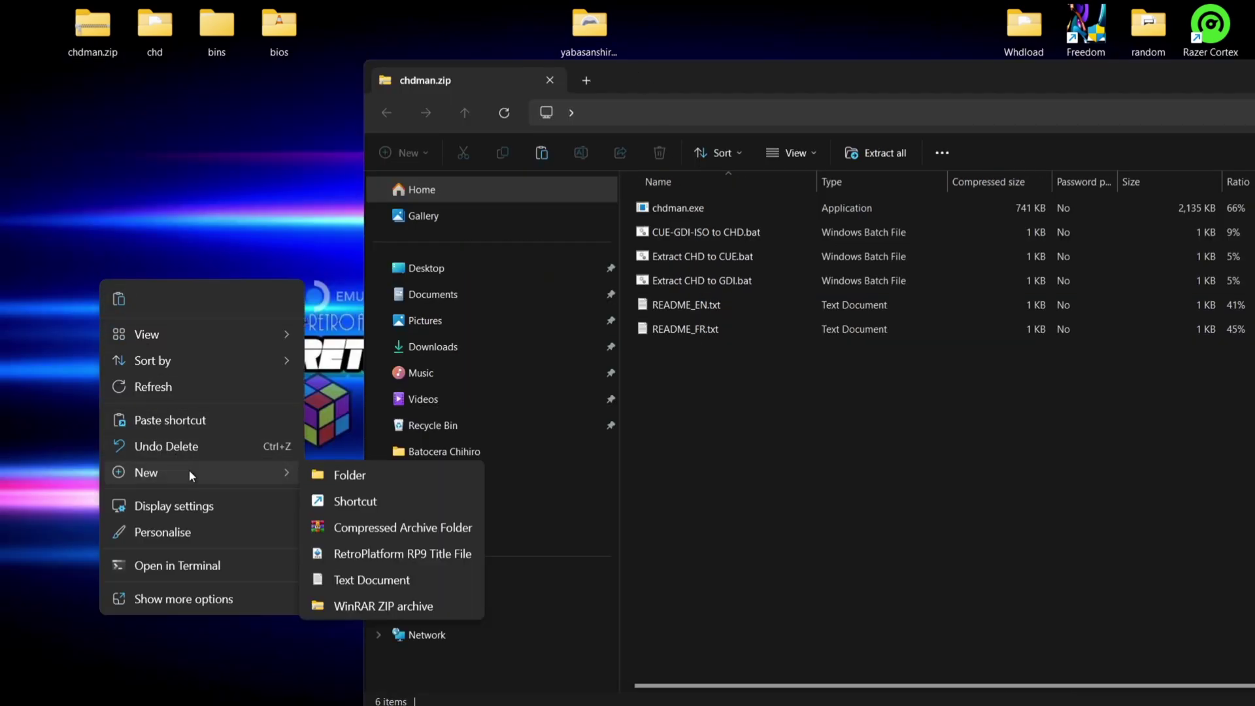
{"action": "left_click", "coordinate": [360, 471]}
{"action": "type", "text": "chdman"}
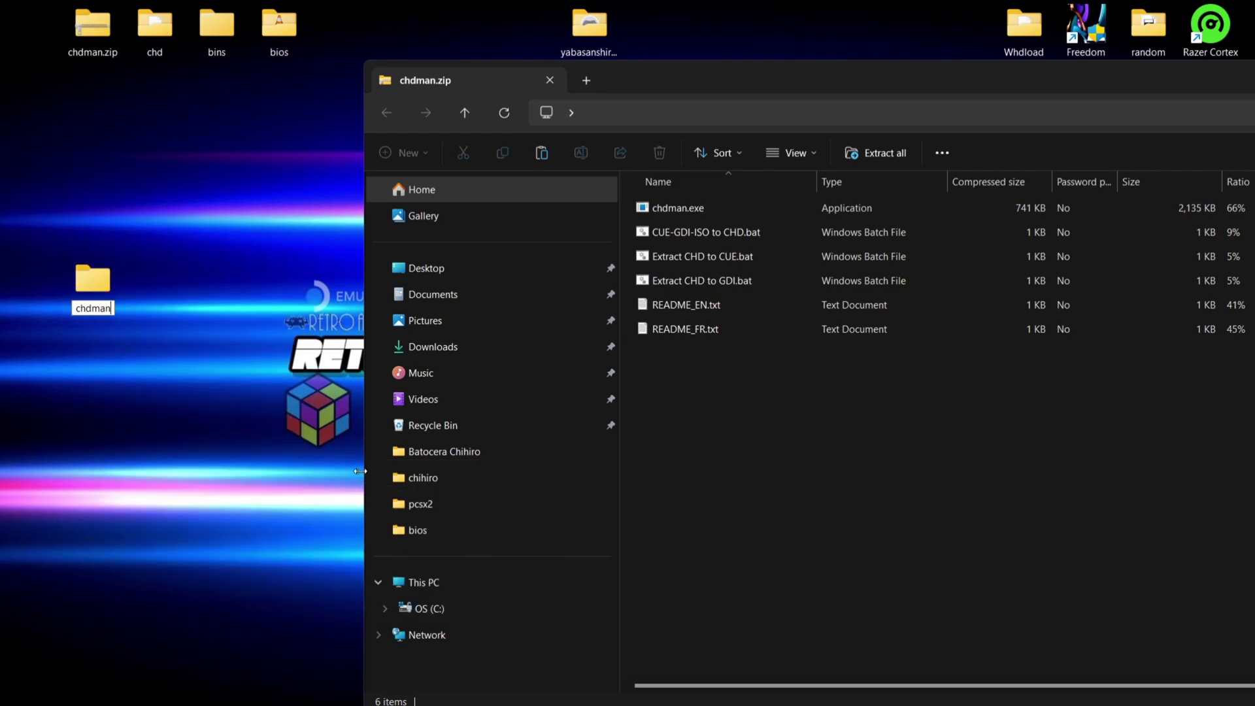
{"action": "key", "text": "Return"}
Copy all six chdman.zip files into the chdman folder, then delete chdman.zip
{"action": "left_click_drag", "start_coordinate": [860, 399], "coordinate": [732, 196]}
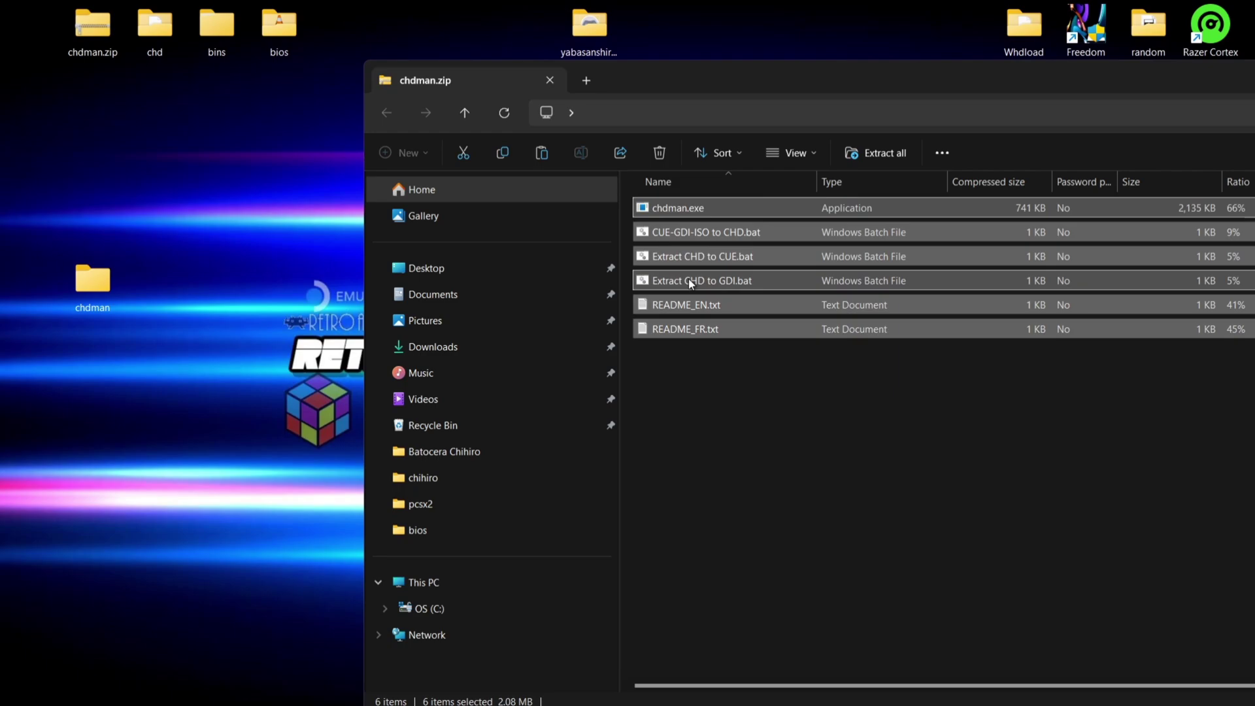
{"action": "left_click_drag", "start_coordinate": [696, 251], "coordinate": [92, 287]}
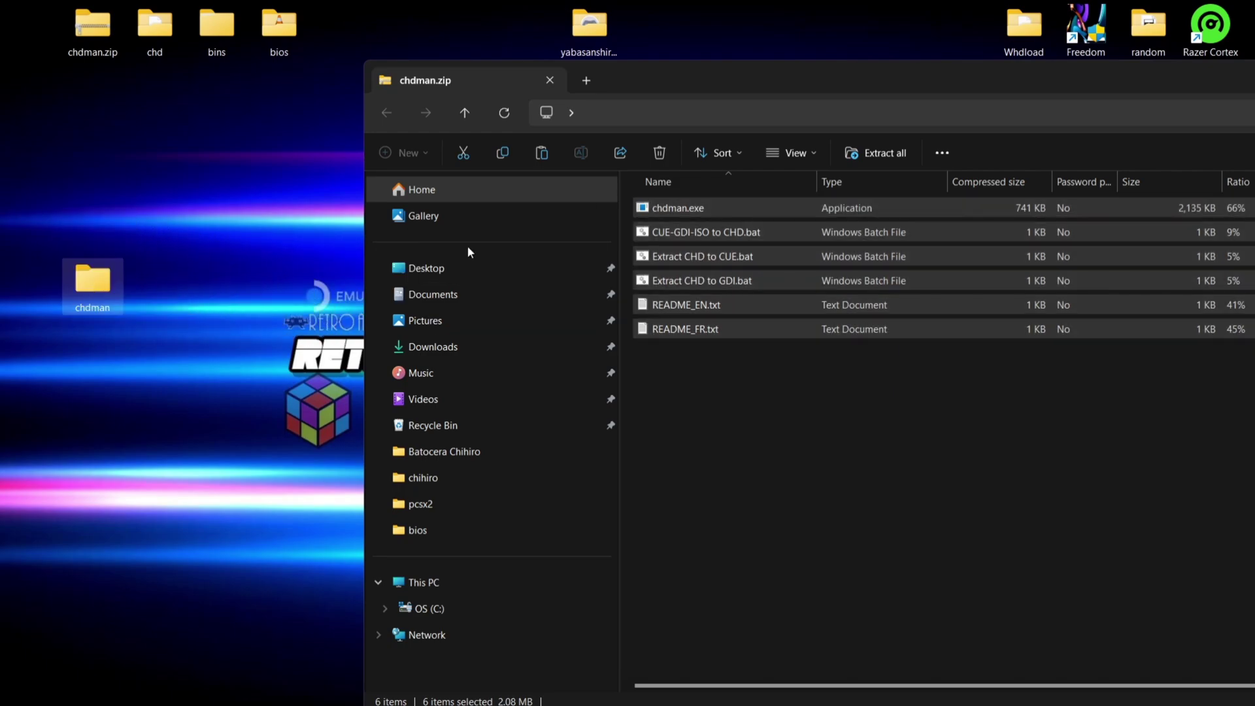
{"action": "left_click_drag", "start_coordinate": [964, 85], "coordinate": [382, 159]}
{"action": "left_click", "coordinate": [1003, 146]}
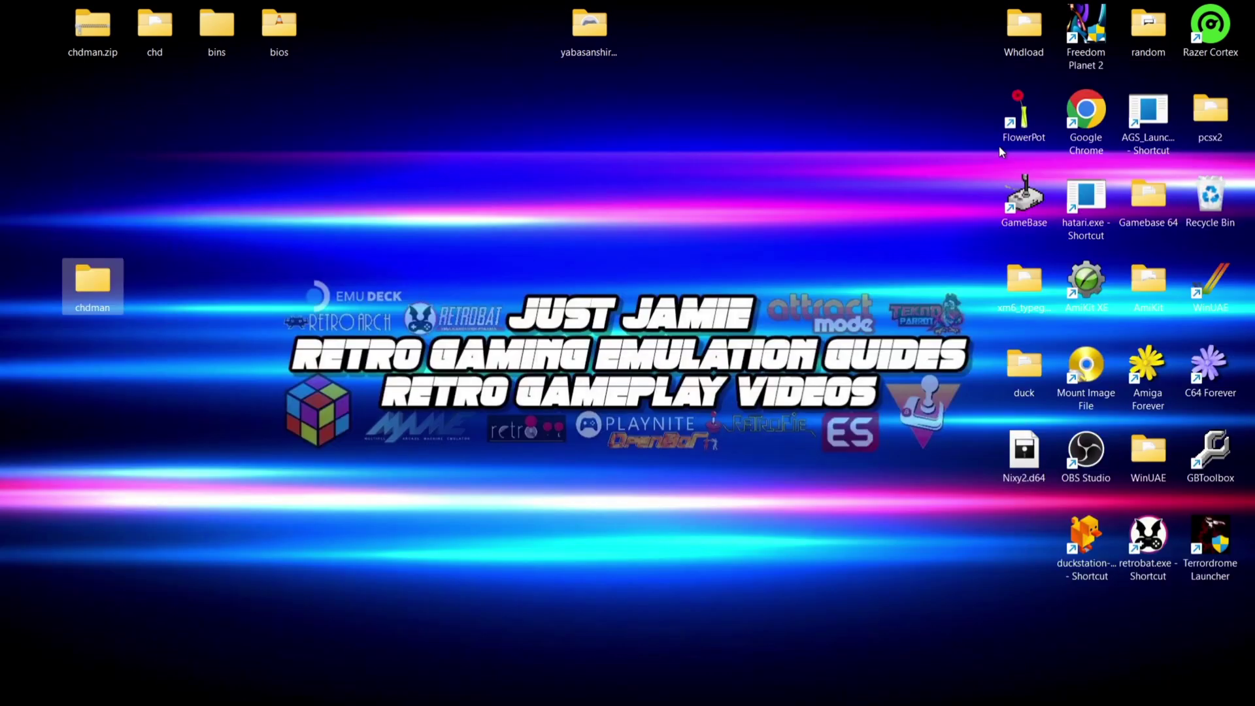
{"action": "left_click", "coordinate": [413, 104]}
{"action": "right_click", "coordinate": [99, 36]}
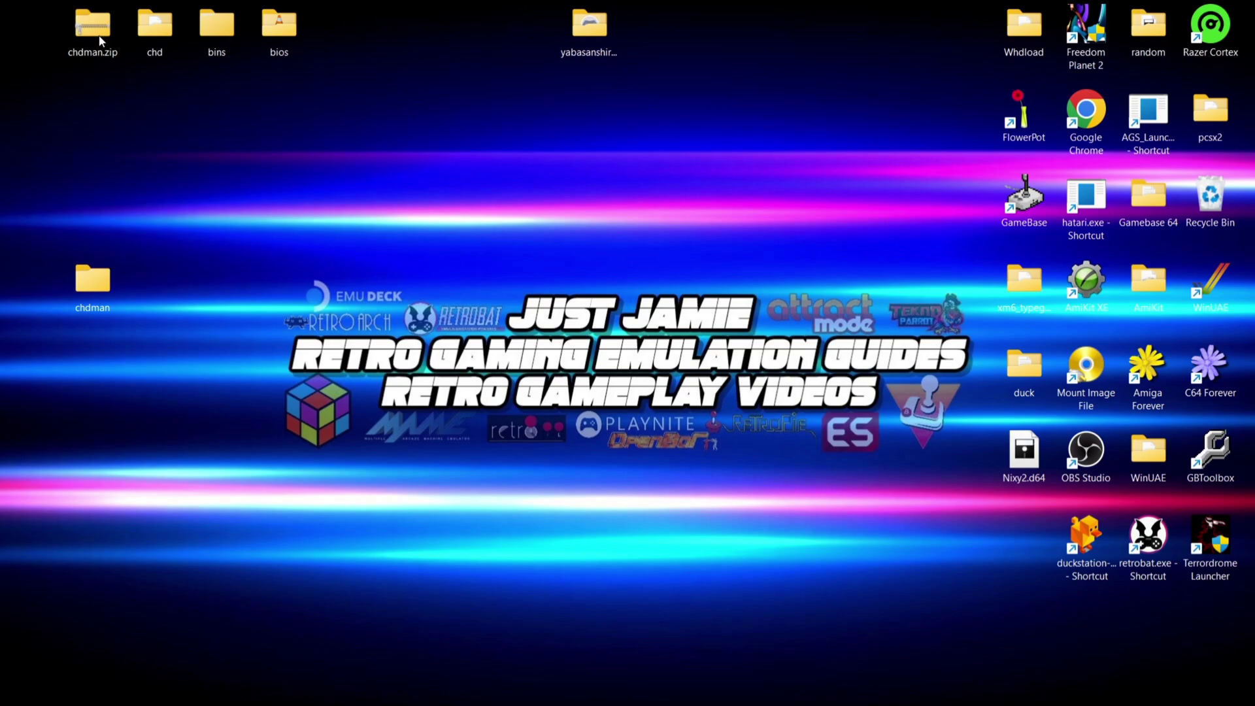
{"action": "left_click", "coordinate": [280, 55]}
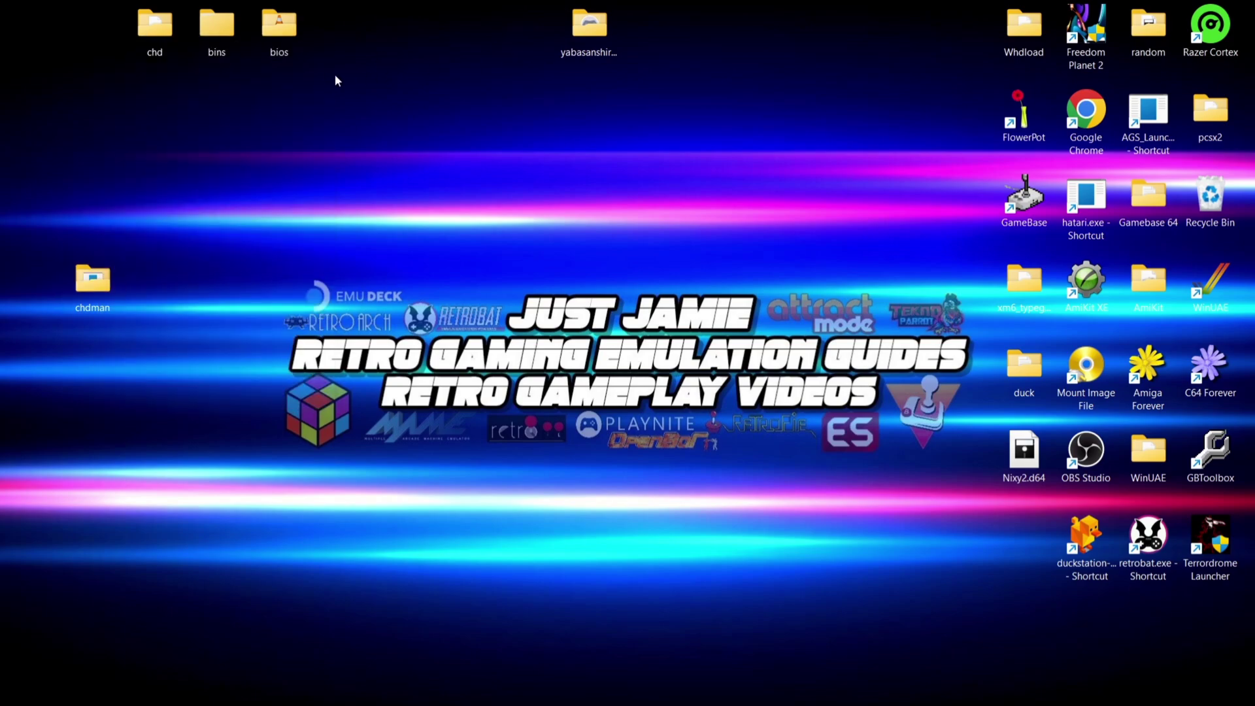
Open the Keio Flying Squadron 2 (Europe) folder inside bins
{"action": "double_click", "coordinate": [220, 37]}
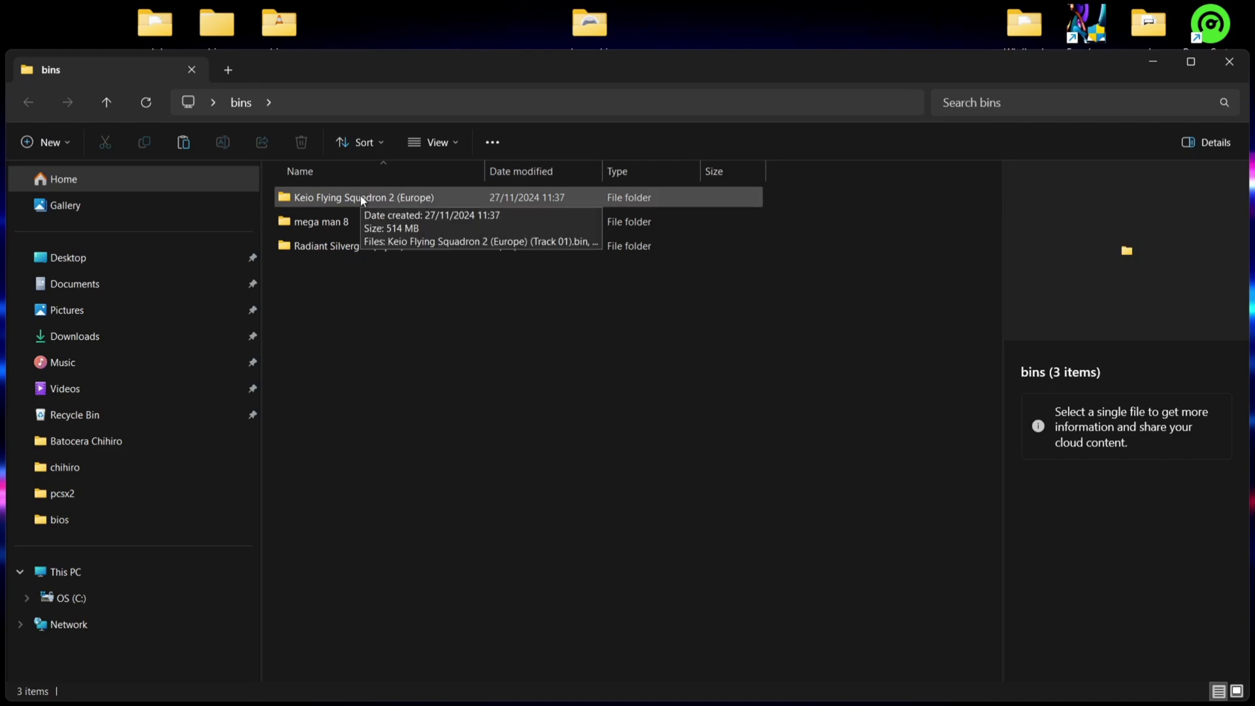
{"action": "double_click", "coordinate": [361, 199]}
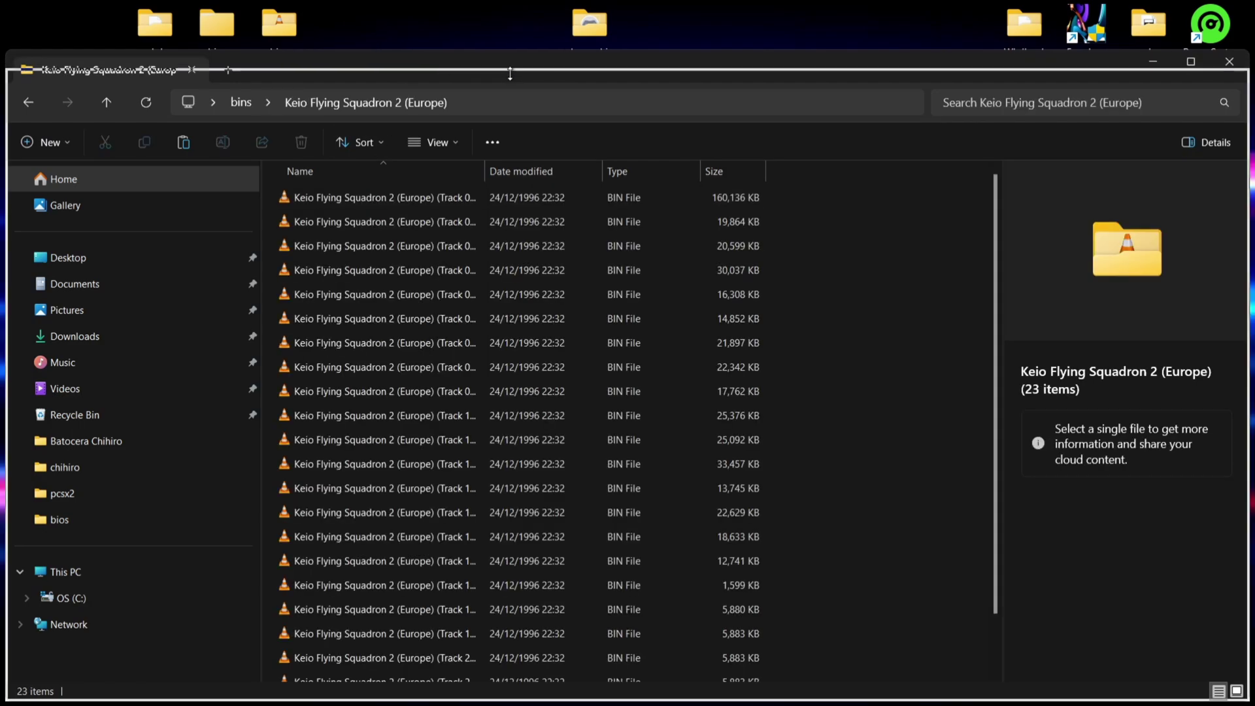
{"action": "left_click_drag", "start_coordinate": [510, 74], "coordinate": [501, 72]}
{"action": "left_click_drag", "start_coordinate": [383, 88], "coordinate": [805, 42]}
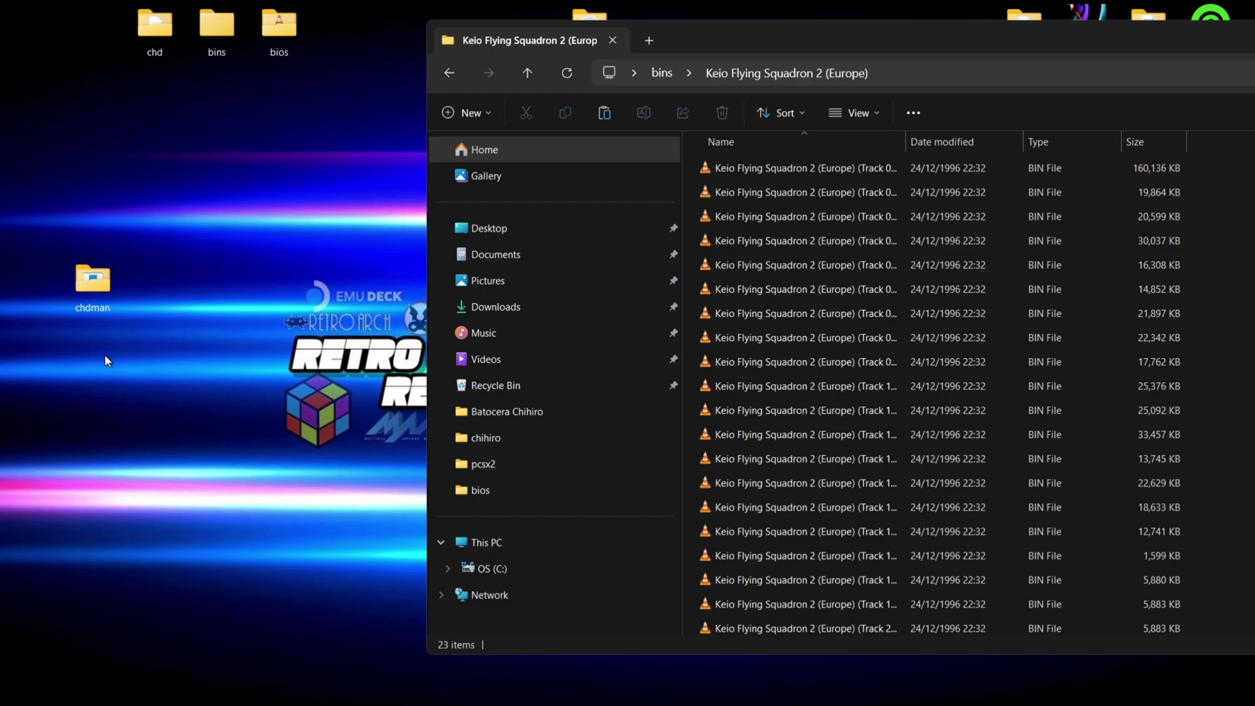
Copy chdman.exe and CUE-GDI-ISO to CHD.bat into the Keio game folder
{"action": "double_click", "coordinate": [82, 302]}
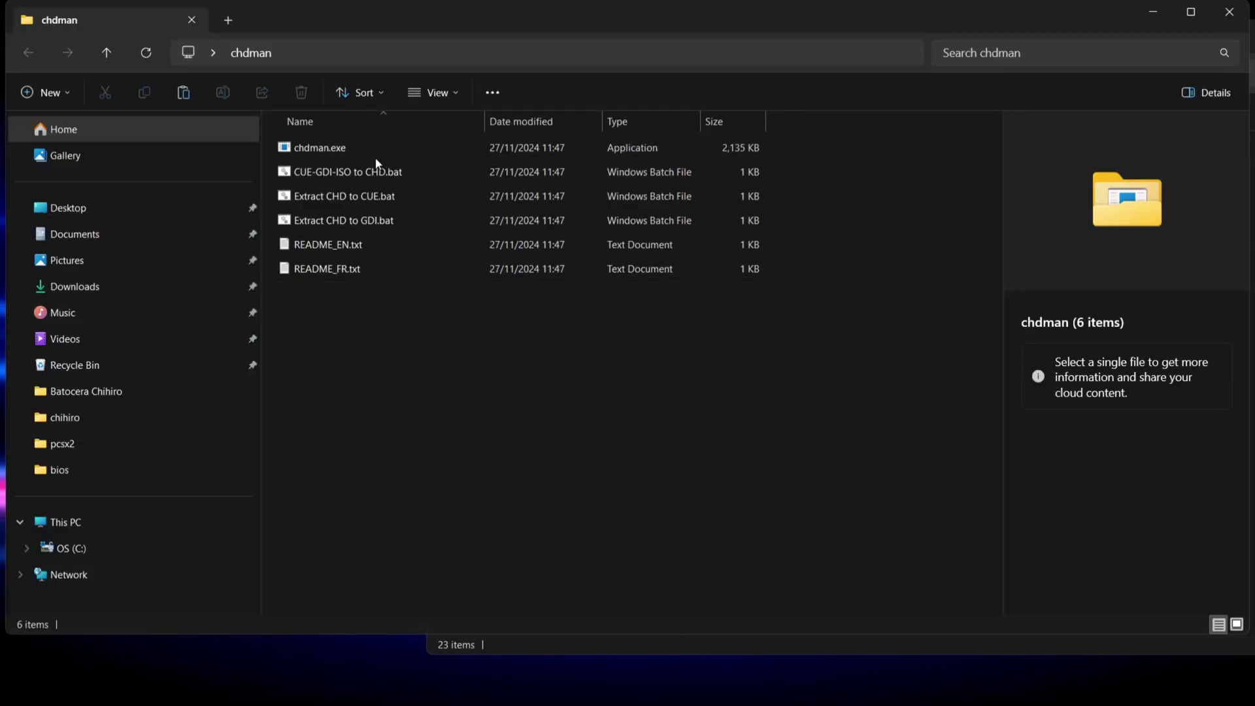
{"action": "left_click", "coordinate": [351, 150]}
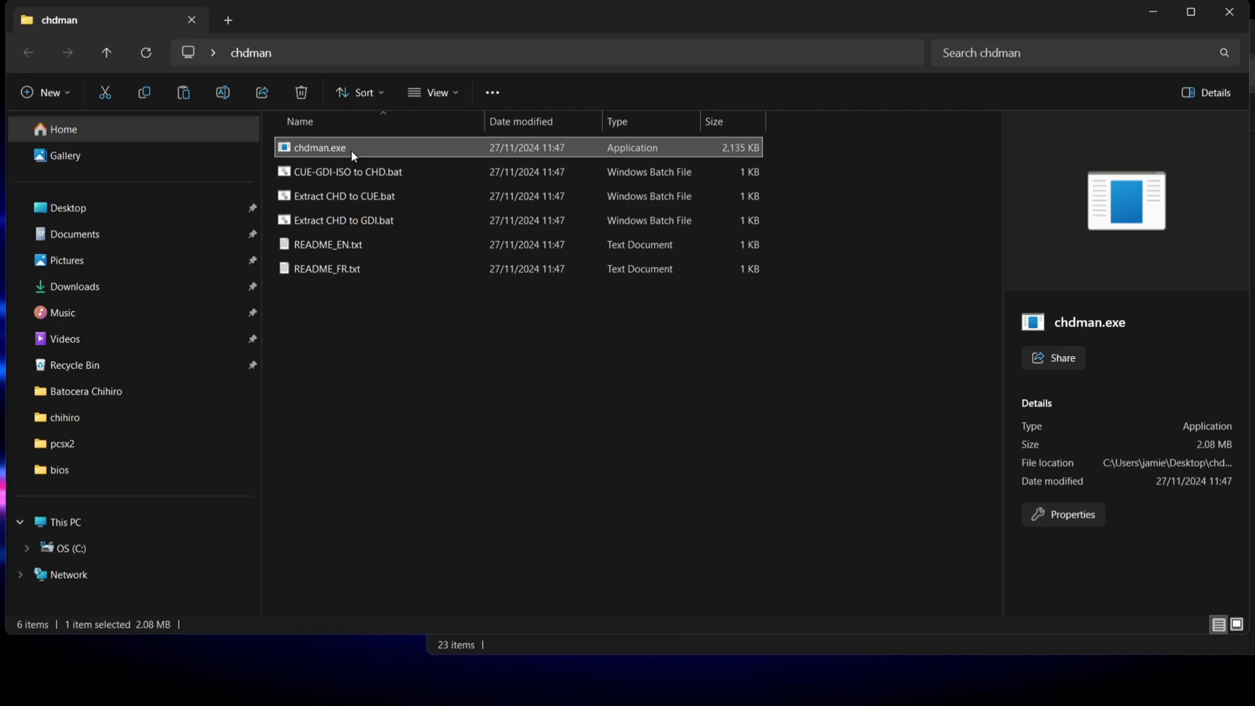
{"action": "left_click", "coordinate": [367, 171], "text": "ctrl"}
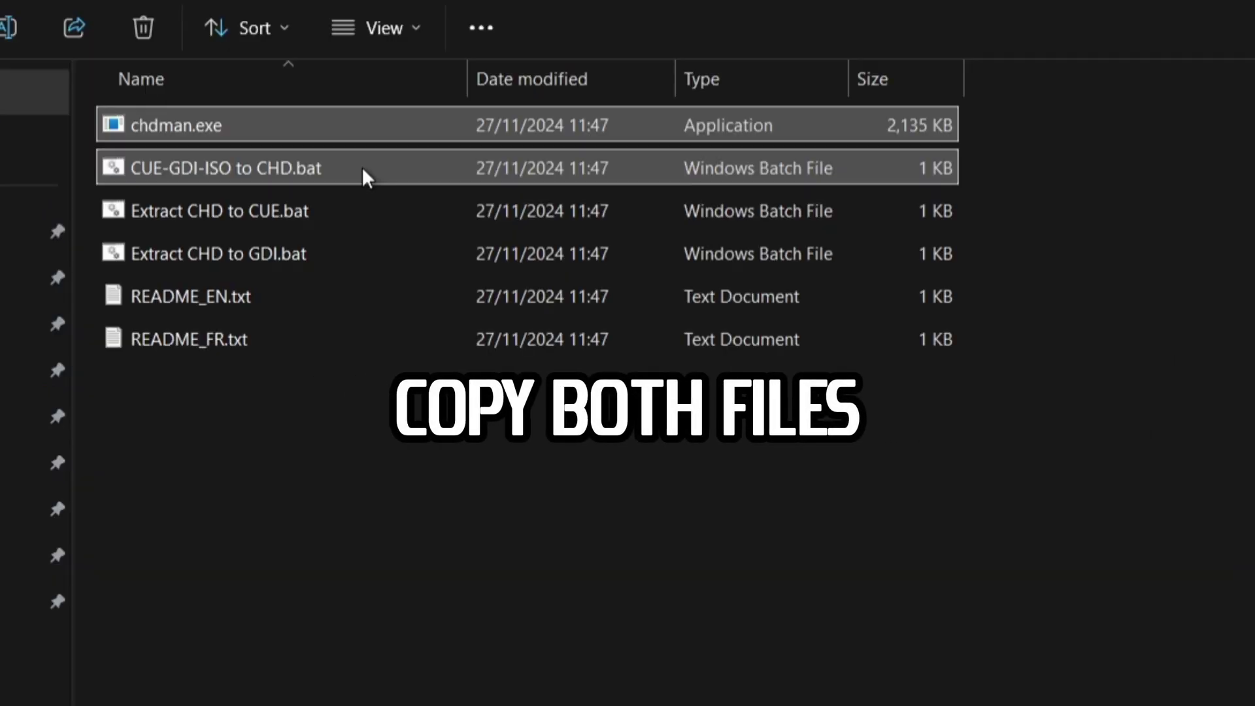
{"action": "right_click", "coordinate": [249, 168]}
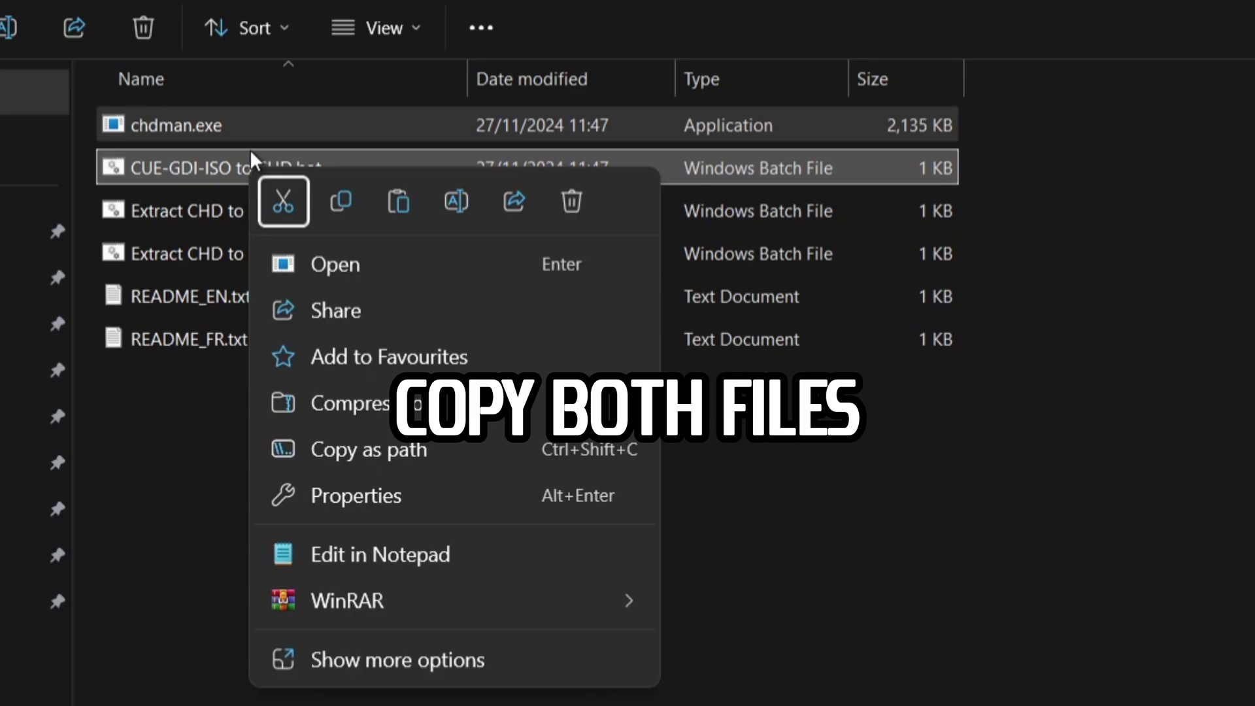
{"action": "left_click", "coordinate": [339, 199]}
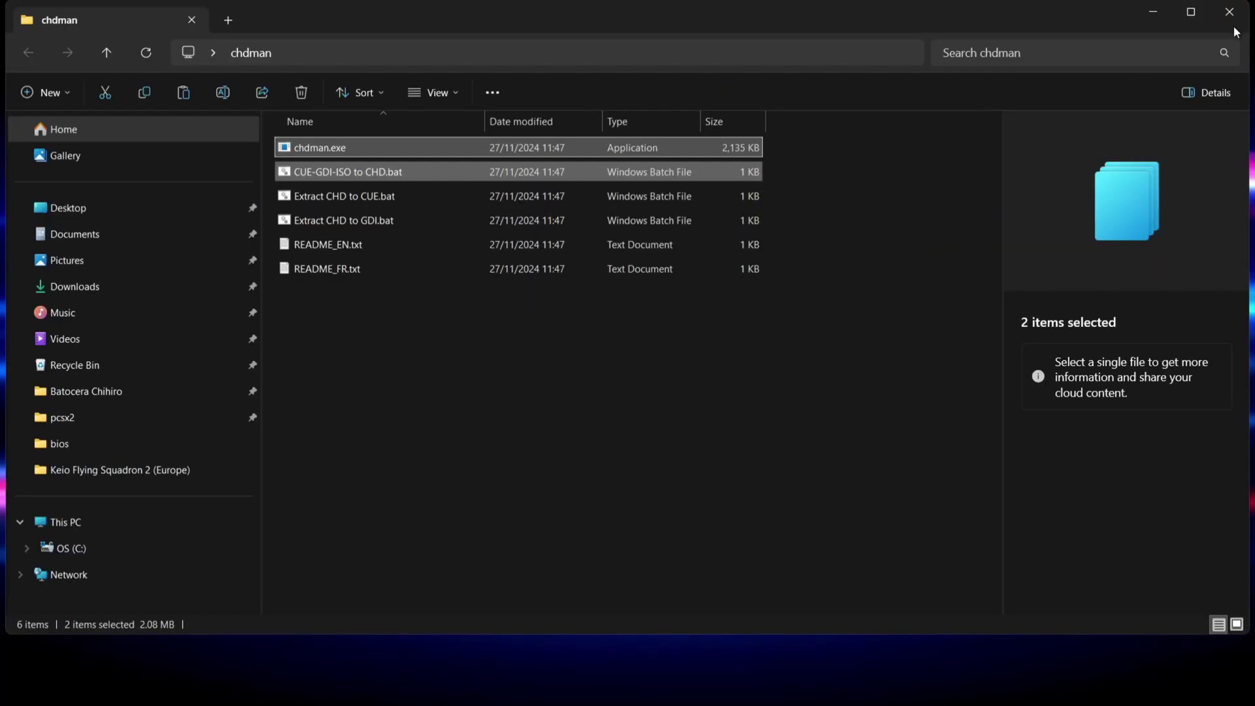
{"action": "left_click", "coordinate": [1237, 25]}
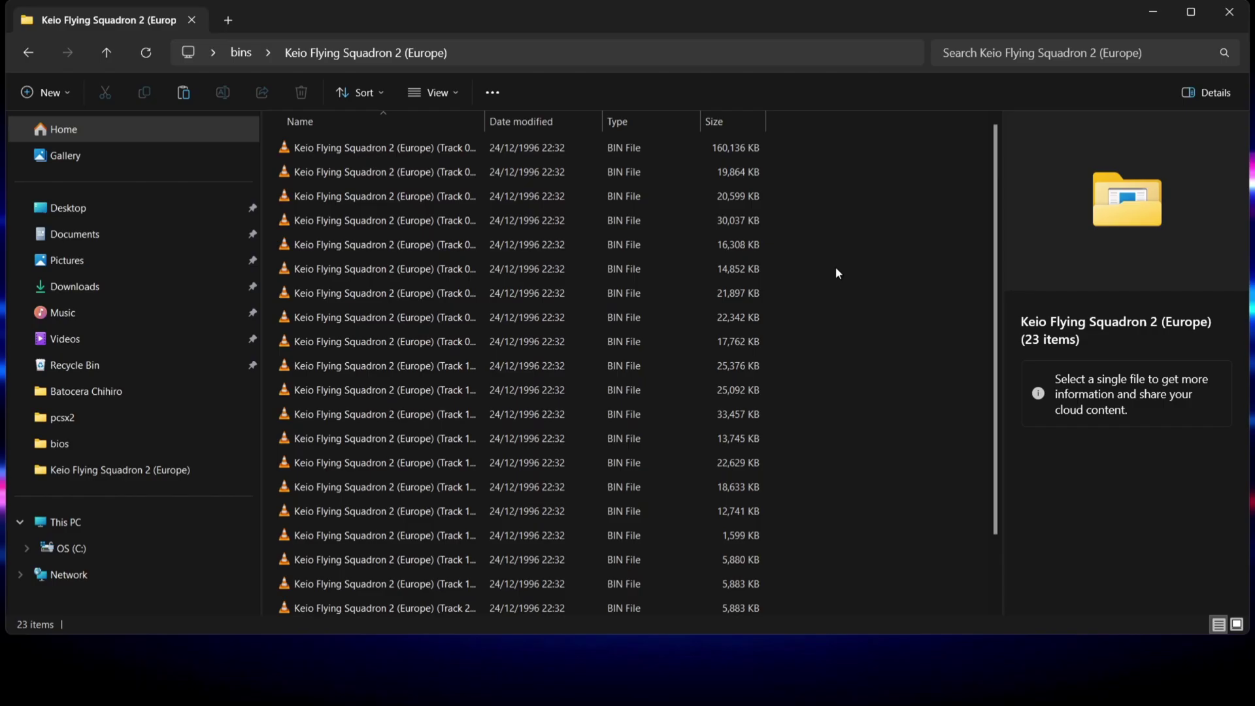
{"action": "right_click", "coordinate": [843, 281]}
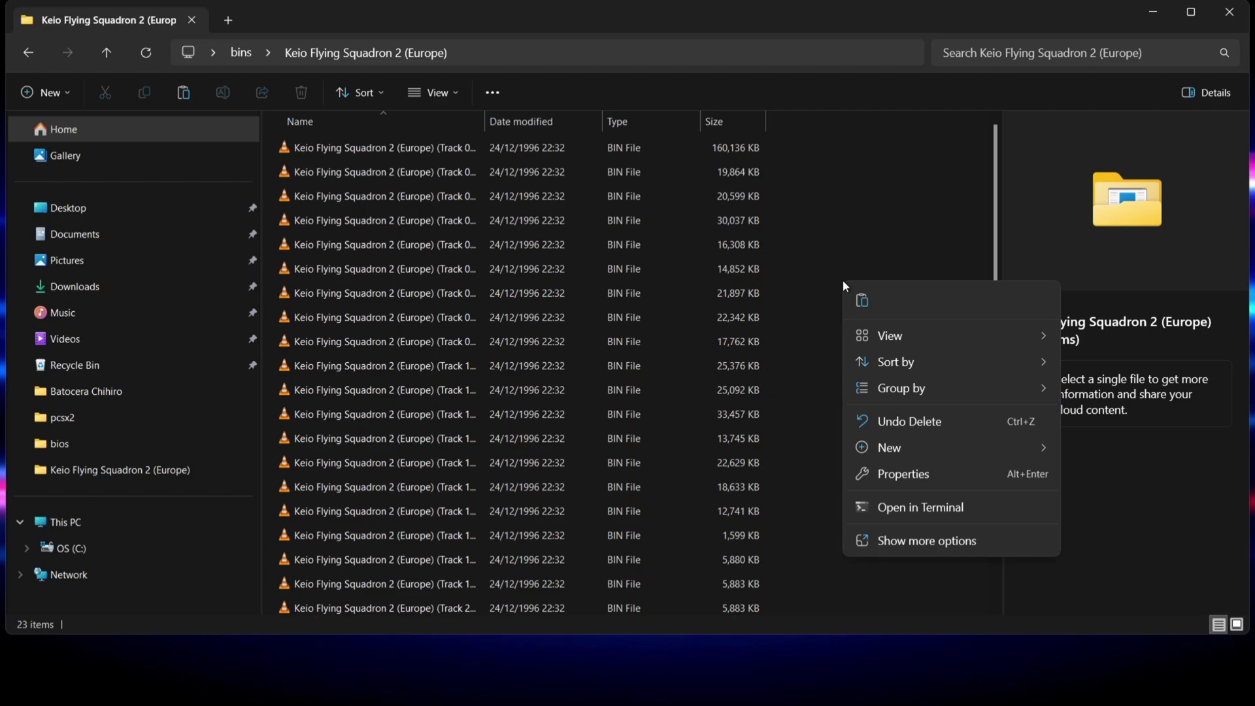
{"action": "left_click", "coordinate": [862, 300]}
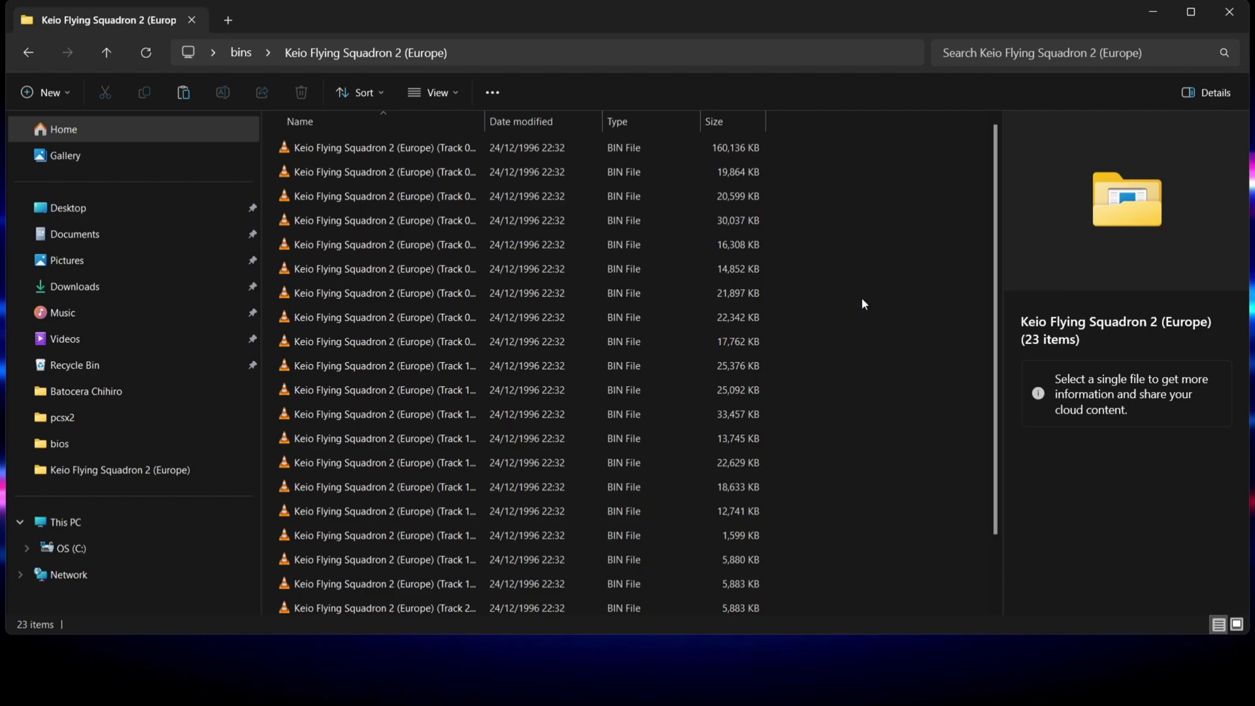
{"action": "left_click", "coordinate": [861, 299]}
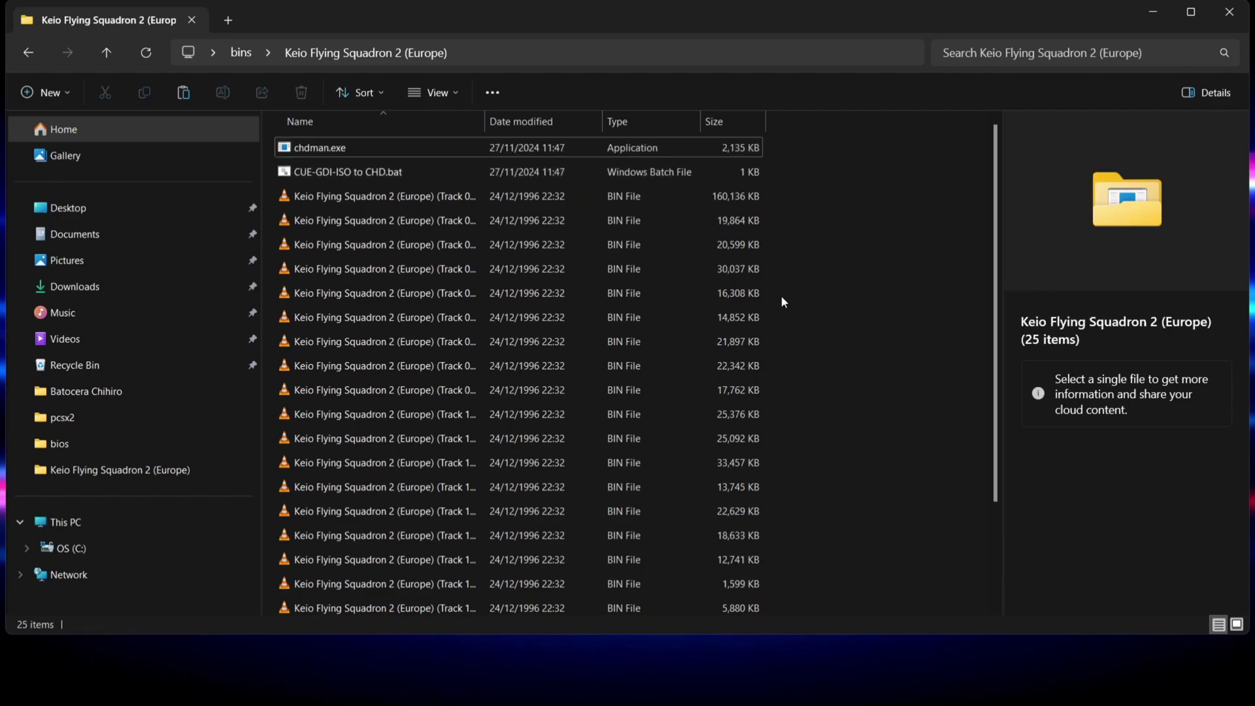
Run CUE-GDI-ISO to CHD.bat to produce the 325 MB Keio Flying Squadron 2 (Europe).chd
{"action": "double_click", "coordinate": [399, 171]}
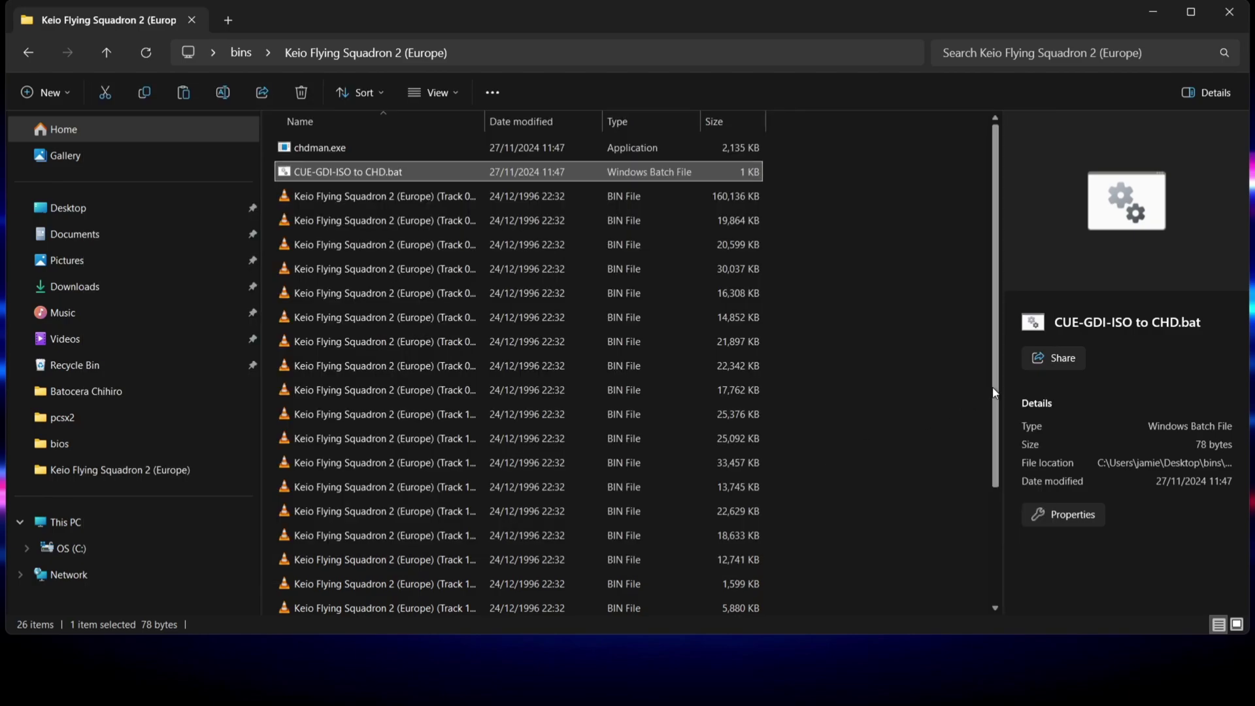
{"action": "left_click_drag", "start_coordinate": [994, 457], "coordinate": [1004, 568]}
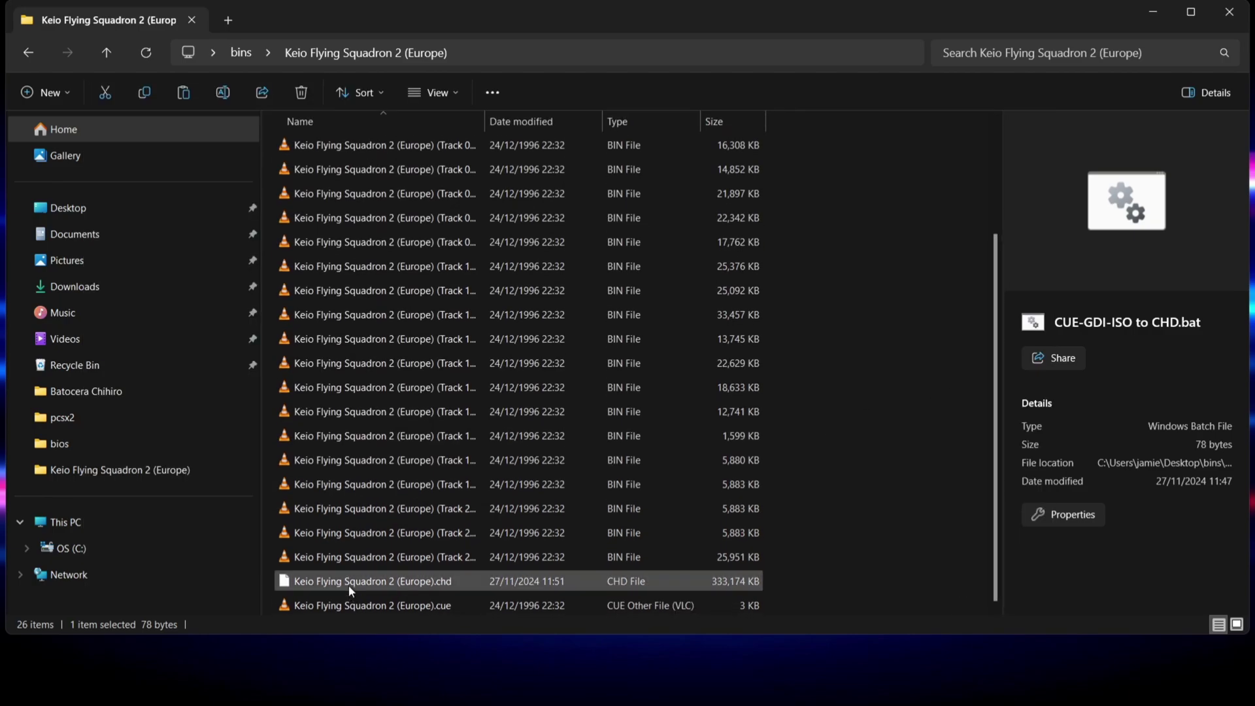
{"action": "mouse_move", "coordinate": [406, 581]}
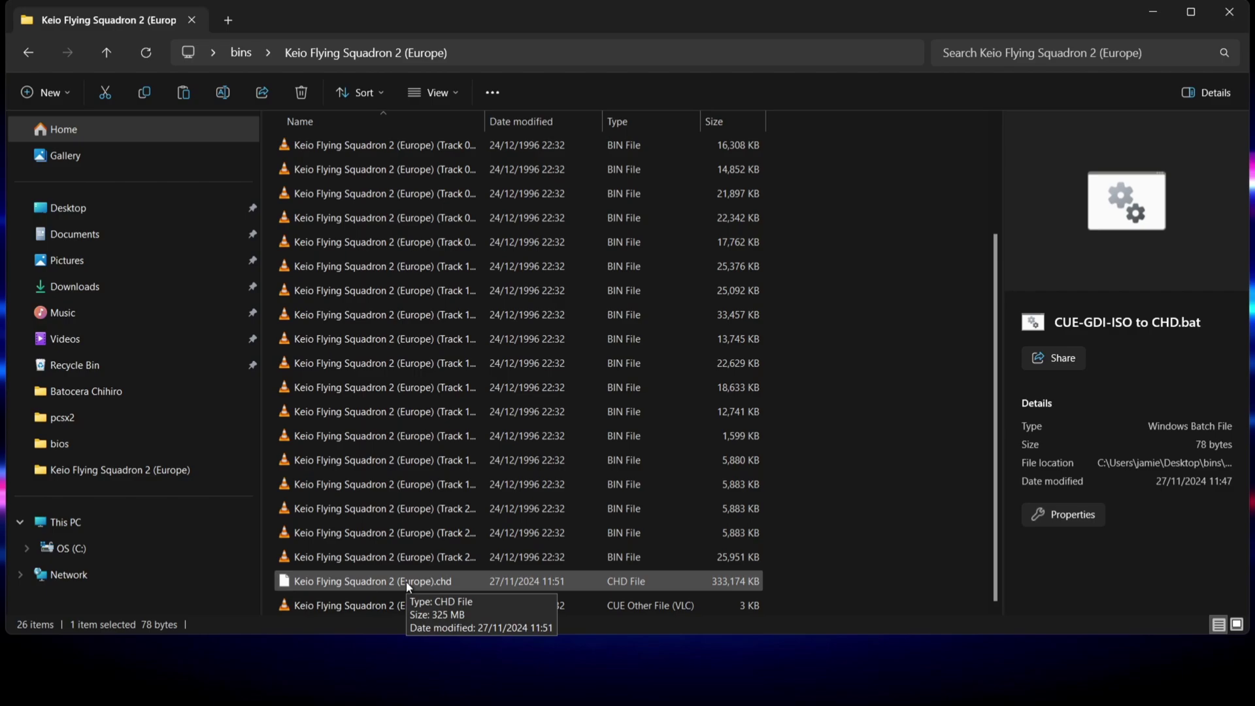
Copy Keio Flying Squadron 2 (Europe).chd into the chd folder and delete its bins folder
{"action": "left_click", "coordinate": [406, 581]}
{"action": "right_click", "coordinate": [406, 582]}
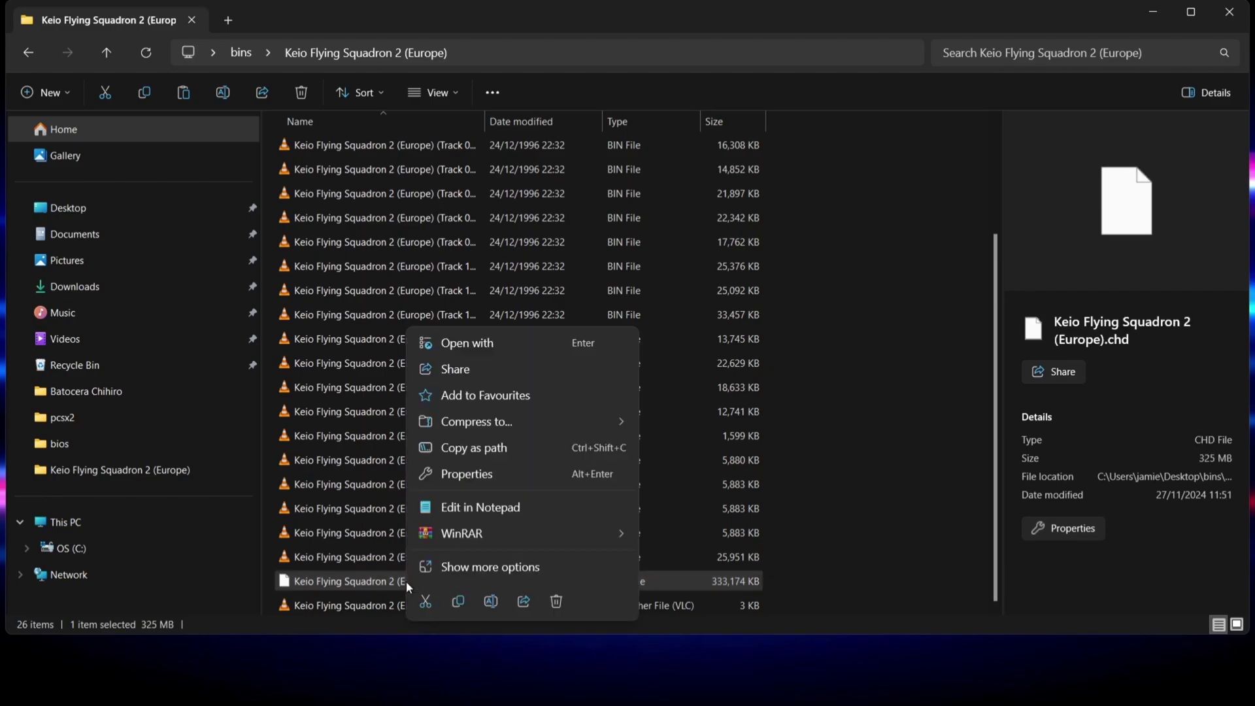
{"action": "left_click", "coordinate": [457, 601]}
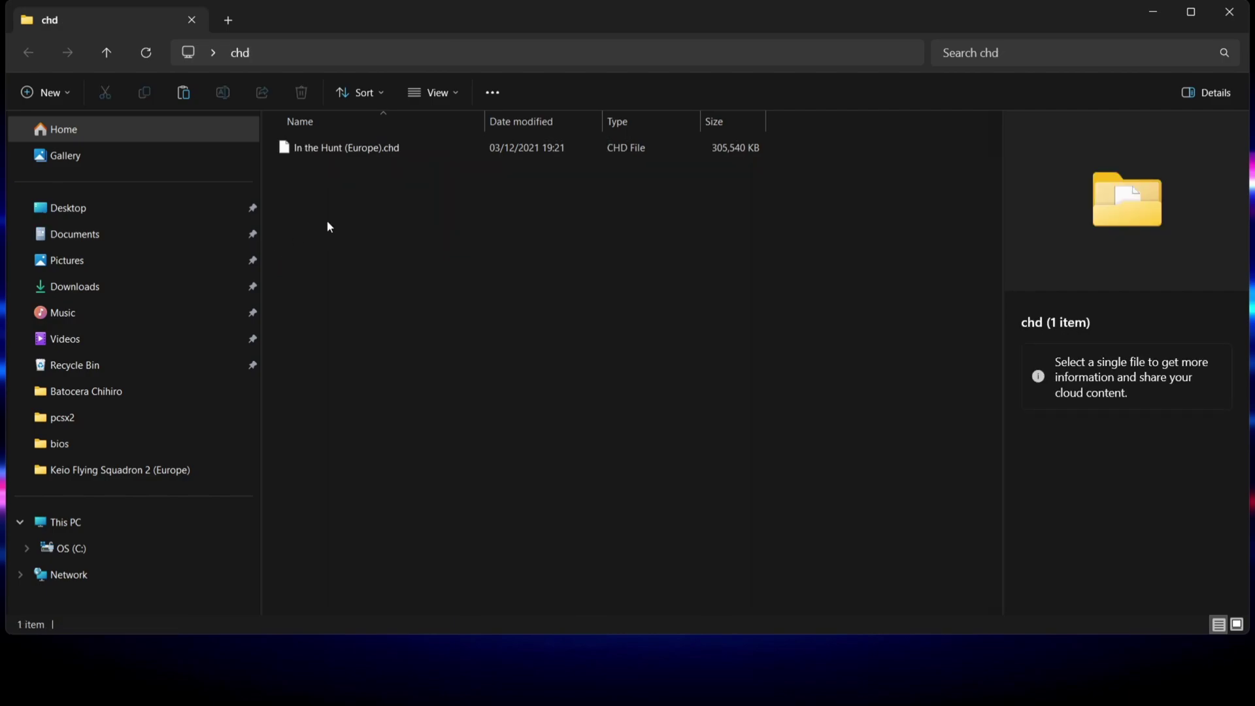
{"action": "right_click", "coordinate": [327, 221]}
{"action": "left_click", "coordinate": [344, 242]}
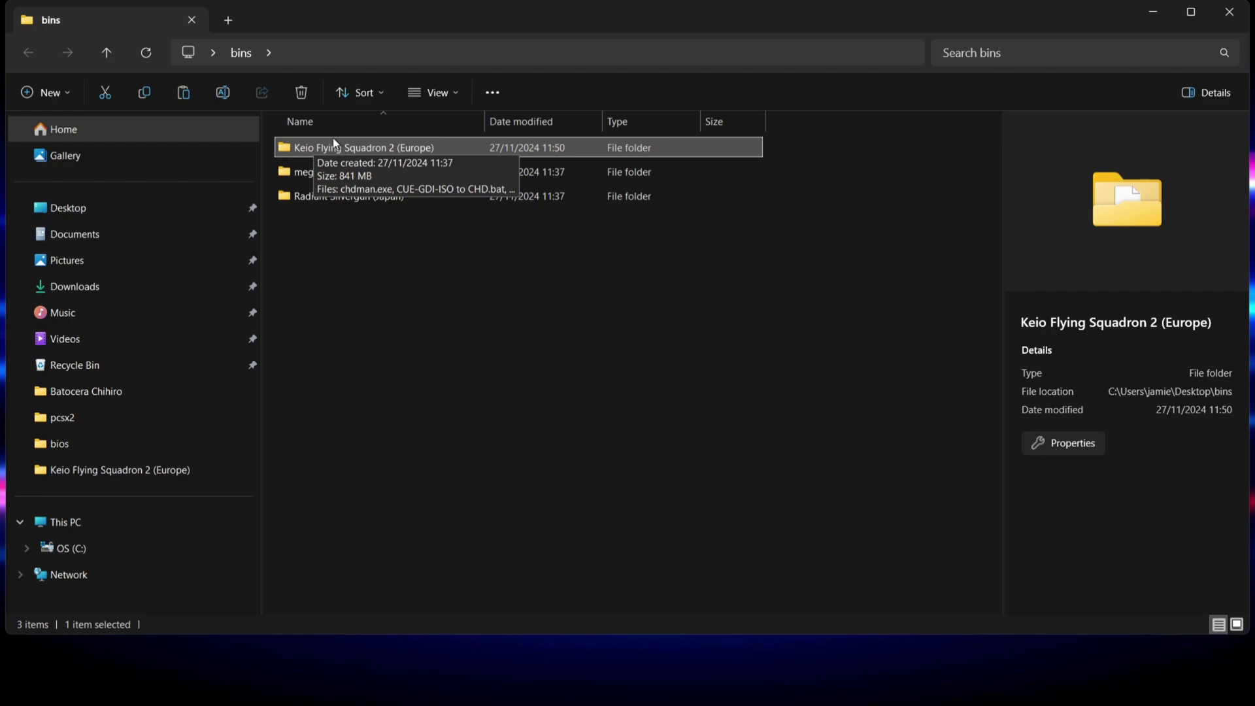
{"action": "left_click", "coordinate": [302, 93]}
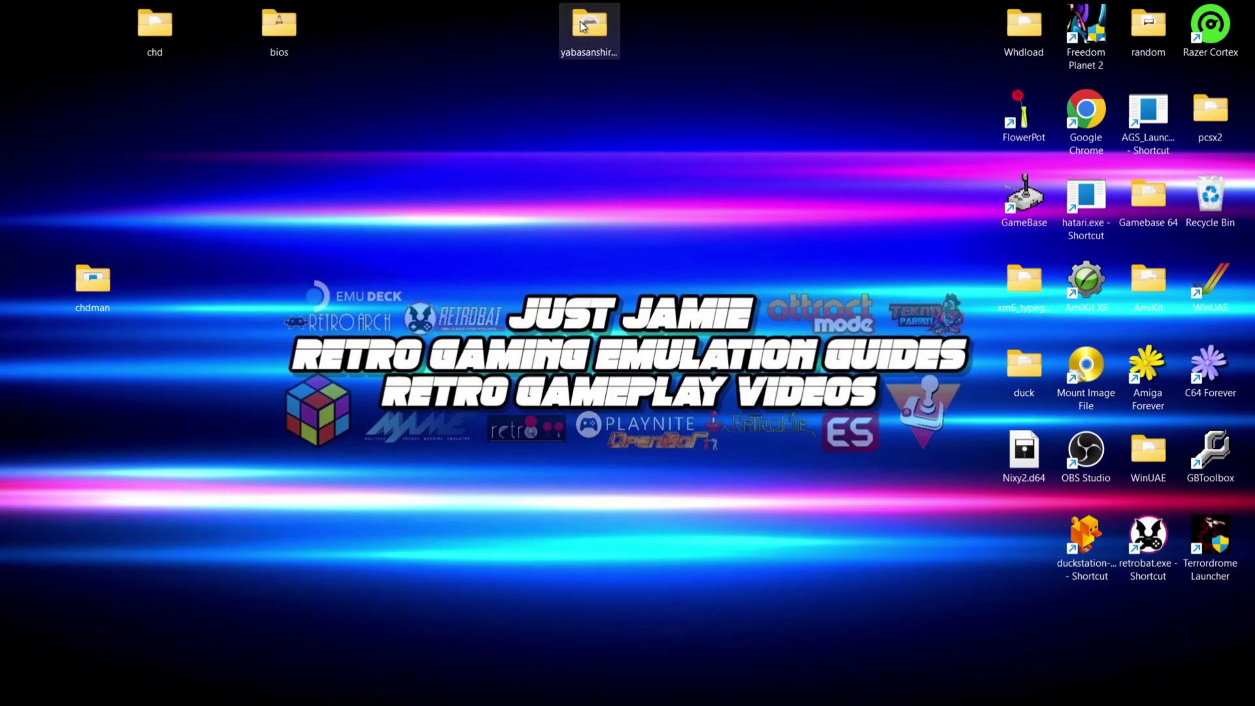
Create a folder named games inside yabasanshiro-1.16.5-15f70d
{"action": "double_click", "coordinate": [579, 21]}
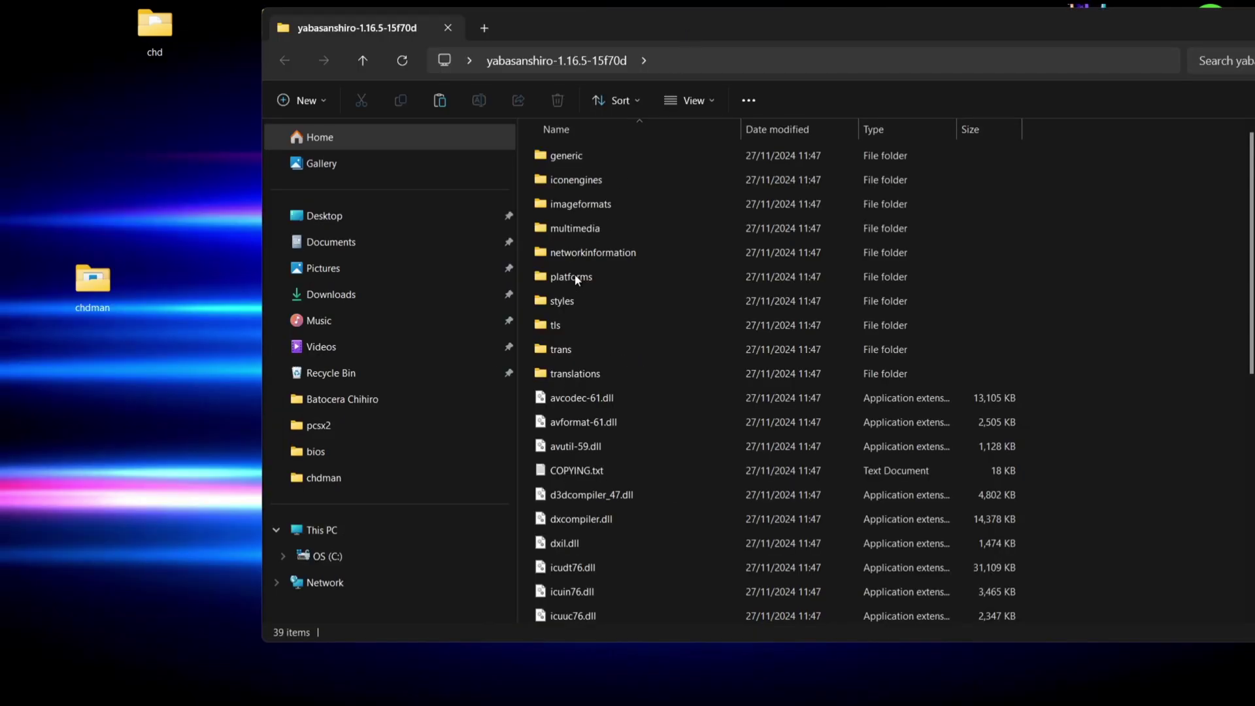
{"action": "right_click", "coordinate": [524, 330]}
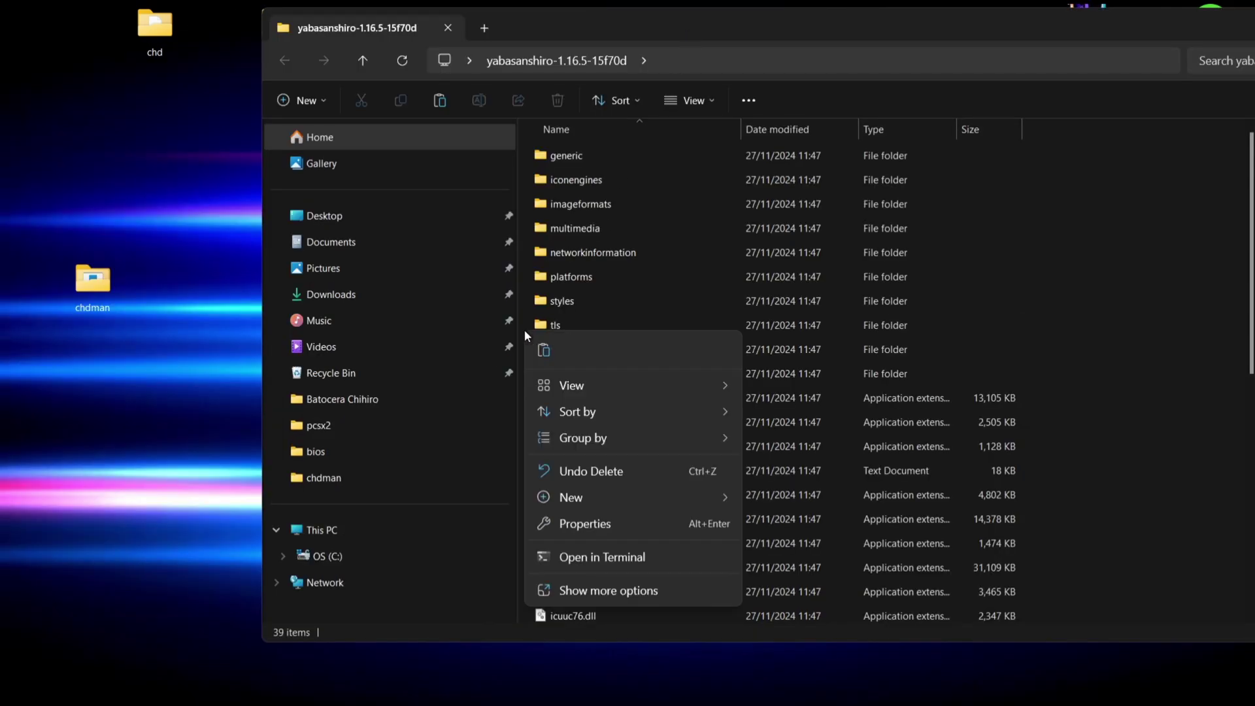
{"action": "mouse_move", "coordinate": [563, 500]}
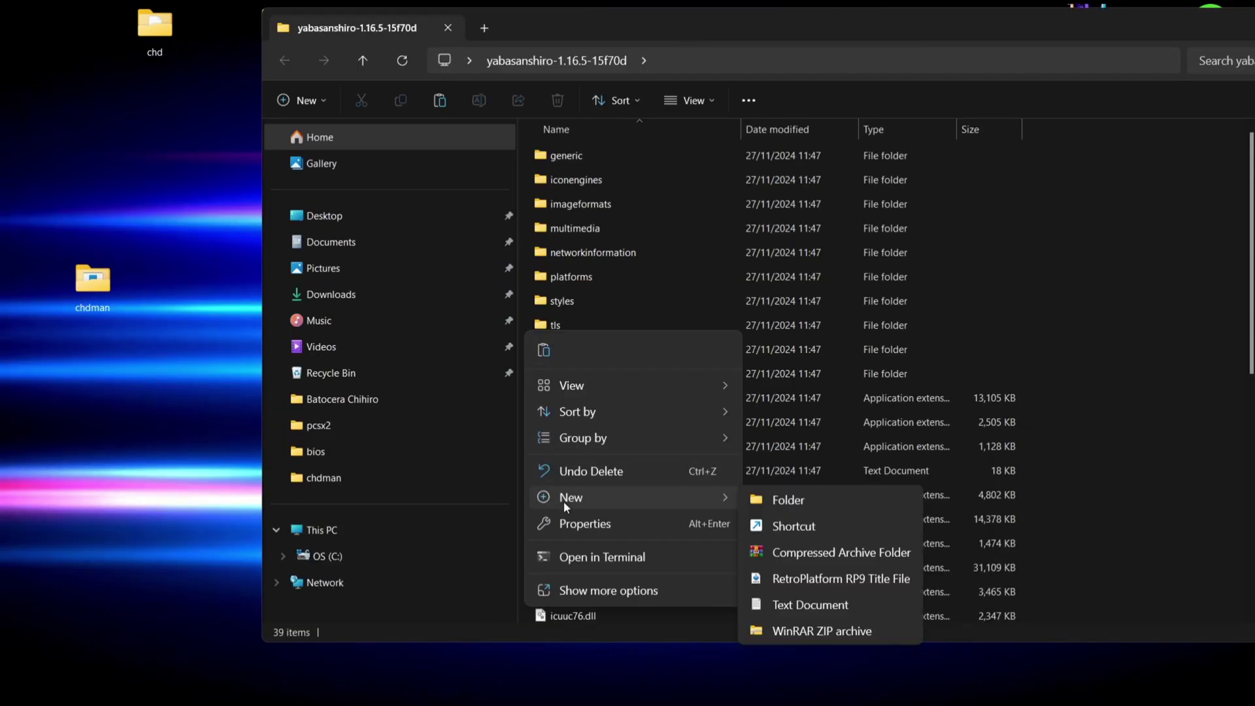
{"action": "left_click", "coordinate": [780, 499]}
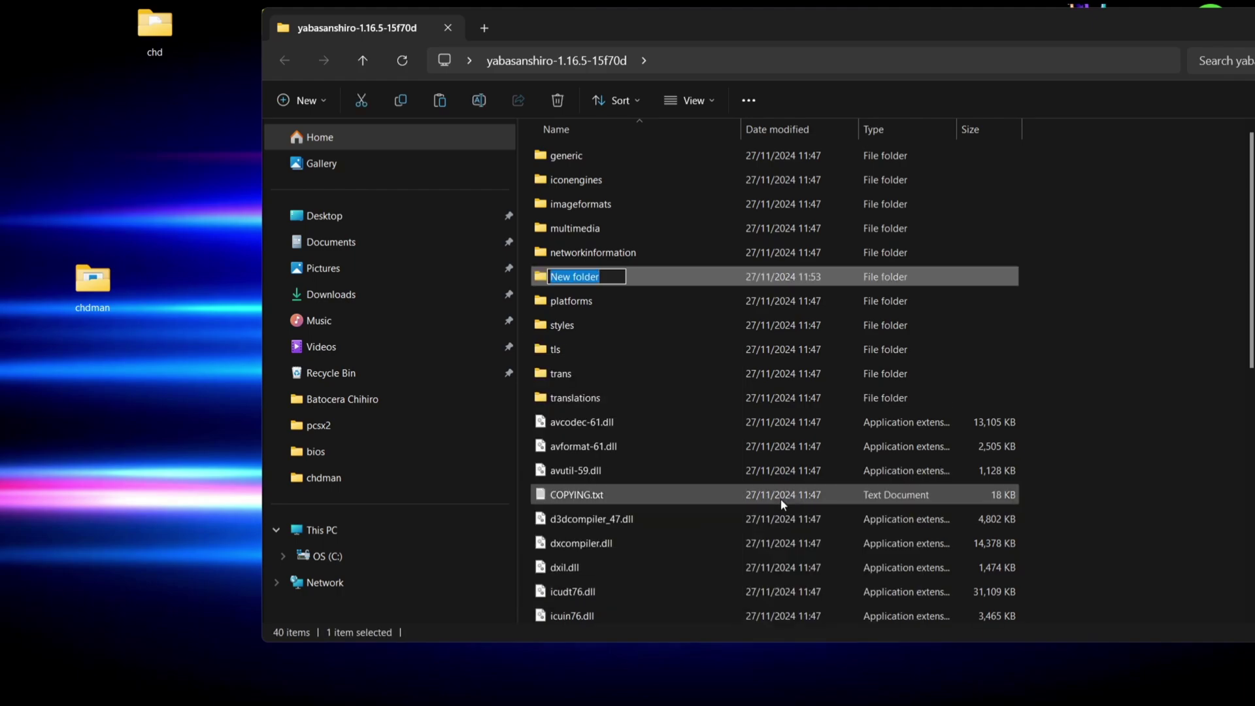
{"action": "type", "text": "games"}
{"action": "key", "text": "Return"}
{"action": "double_click", "coordinate": [571, 276]}
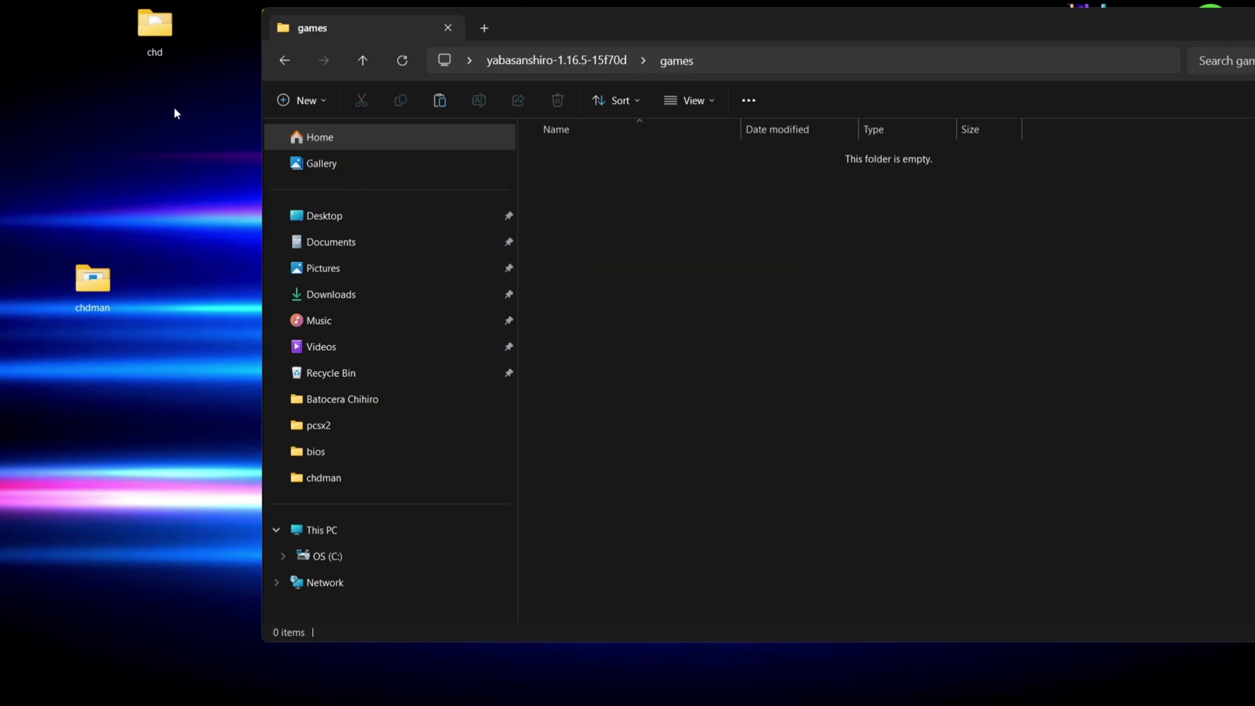
Copy the three .chd games from the chd folder into games
{"action": "double_click", "coordinate": [147, 41]}
{"action": "left_click_drag", "start_coordinate": [446, 7], "coordinate": [646, 520]}
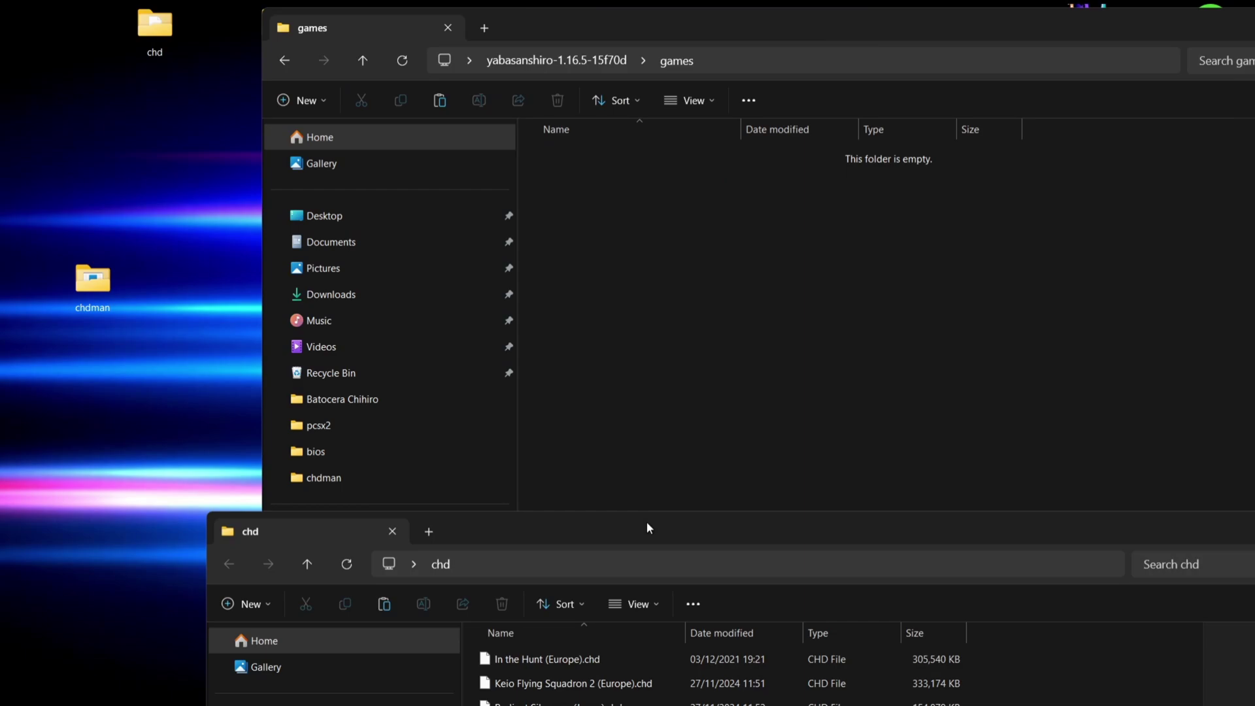
{"action": "left_click", "coordinate": [540, 658]}
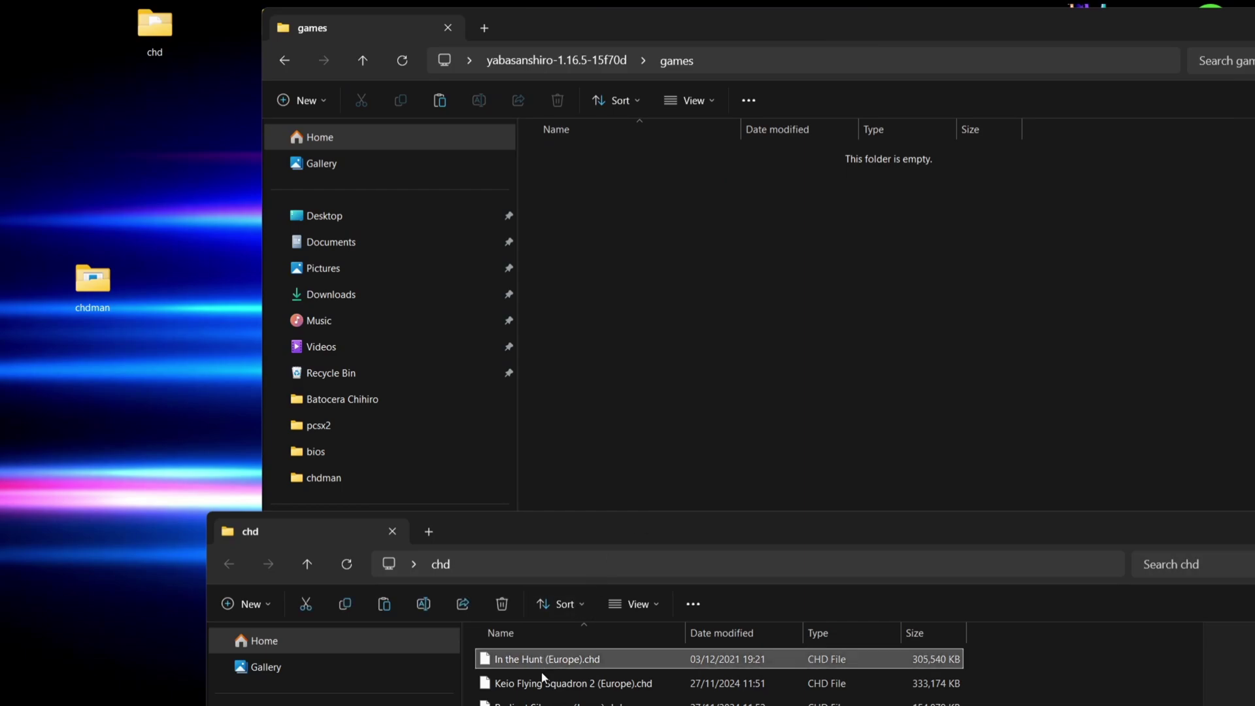
{"action": "left_click", "coordinate": [542, 683], "text": "ctrl"}
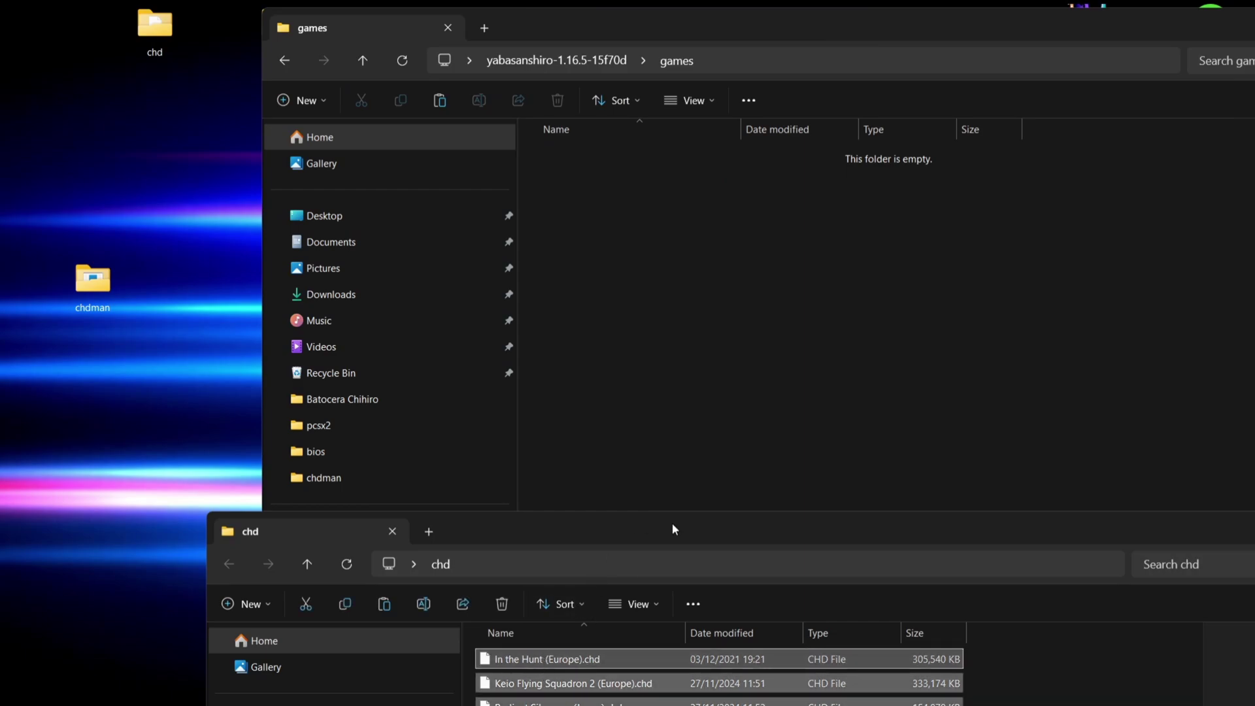
{"action": "left_click", "coordinate": [700, 356]}
{"action": "key", "text": "ctrl+v"}
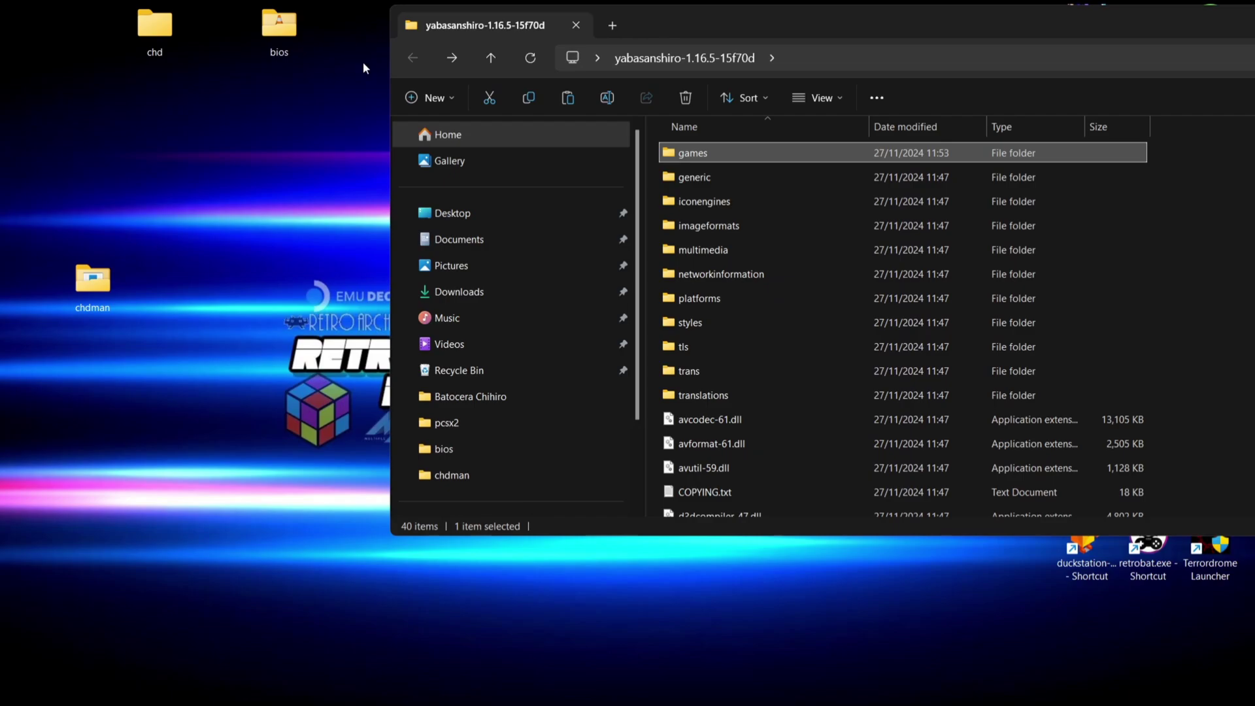
Move saturn_bios.bin from the bios folder into yabasanshiro-1.16.5-15f70d
{"action": "double_click", "coordinate": [301, 41]}
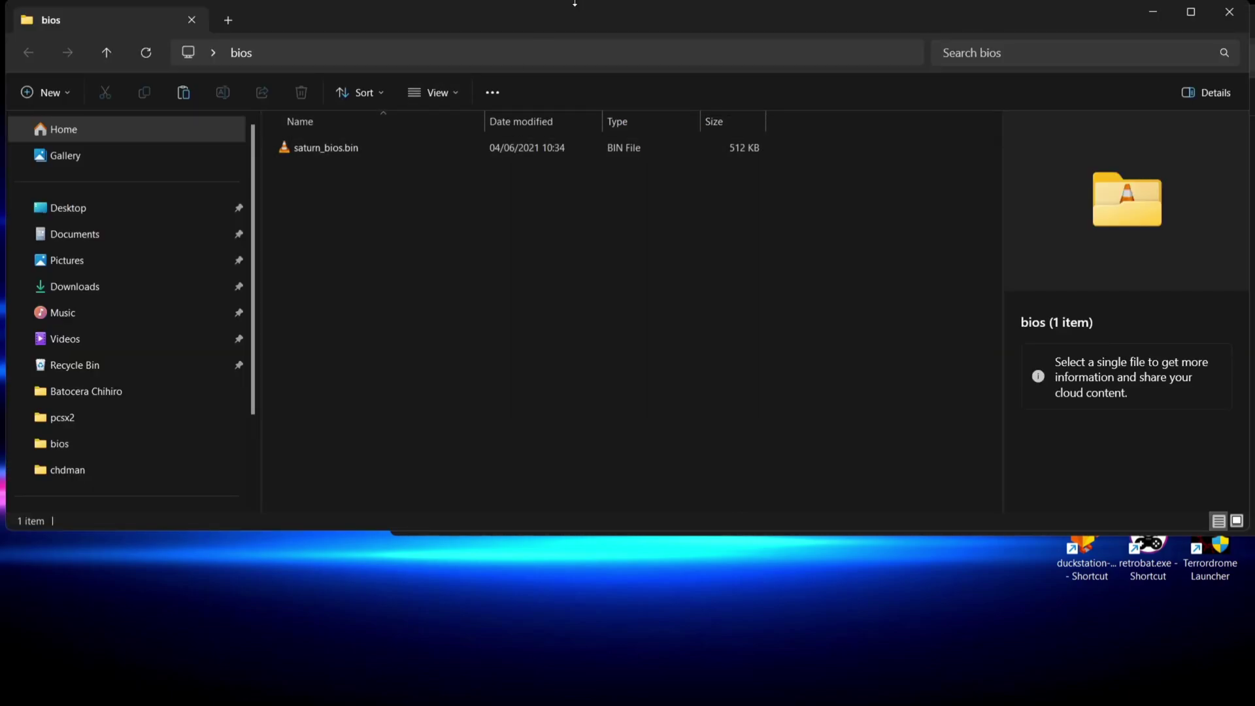
{"action": "left_click_drag", "start_coordinate": [554, 16], "coordinate": [566, 283]}
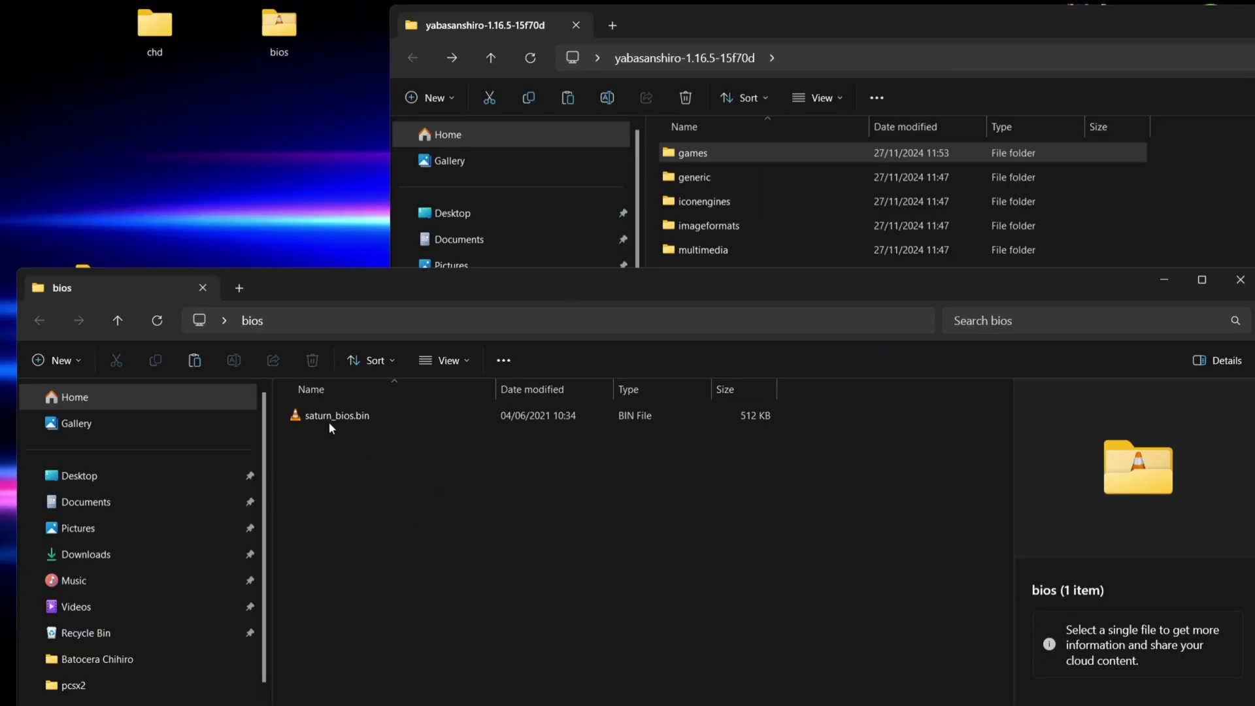
{"action": "left_click_drag", "start_coordinate": [329, 421], "coordinate": [648, 206]}
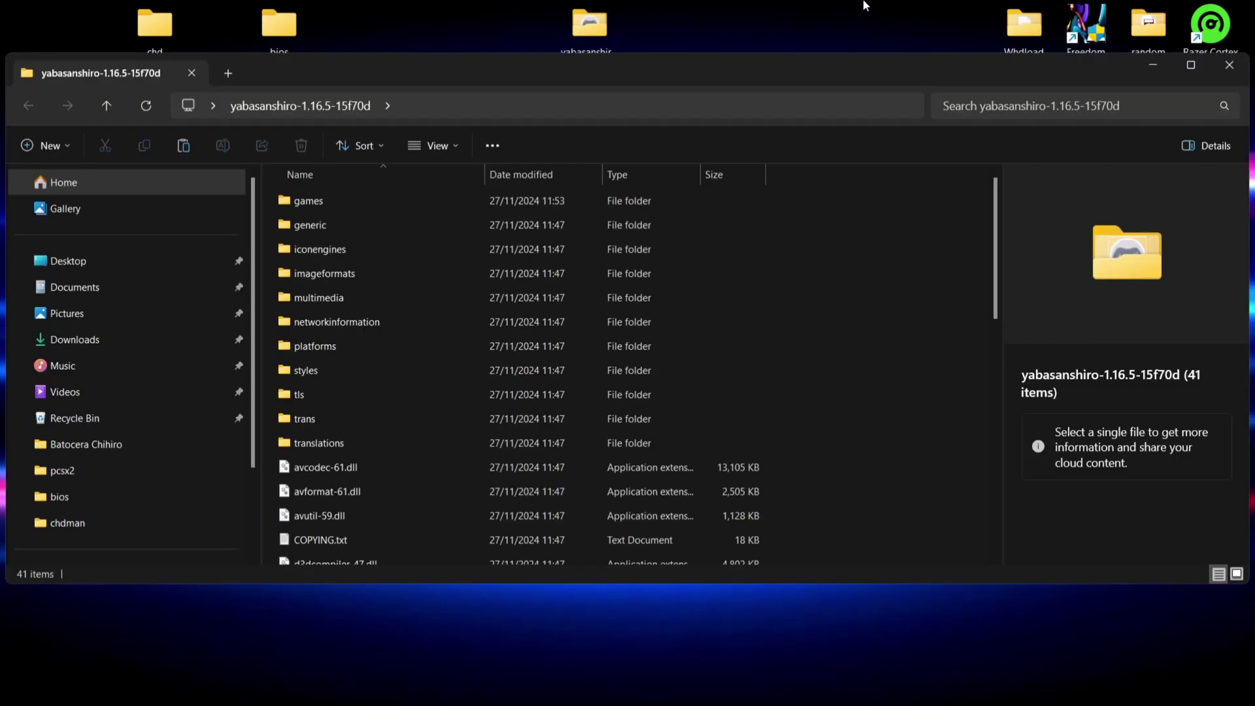
Launch yabasanshiro.exe, choosing More info and Run anyway past the SmartScreen warning
{"action": "double_click", "coordinate": [844, 67]}
{"action": "left_click_drag", "start_coordinate": [999, 273], "coordinate": [999, 515]}
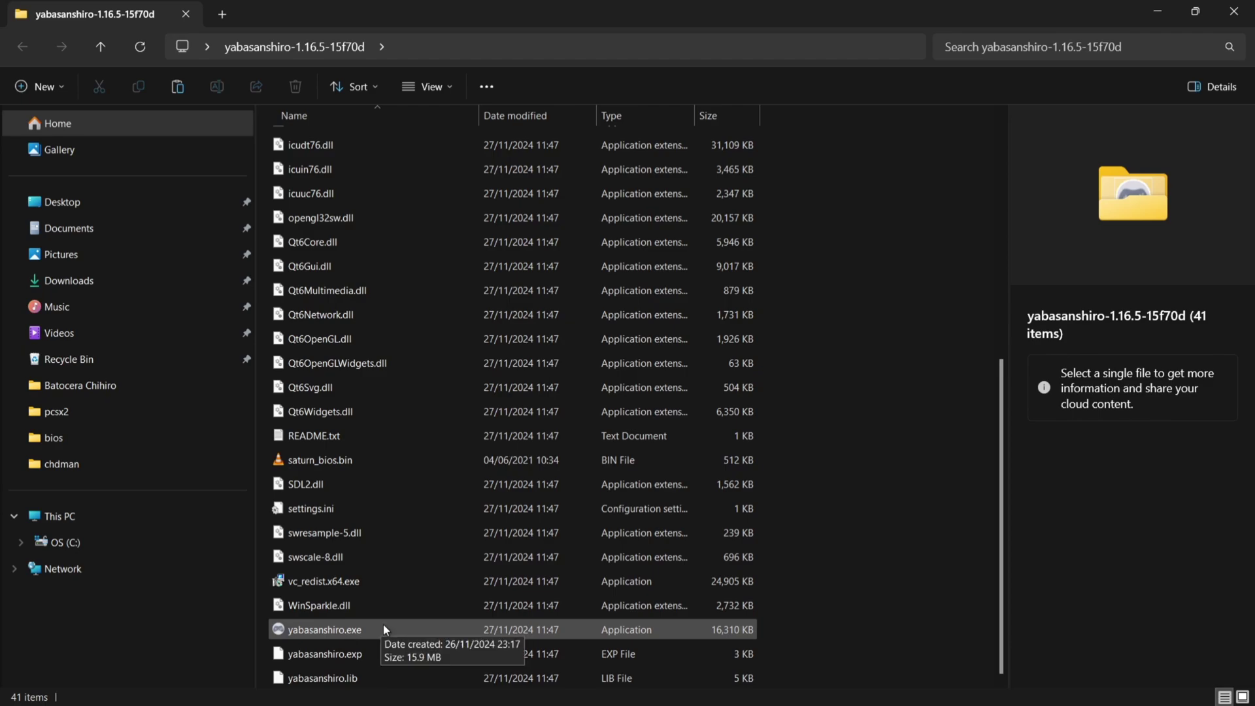
{"action": "double_click", "coordinate": [384, 626]}
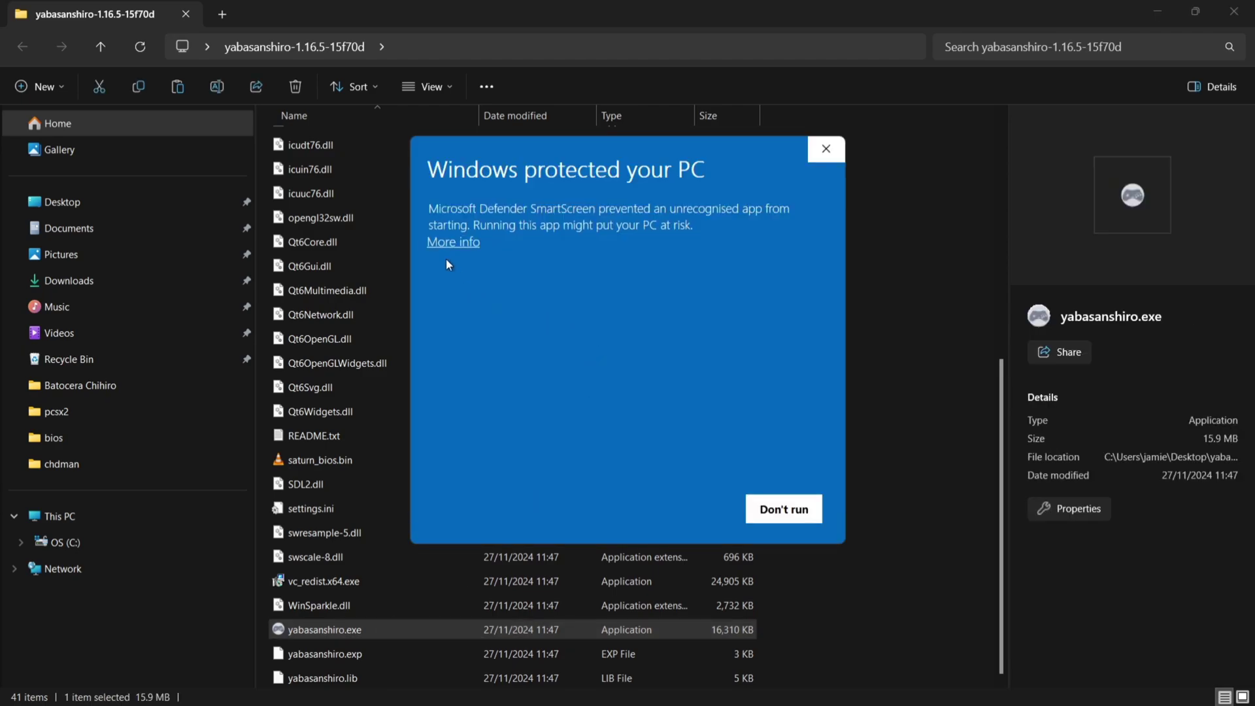
{"action": "left_click", "coordinate": [451, 243]}
{"action": "left_click", "coordinate": [679, 511]}
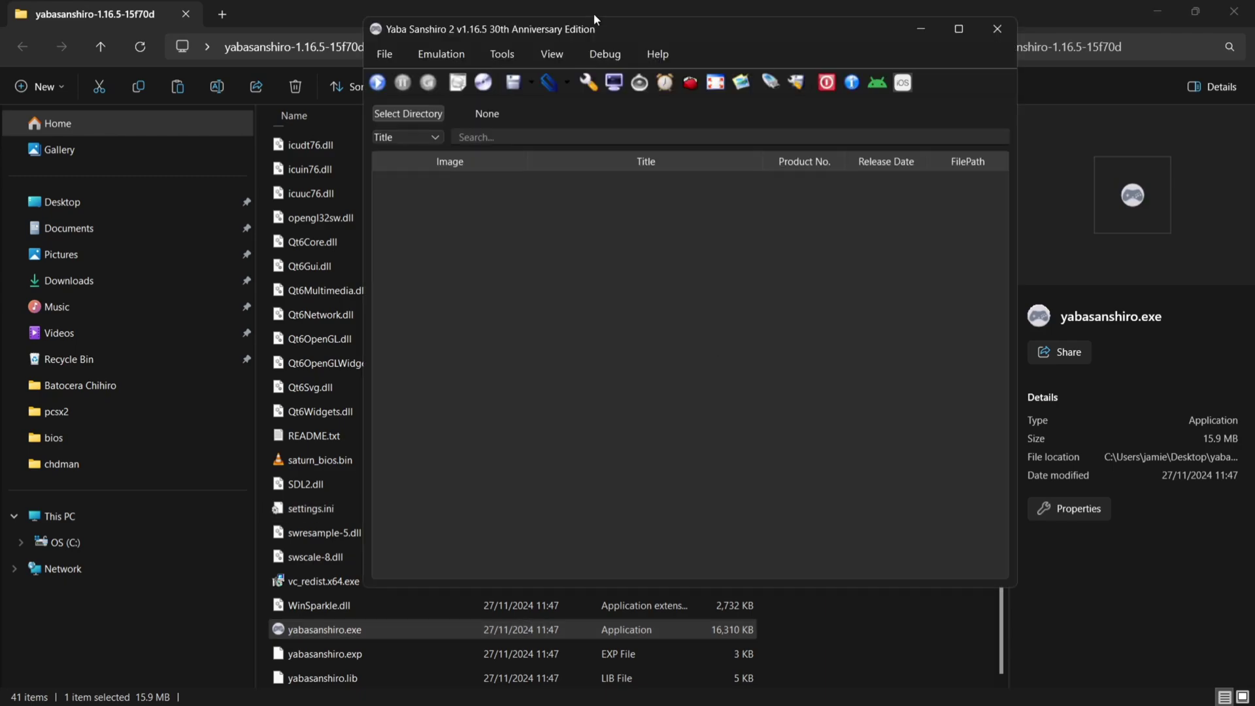
Set the game directory to Desktop > yabasanshiro-1.16.5-15f70d > games
{"action": "double_click", "coordinate": [593, 16]}
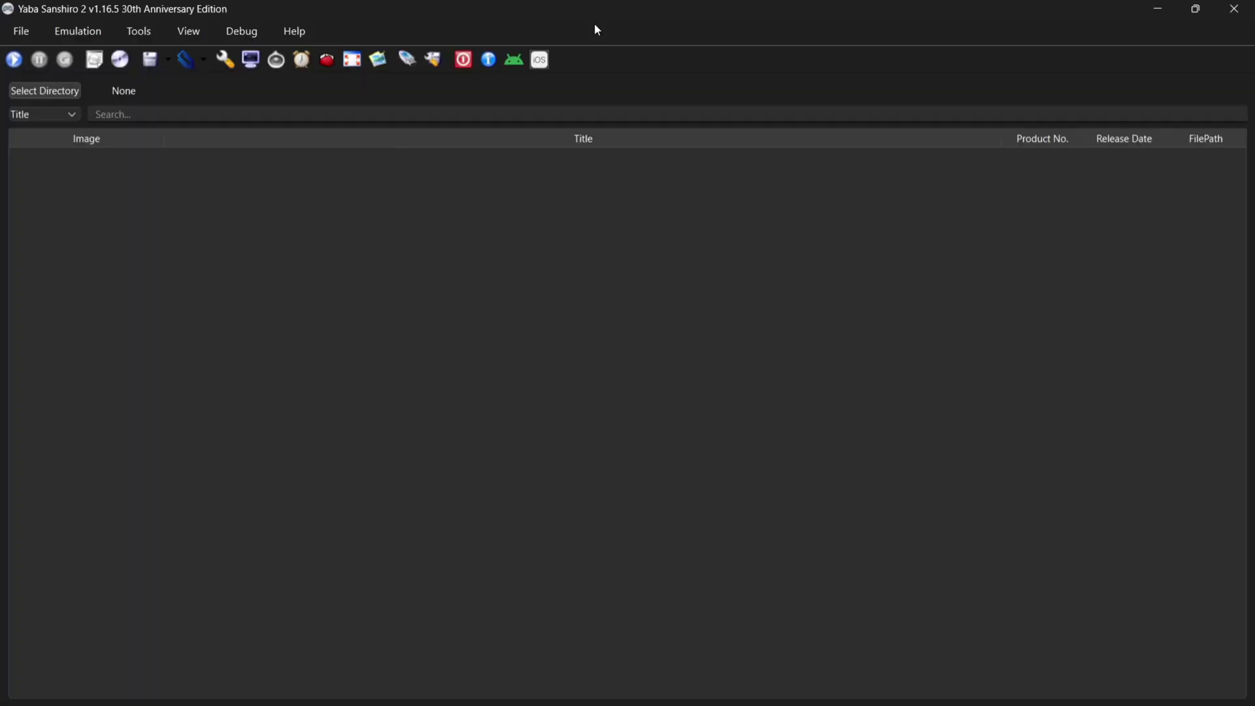
{"action": "left_click", "coordinate": [60, 94]}
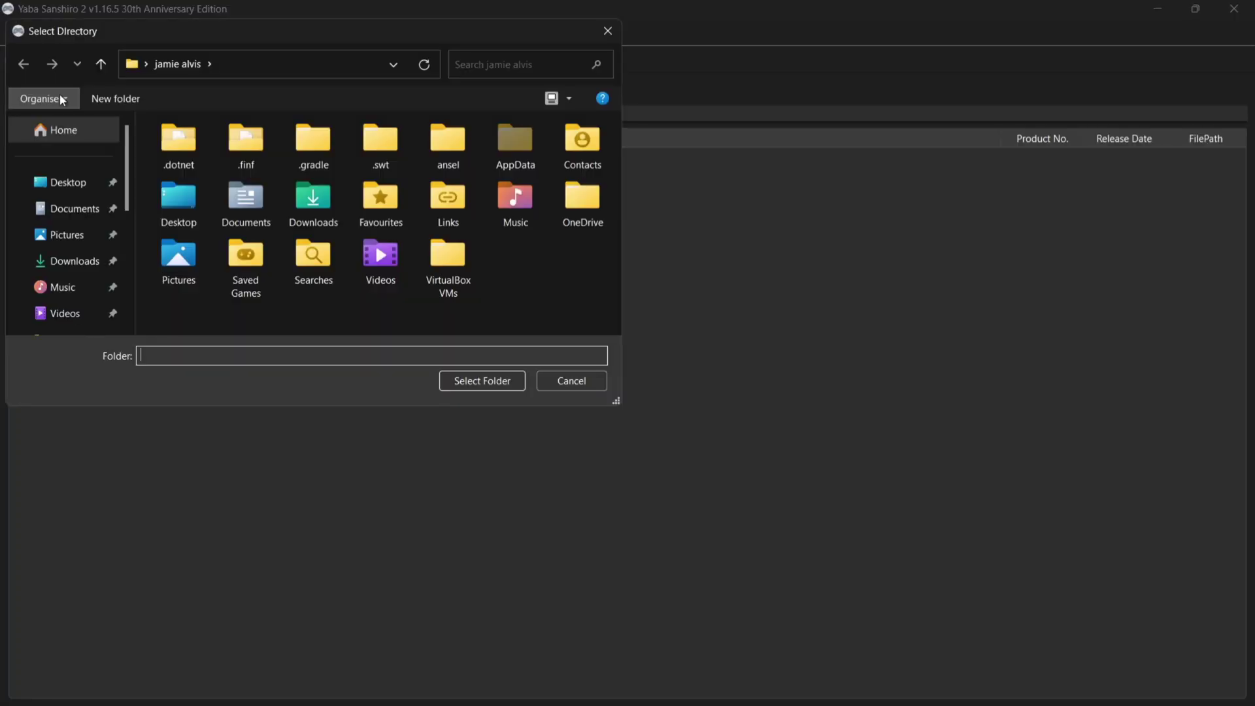
{"action": "left_click", "coordinate": [77, 190]}
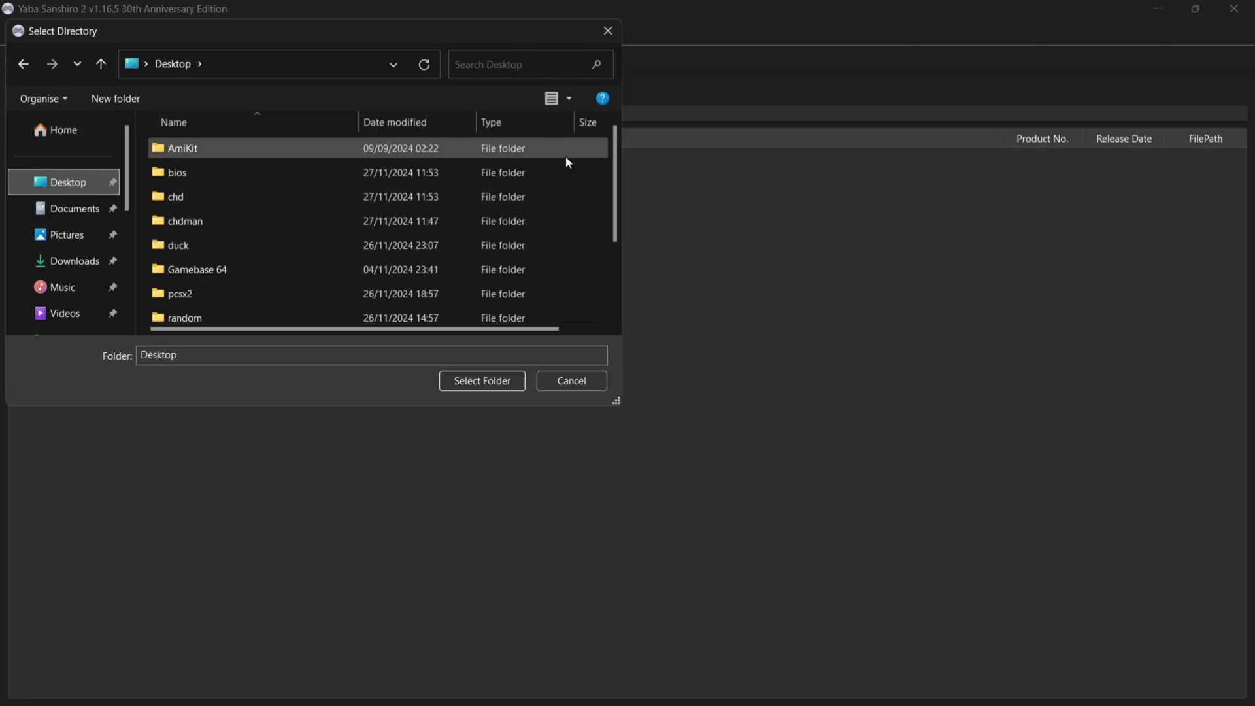
{"action": "left_click_drag", "start_coordinate": [613, 159], "coordinate": [614, 233]}
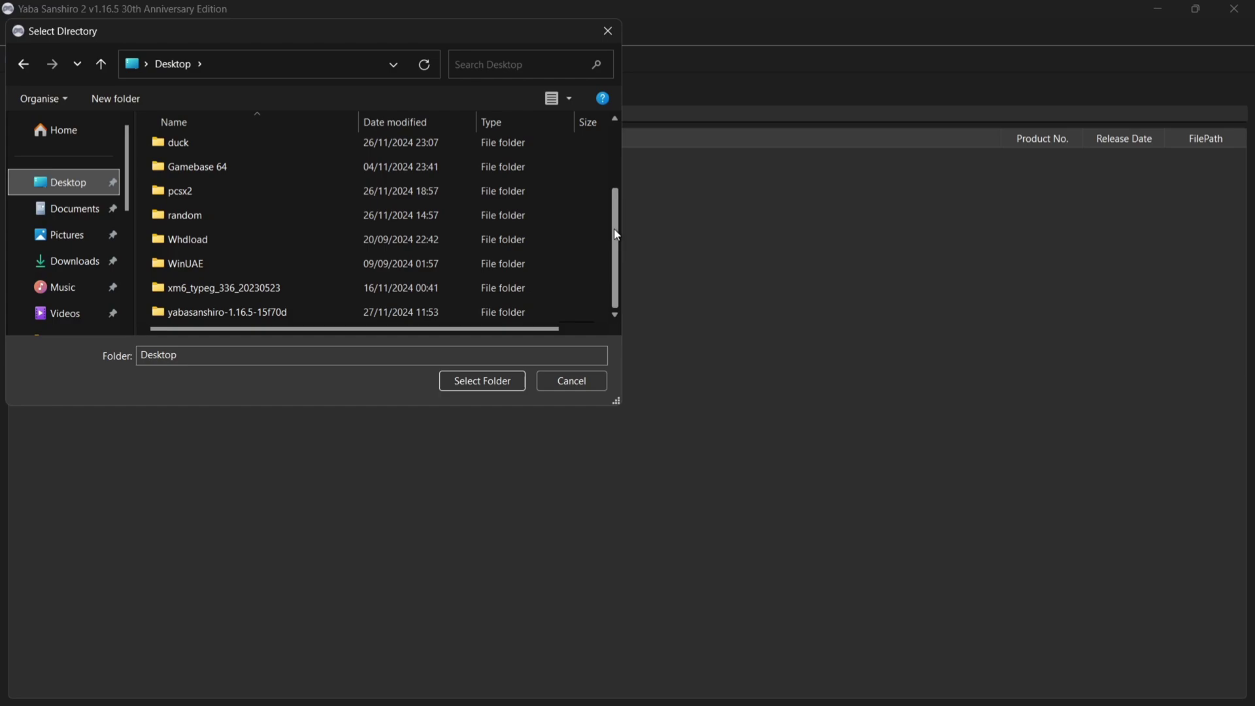
{"action": "double_click", "coordinate": [274, 312]}
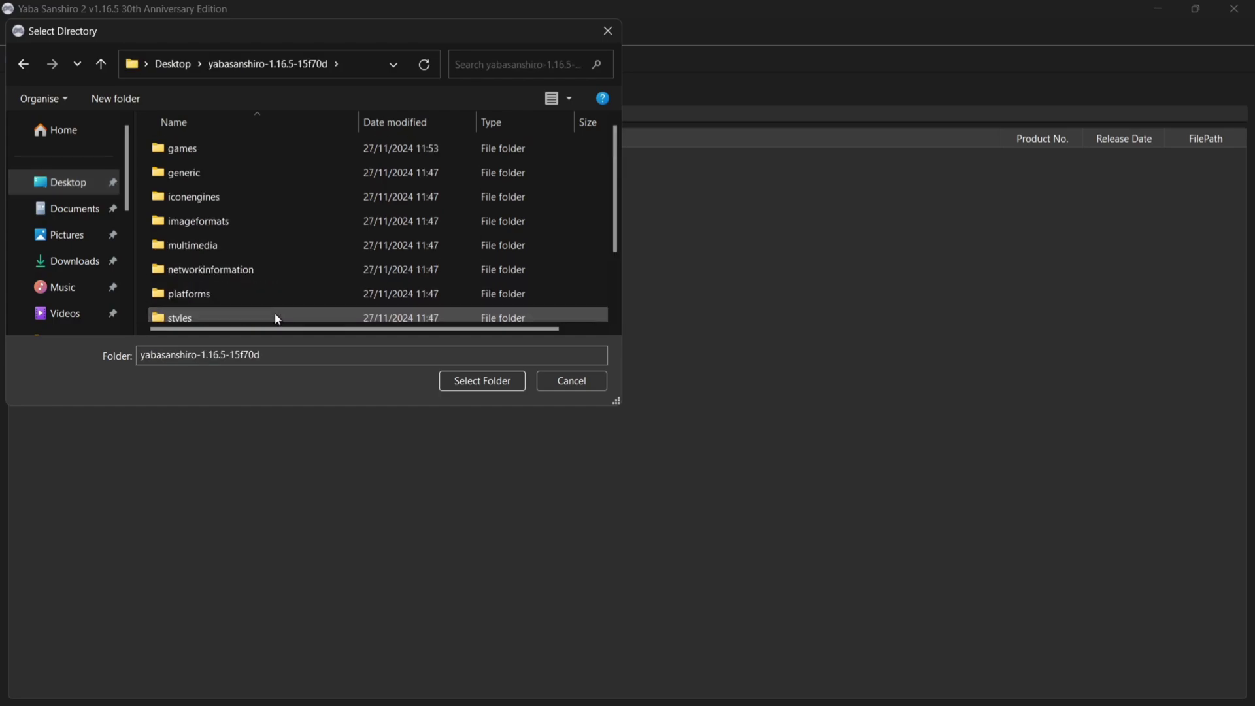
{"action": "left_click", "coordinate": [230, 154]}
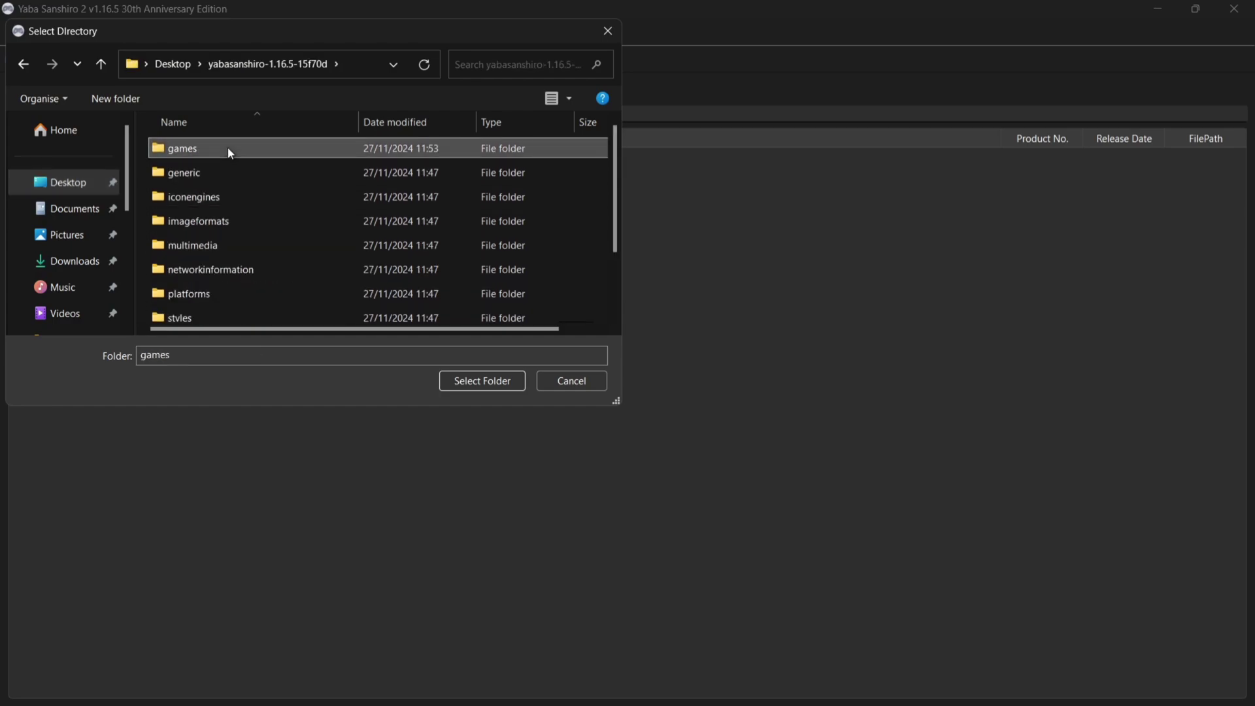
{"action": "left_click", "coordinate": [468, 379]}
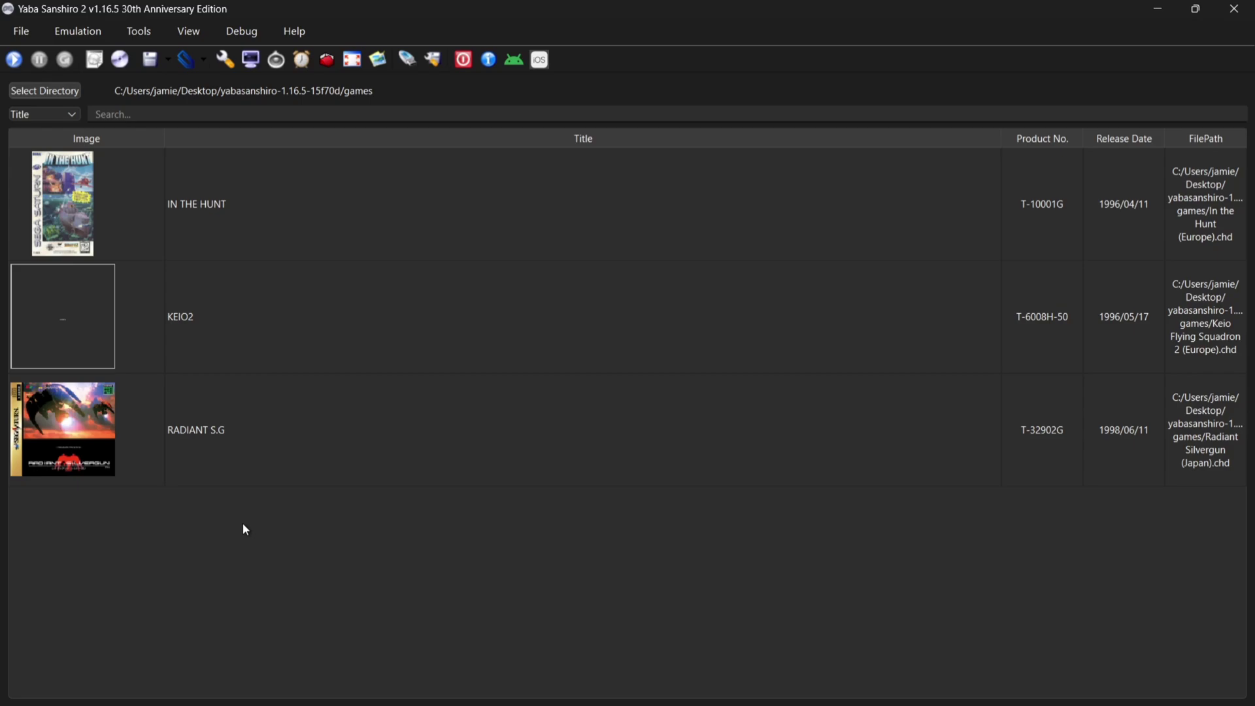
In Settings > Input, choose DirectX Input Interface, keeping a Pad on Port 1
{"action": "key", "text": "super+Down"}
{"action": "double_click", "coordinate": [642, 36]}
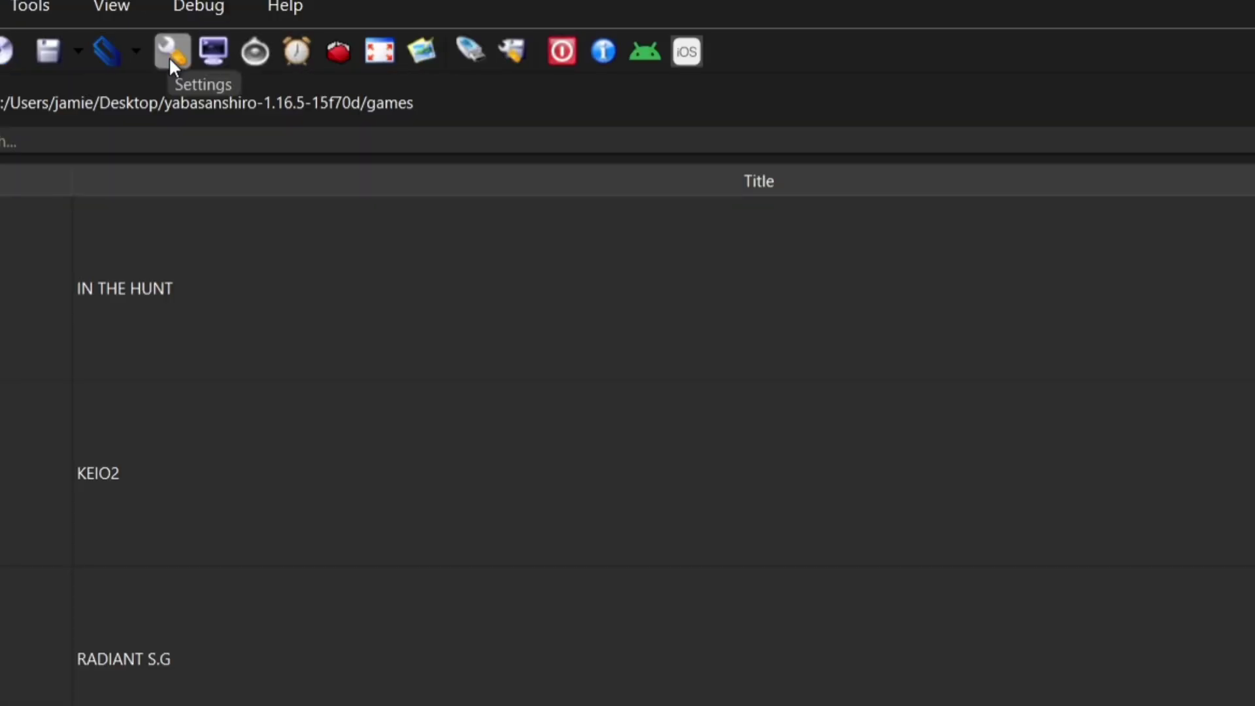
{"action": "left_click", "coordinate": [171, 56]}
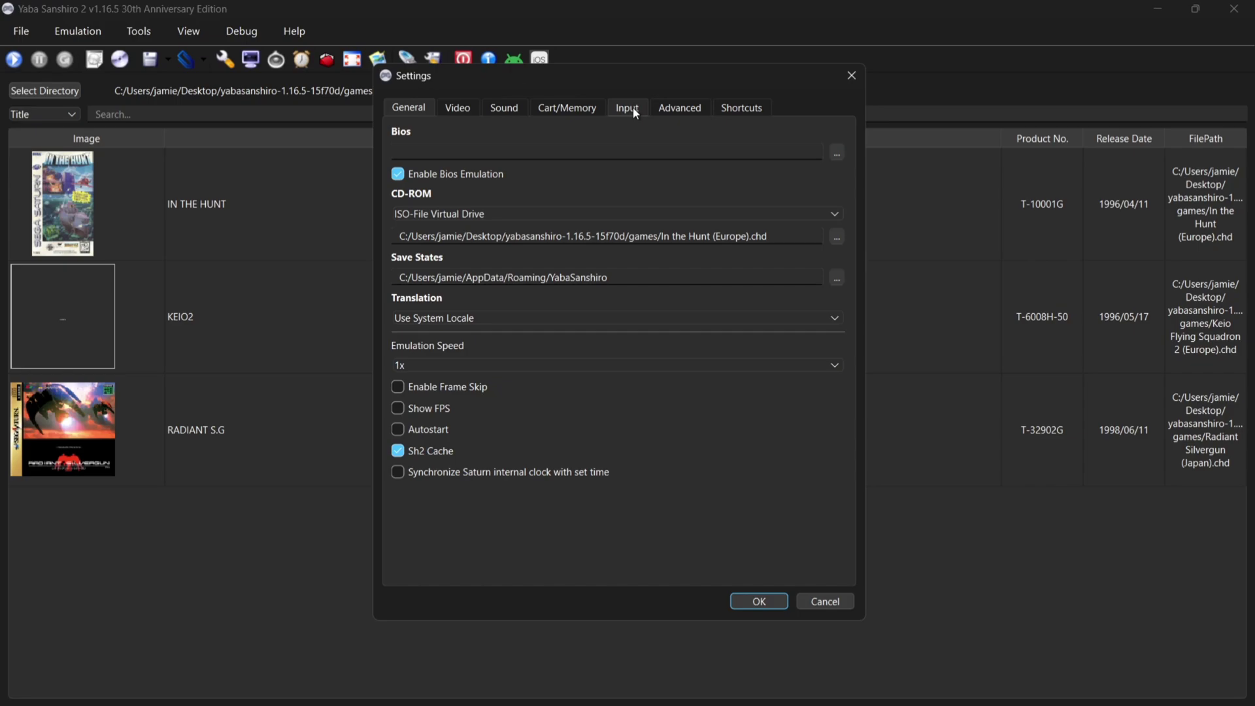
{"action": "left_click", "coordinate": [627, 108]}
{"action": "left_click", "coordinate": [520, 152]}
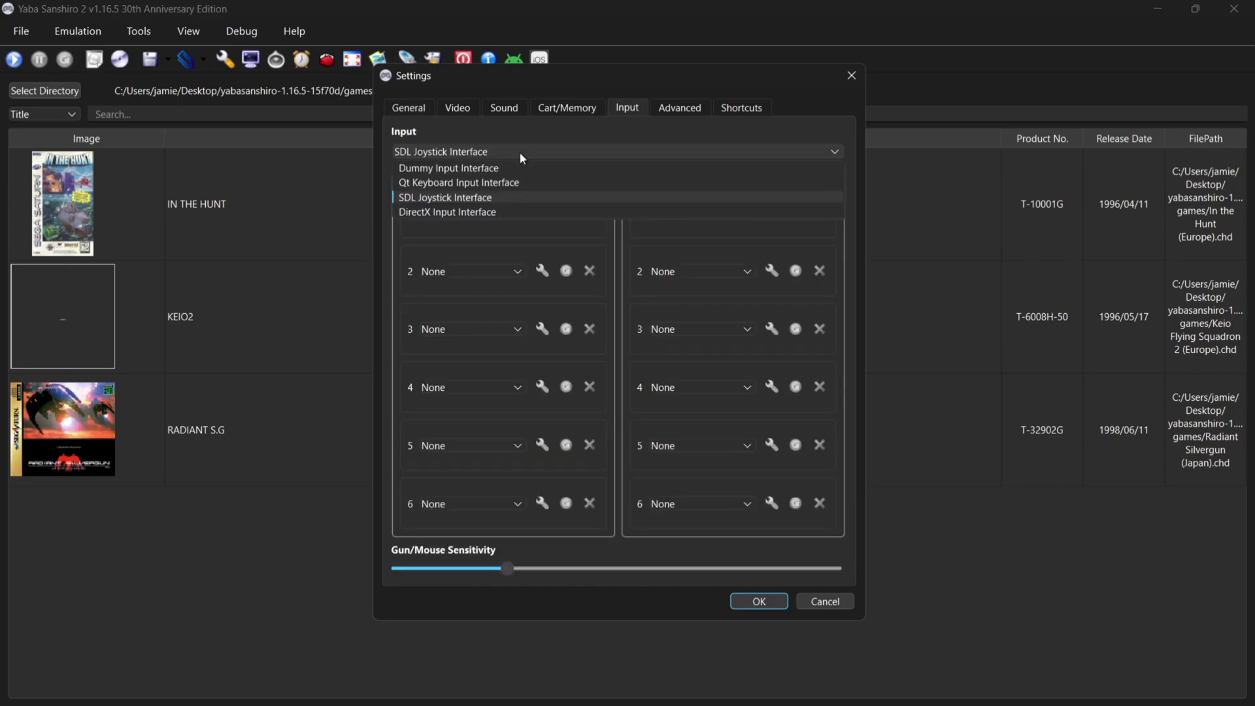
{"action": "left_click", "coordinate": [500, 213]}
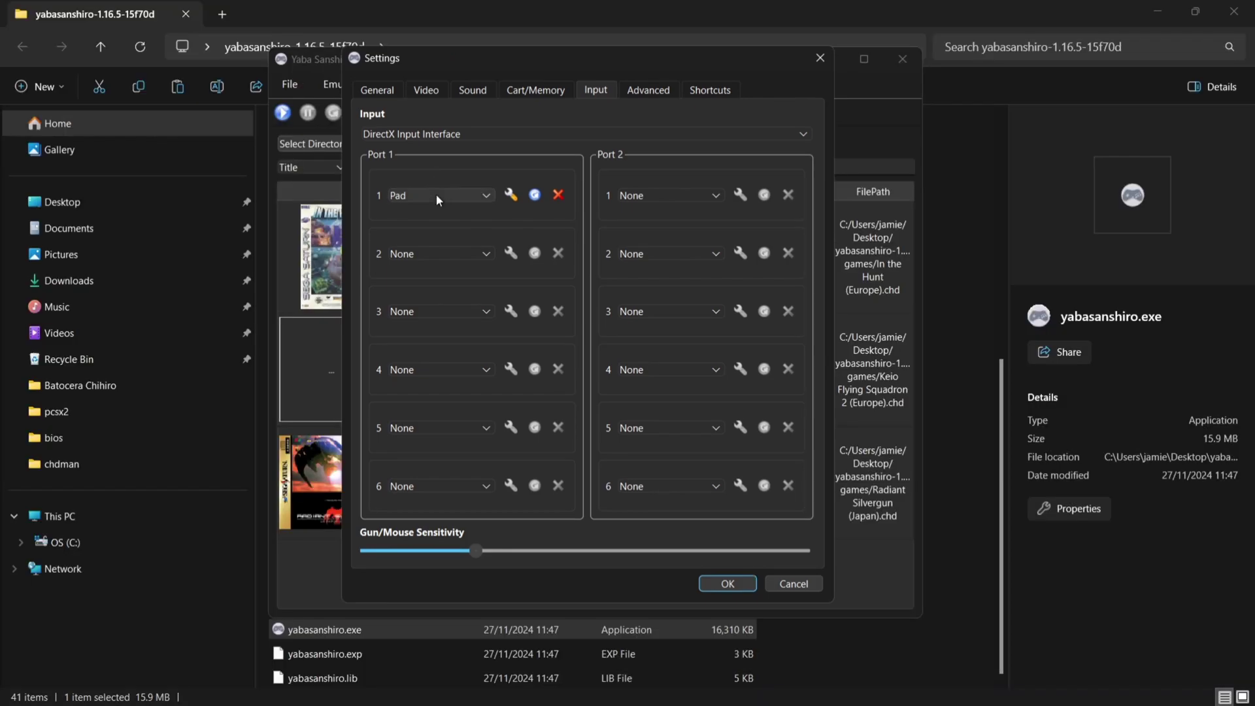
Map the Port 1 pad's D-pad to the Up, Left, Right and Down arrow keys
{"action": "left_click", "coordinate": [511, 195]}
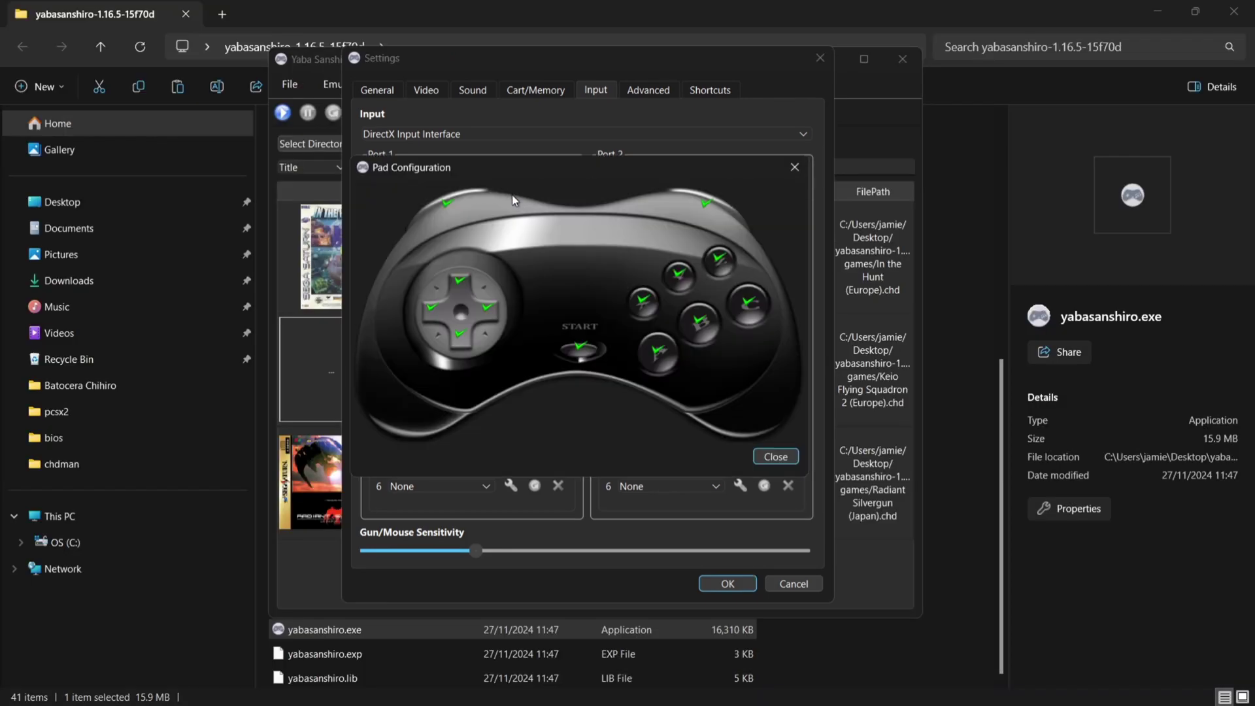
{"action": "left_click", "coordinate": [460, 283]}
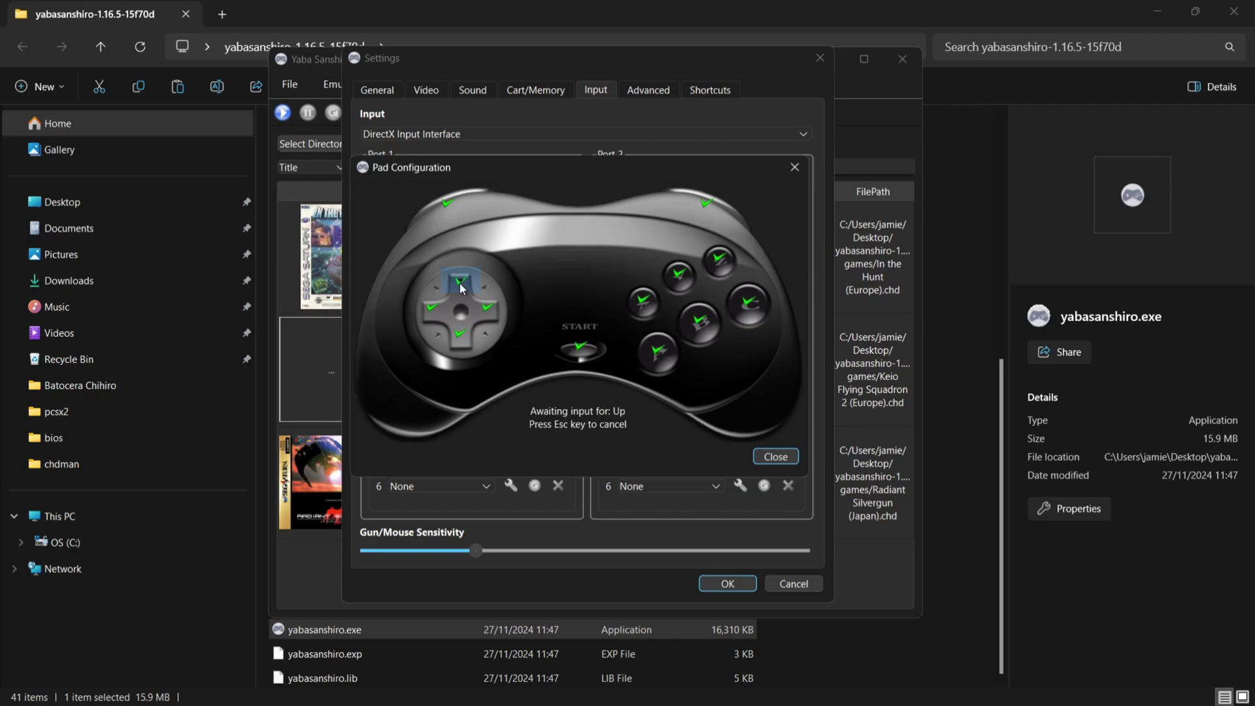
{"action": "key", "text": "Up"}
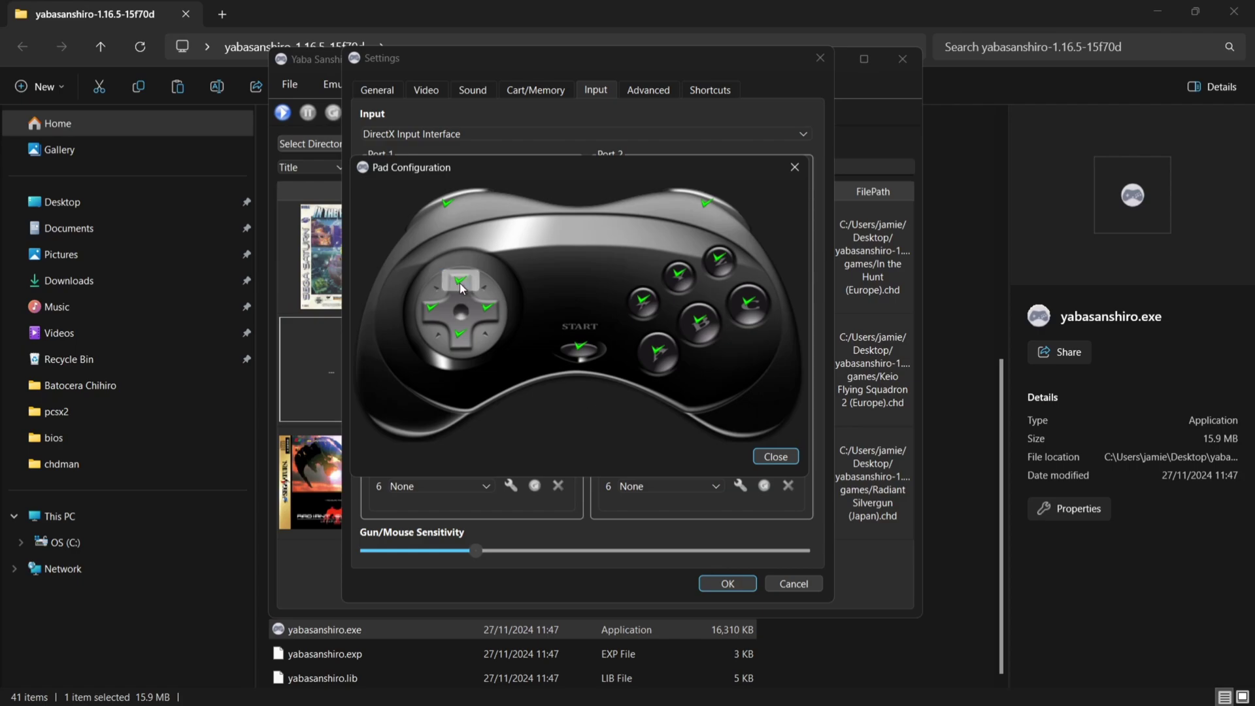
{"action": "left_click", "coordinate": [434, 307]}
{"action": "key", "text": "Left"}
{"action": "left_click", "coordinate": [484, 311]}
{"action": "key", "text": "Right"}
{"action": "left_click", "coordinate": [469, 335]}
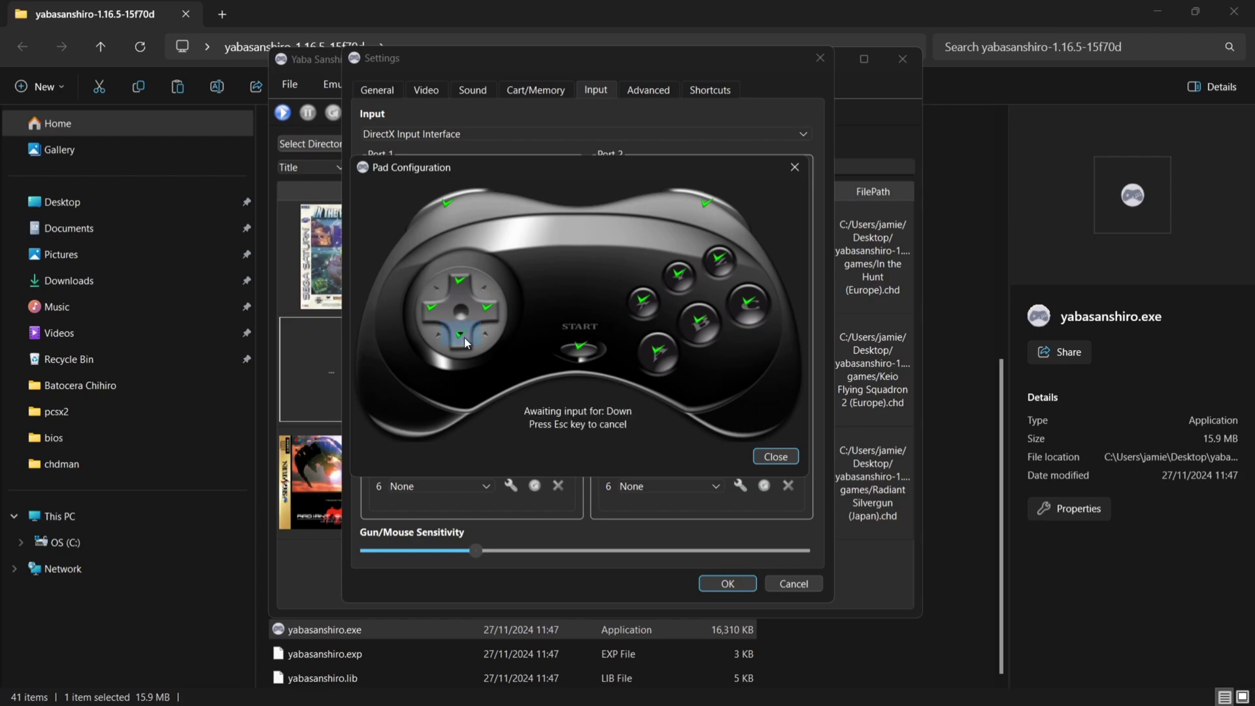
{"action": "key", "text": "Down"}
Map Start to Enter and C to the C key, then close the pad configuration
{"action": "left_click", "coordinate": [579, 349]}
{"action": "key", "text": "Return"}
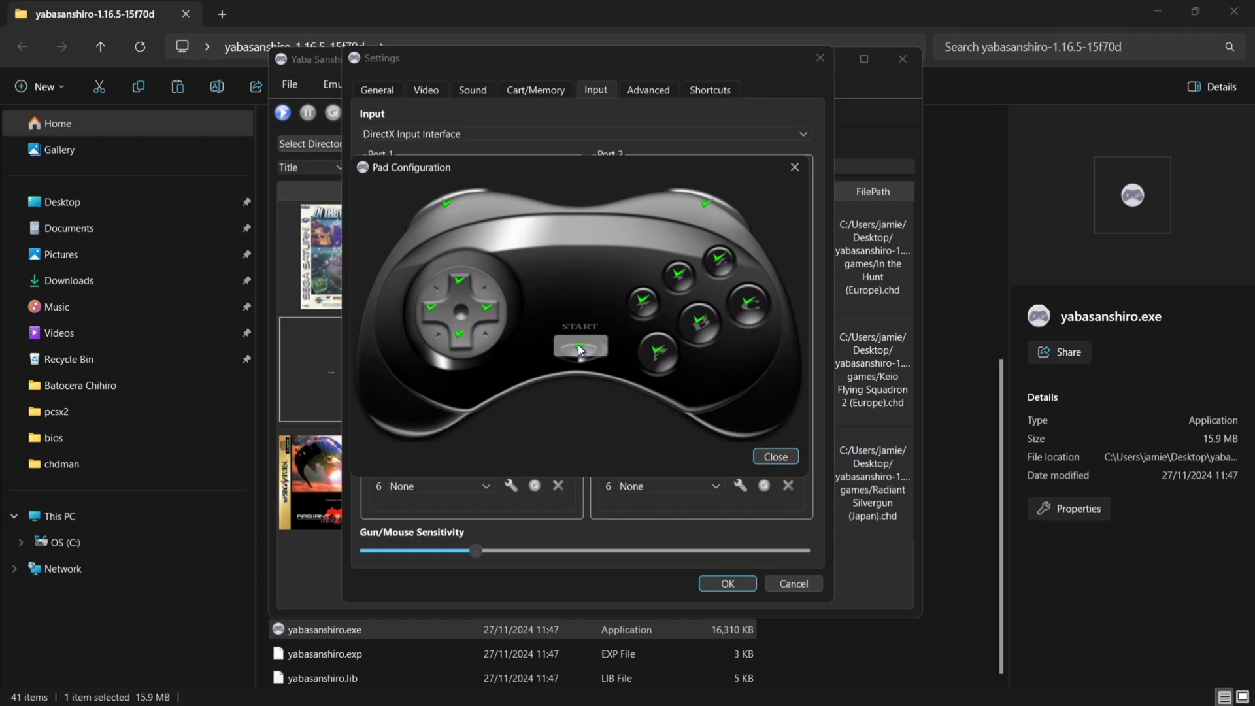
{"action": "left_click", "coordinate": [749, 303]}
{"action": "key", "text": "c"}
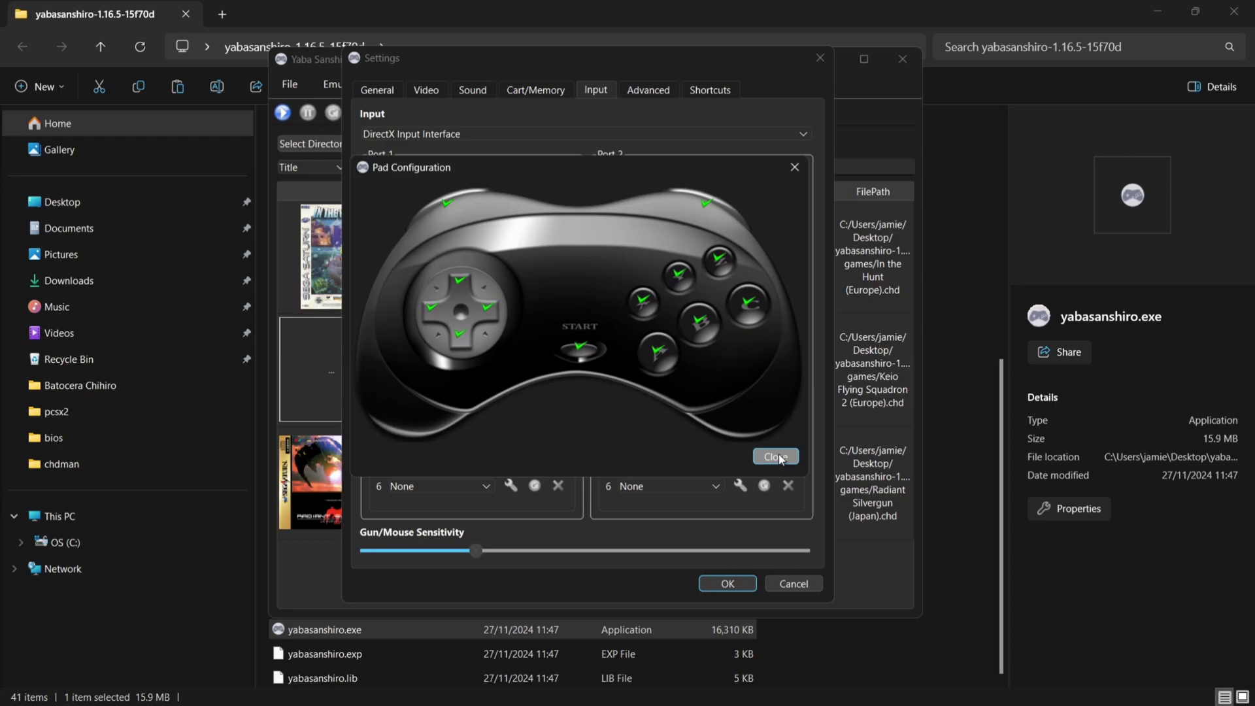
{"action": "left_click", "coordinate": [779, 454]}
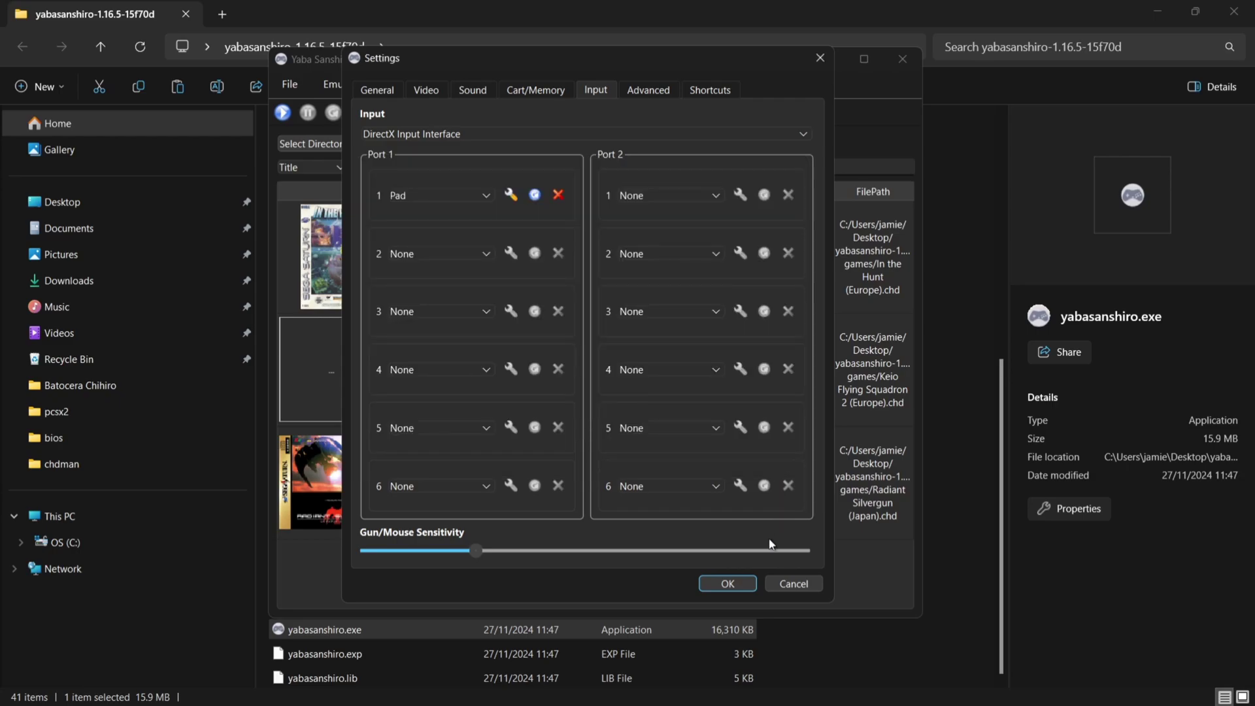
Save the input settings and launch Radiant Silvergun to test the controls
{"action": "left_click", "coordinate": [714, 583]}
{"action": "double_click", "coordinate": [539, 527]}
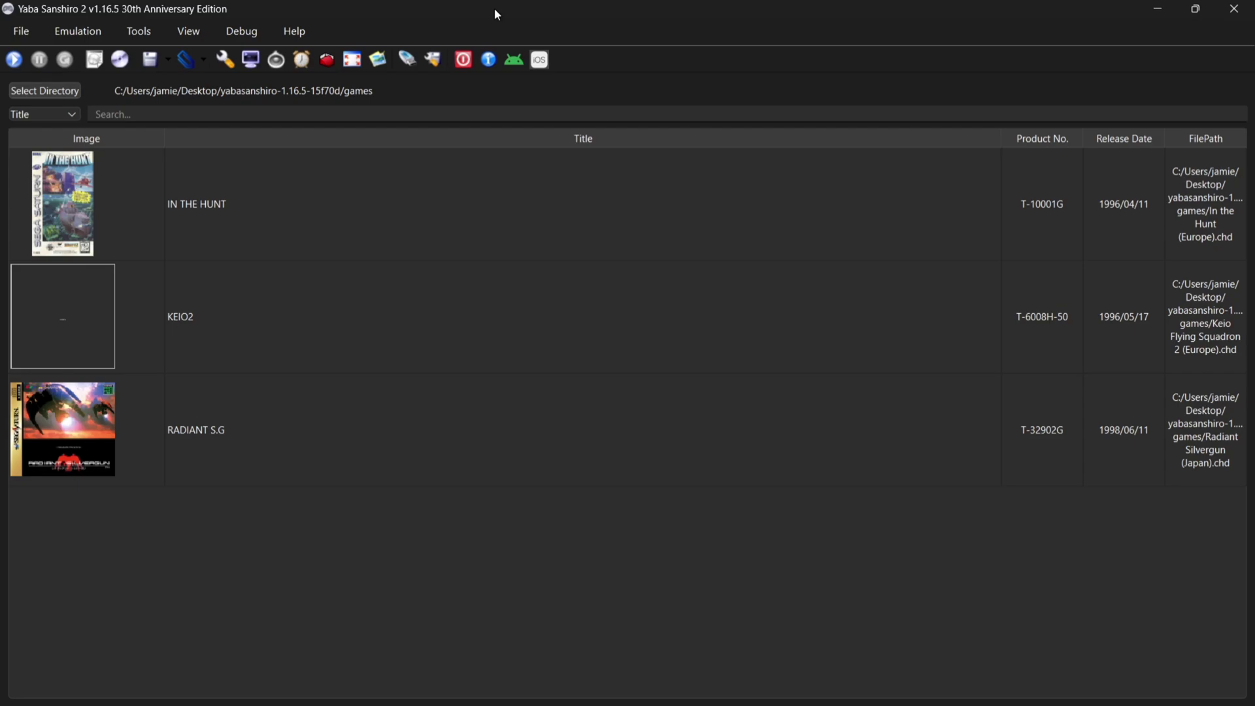
Choose Vulkan Video Interface, Original aspect ratio and 1920x1080 fullscreen resolution in Video settings
{"action": "left_click", "coordinate": [227, 66]}
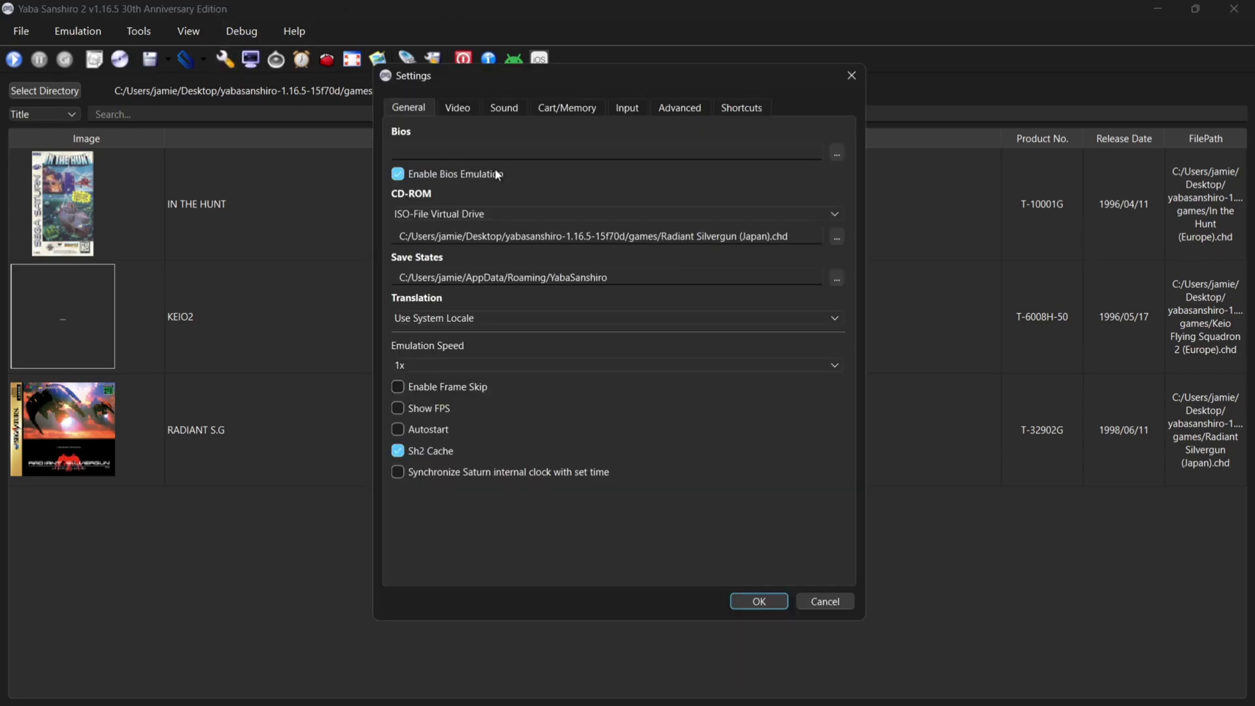
{"action": "left_click", "coordinate": [458, 108]}
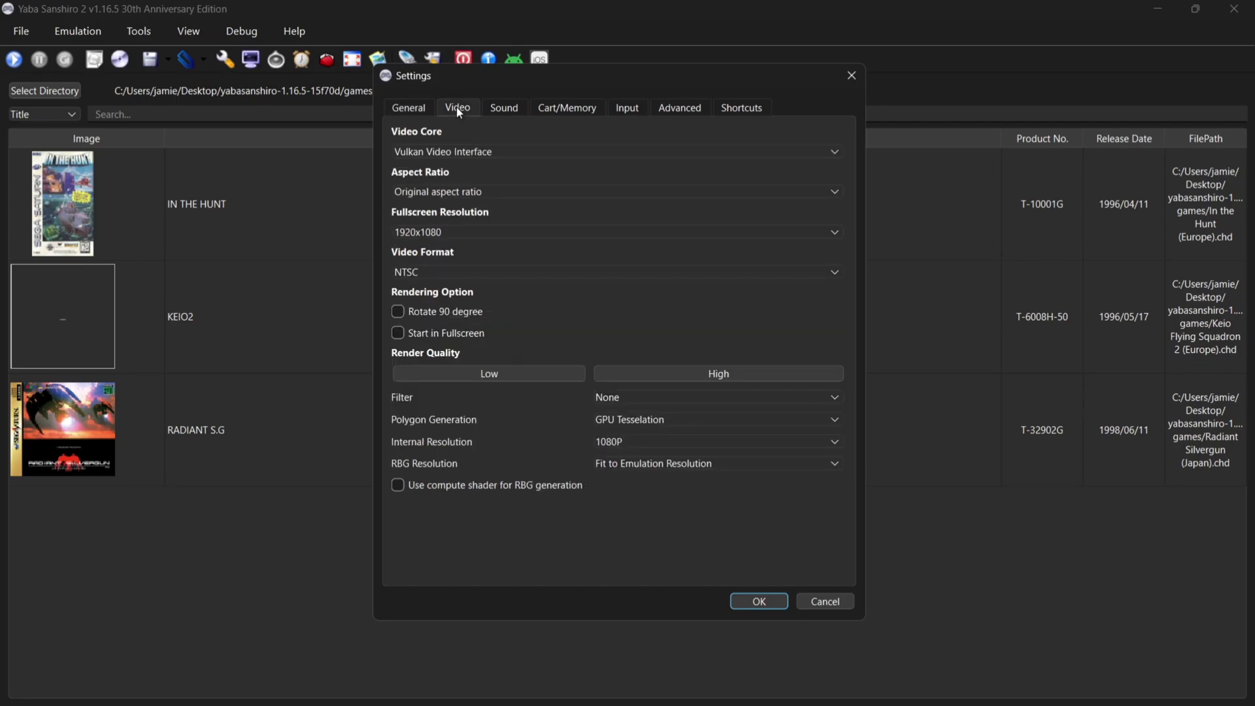
{"action": "left_click", "coordinate": [471, 150]}
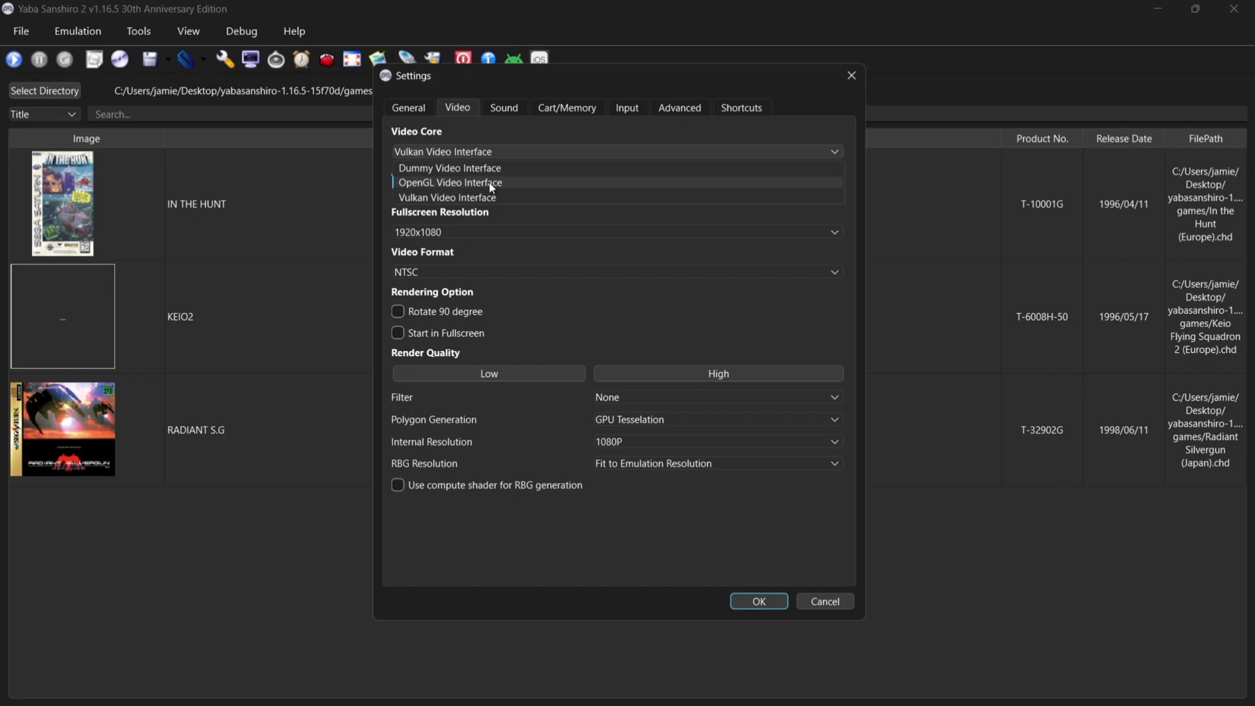
{"action": "left_click", "coordinate": [521, 78]}
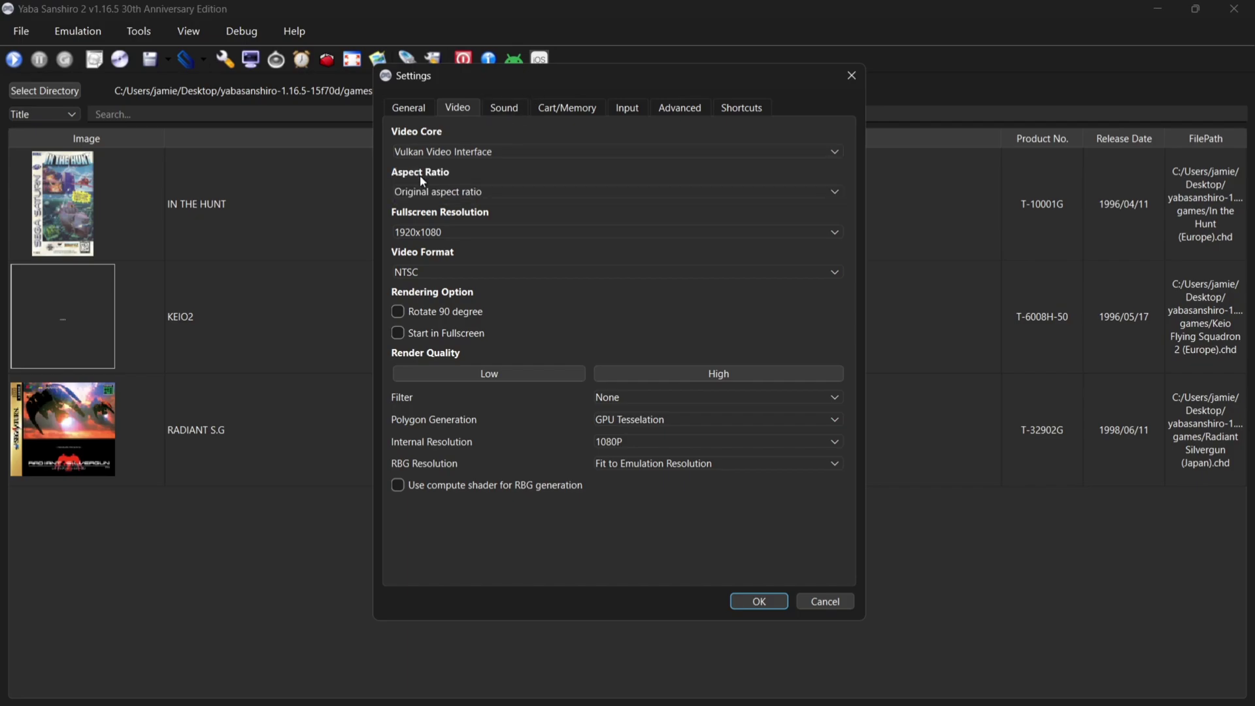
{"action": "left_click", "coordinate": [460, 194]}
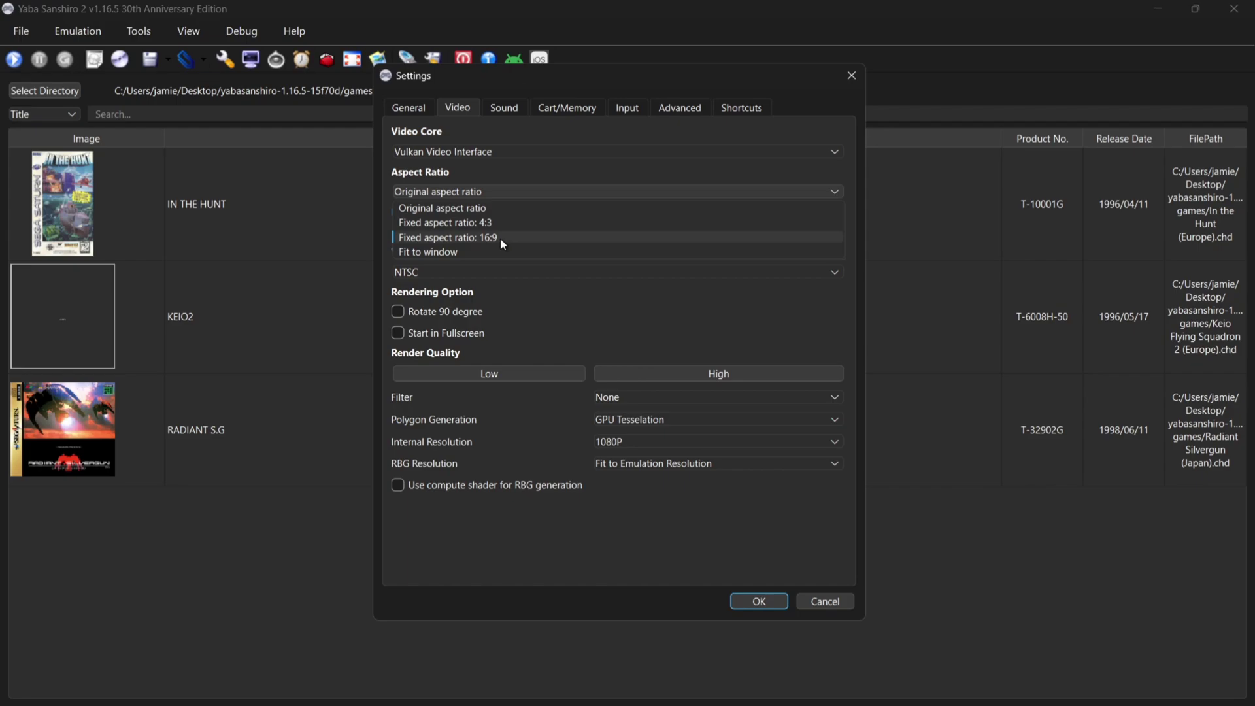
{"action": "left_click", "coordinate": [520, 77]}
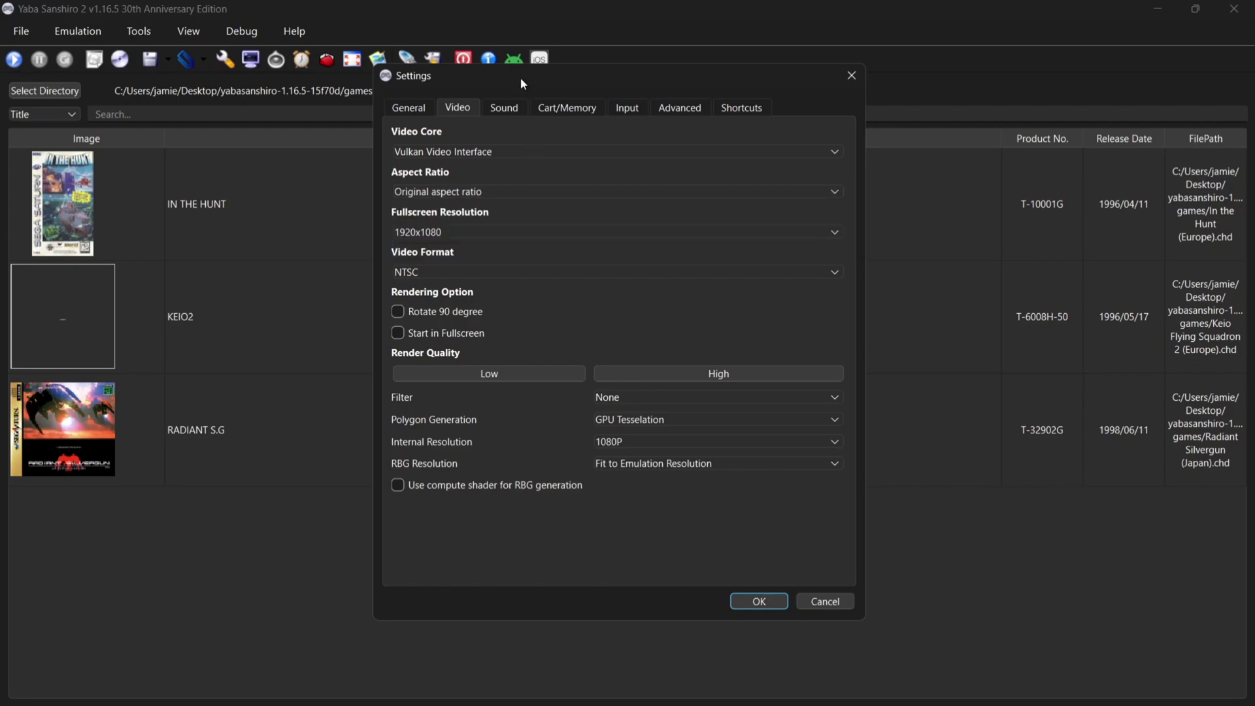
{"action": "left_click", "coordinate": [490, 235]}
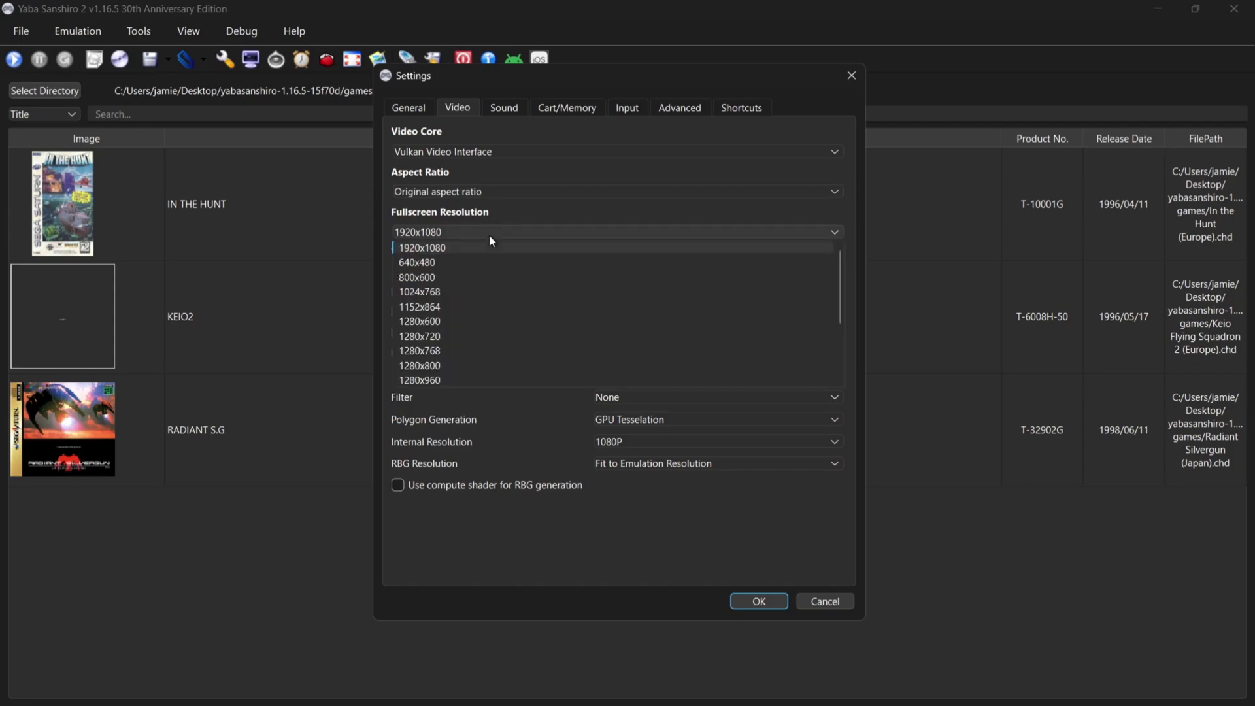
{"action": "left_click", "coordinate": [490, 236]}
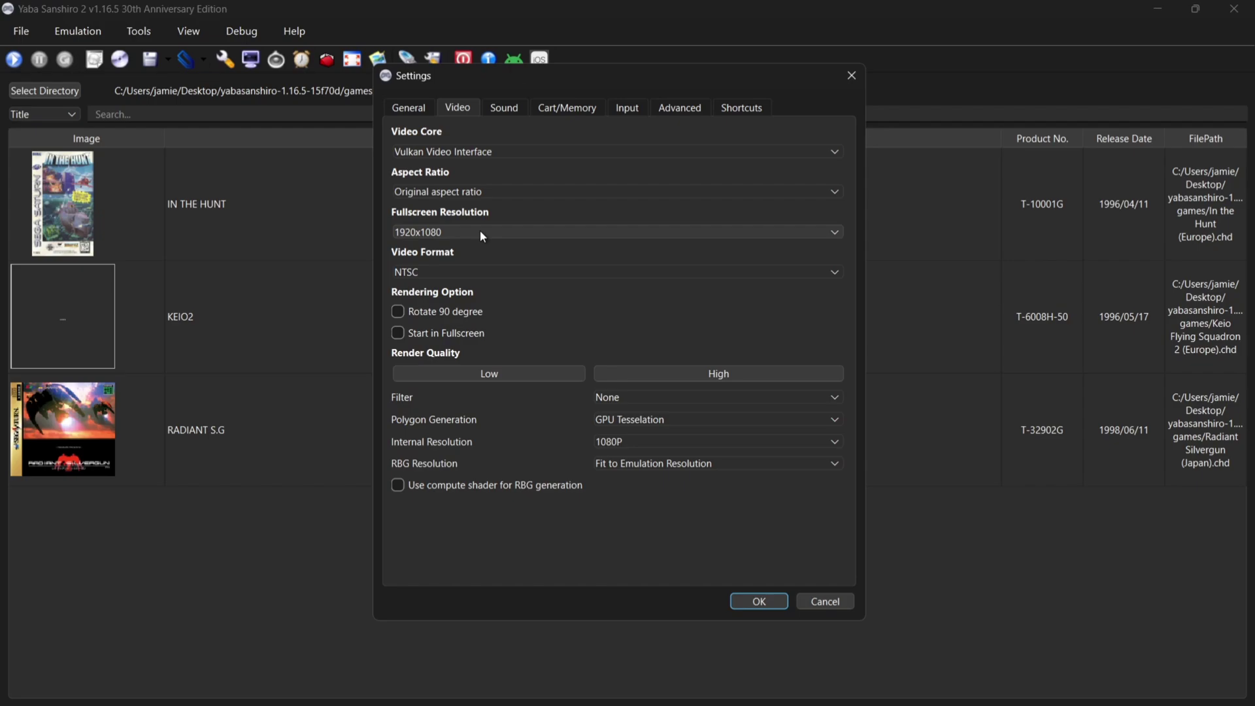
Keep the NTSC video format and switch rendering to High quality
{"action": "left_click", "coordinate": [485, 272]}
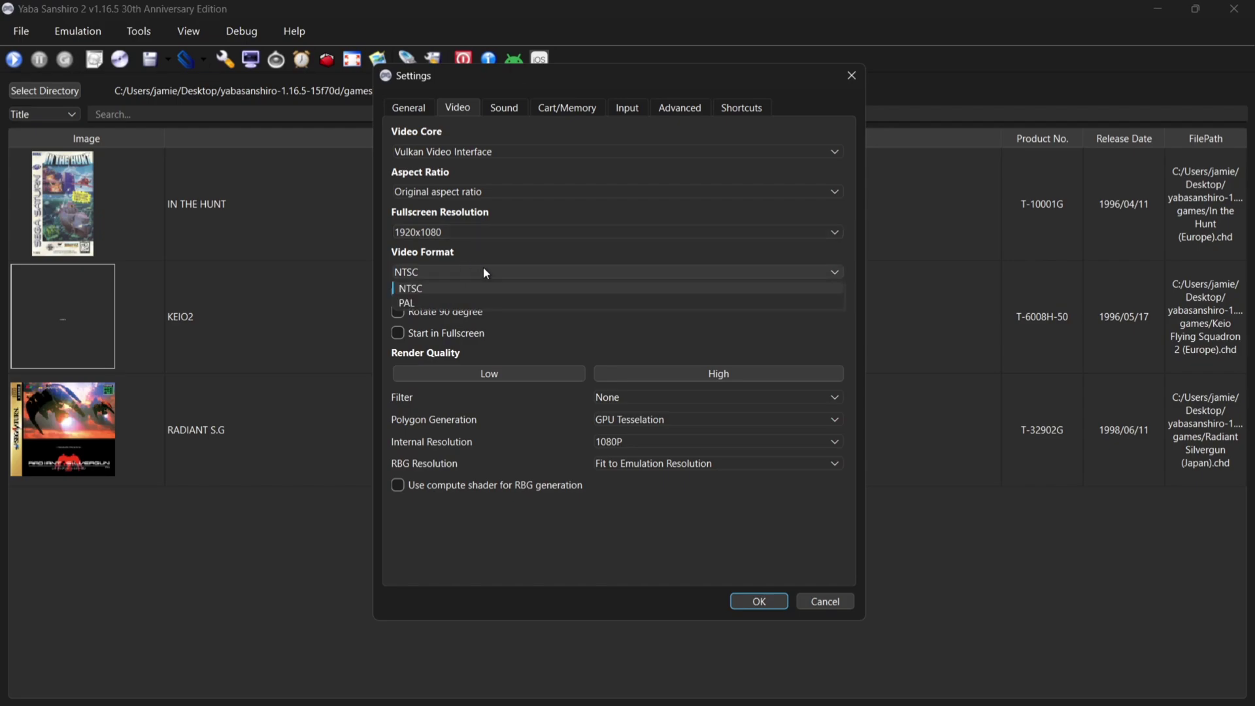
{"action": "left_click", "coordinate": [484, 272]}
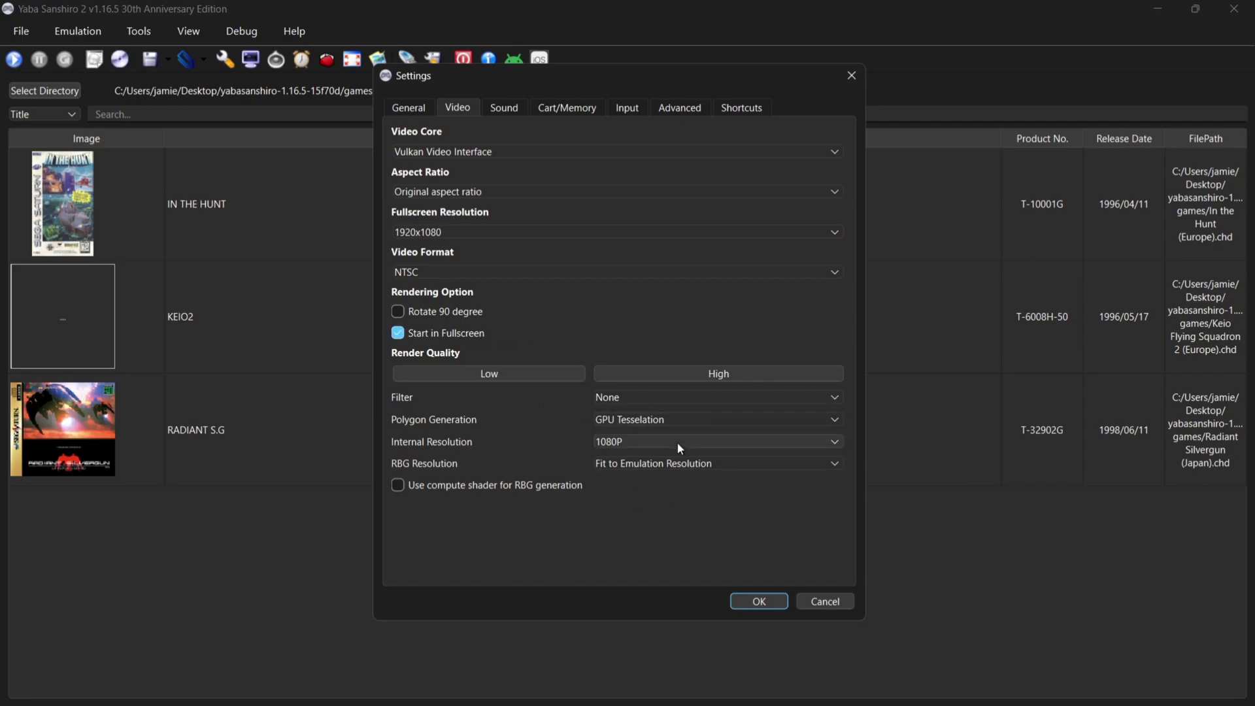
{"action": "left_click", "coordinate": [729, 375]}
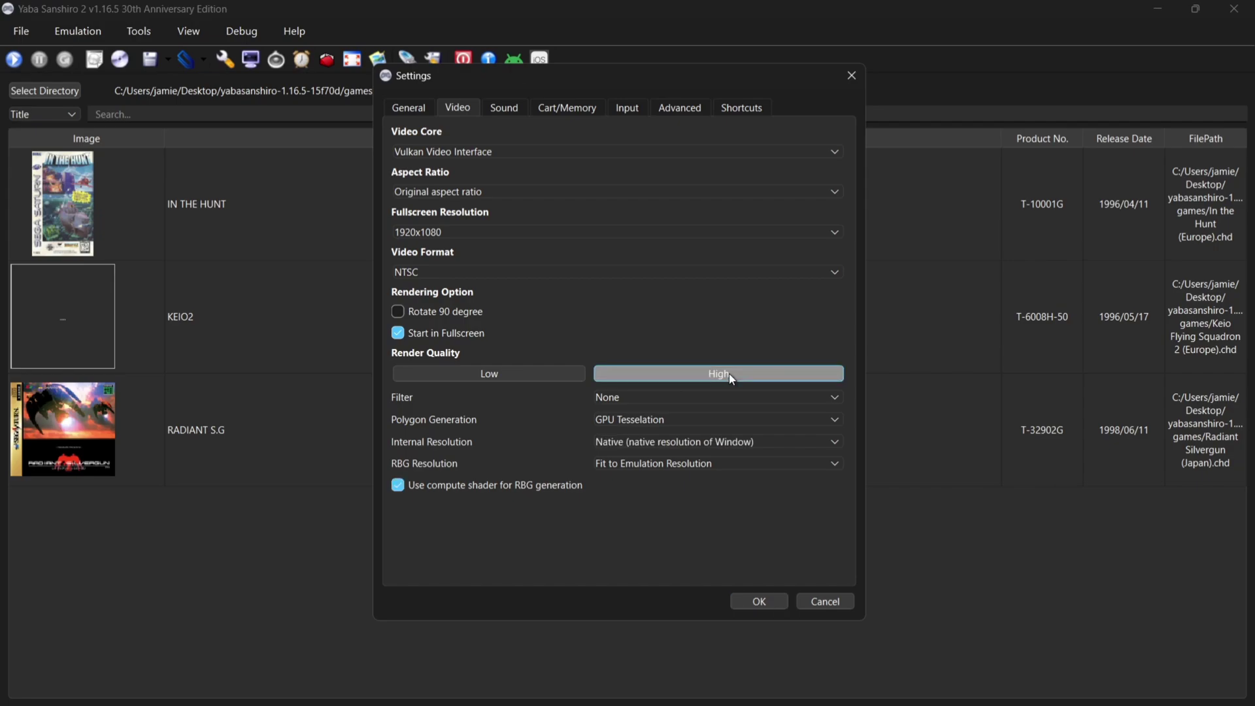
Set both the internal resolution and the RBG resolution to 1080P
{"action": "left_click", "coordinate": [638, 448]}
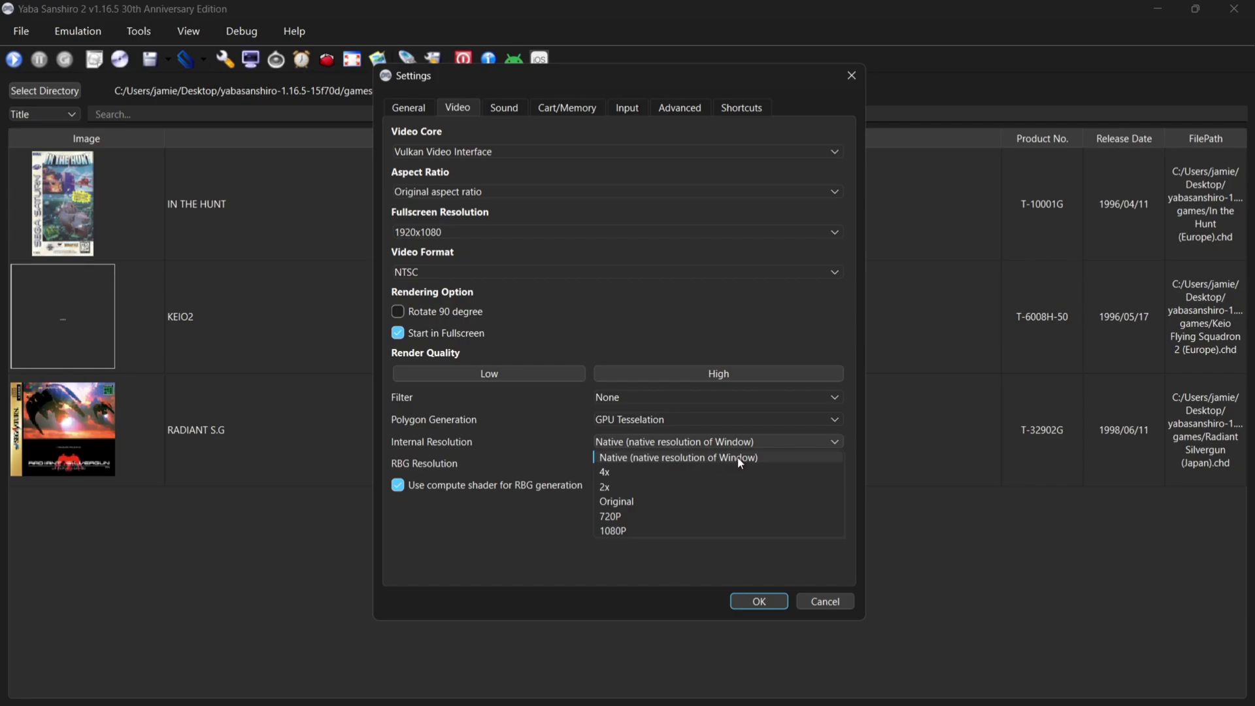
{"action": "left_click", "coordinate": [698, 530]}
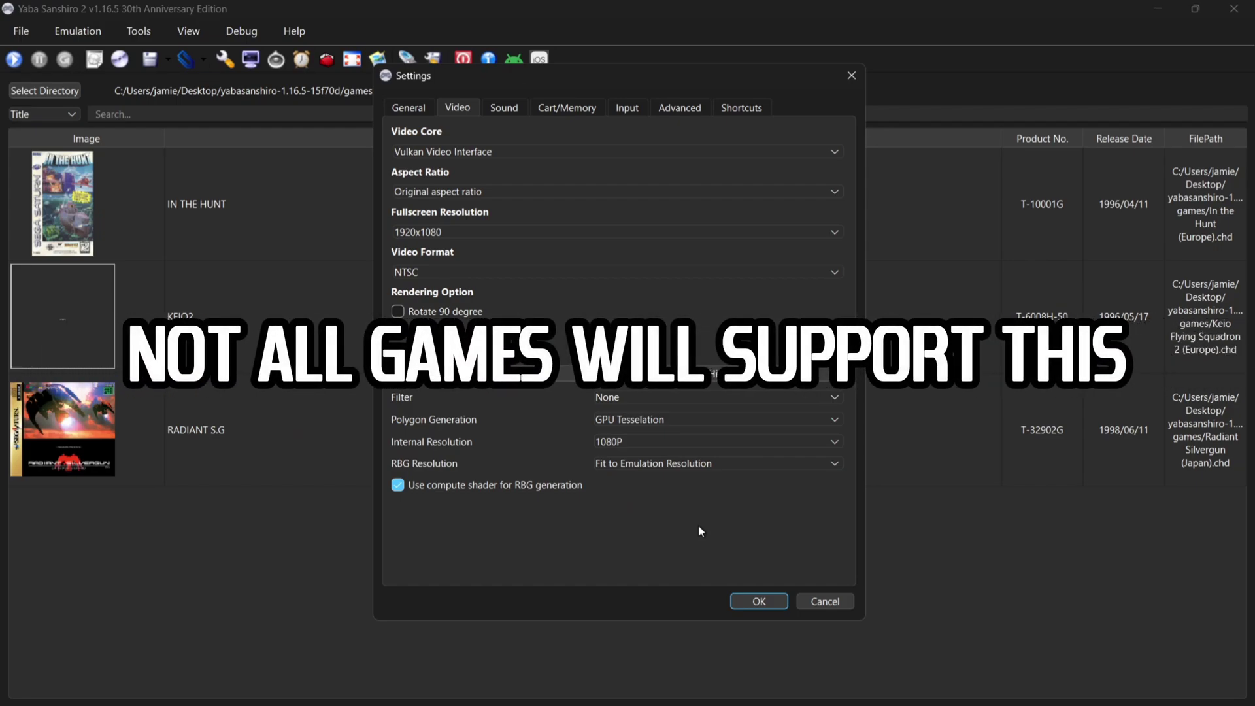
{"action": "left_click", "coordinate": [639, 464]}
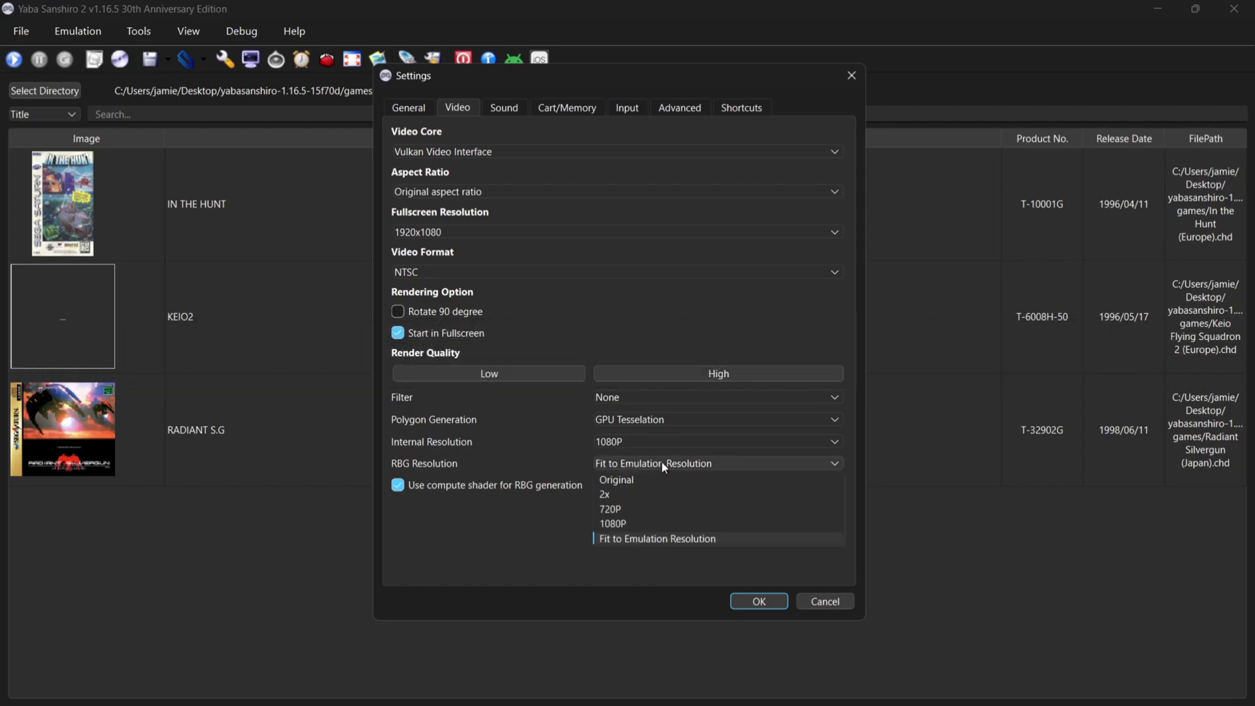
{"action": "left_click", "coordinate": [651, 524]}
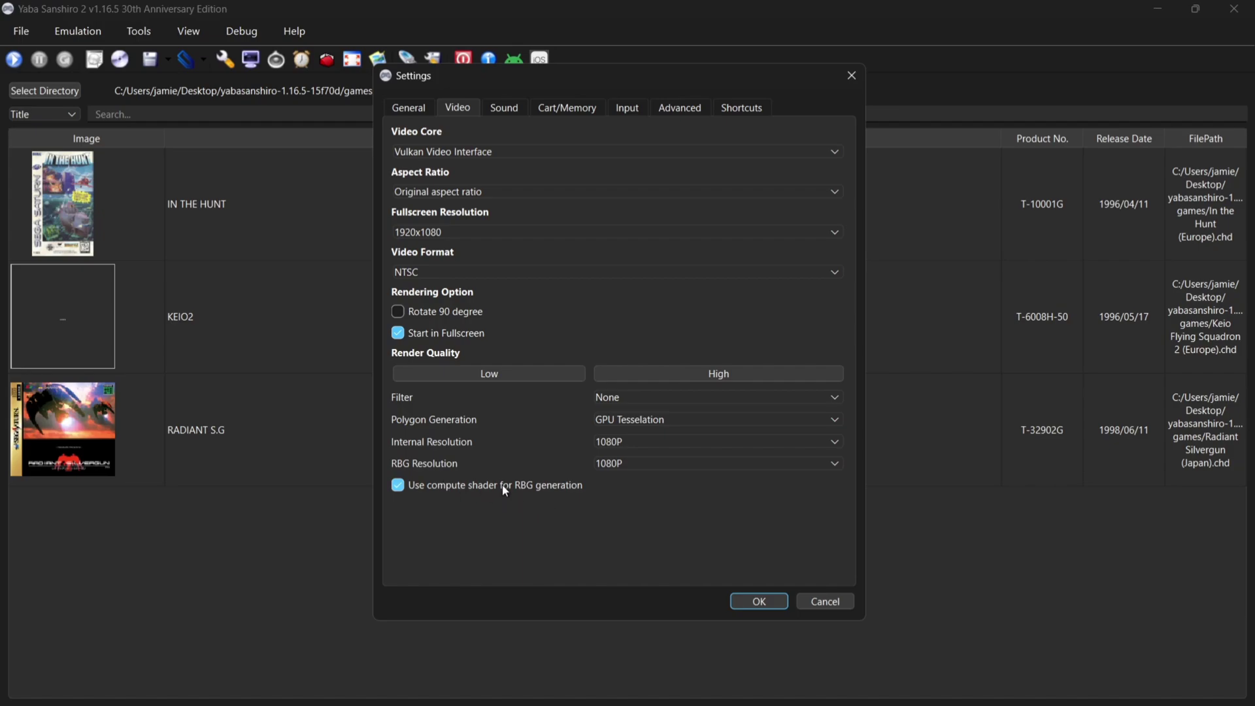
{"action": "left_click", "coordinate": [513, 110]}
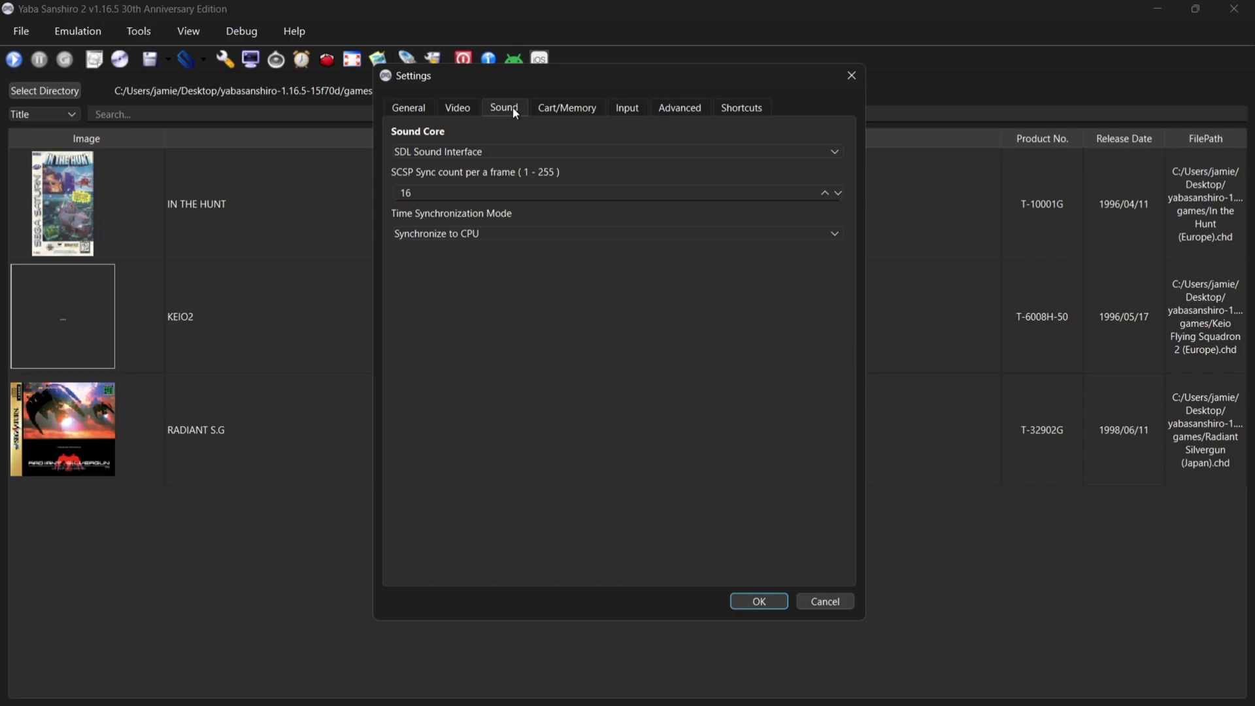
Keep SDL Sound Interface as the sound core and 4 Mbit Backup Ram as the cartridge
{"action": "left_click", "coordinate": [473, 152]}
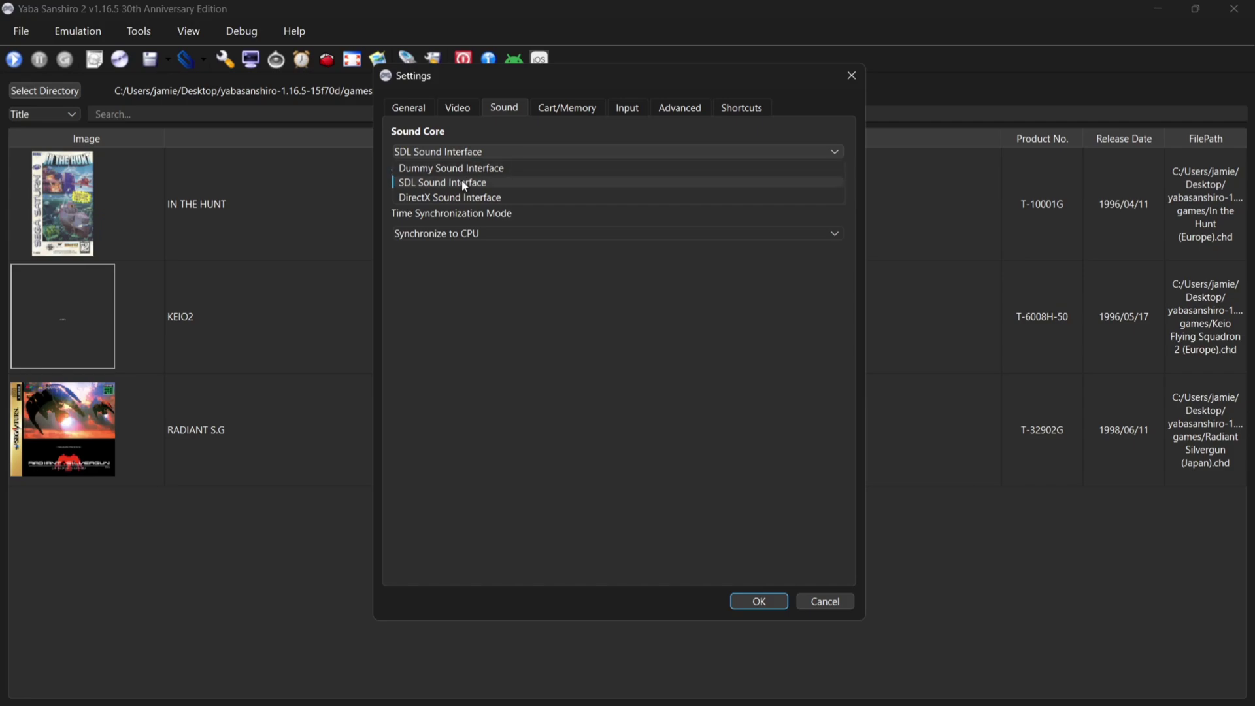
{"action": "left_click", "coordinate": [494, 184]}
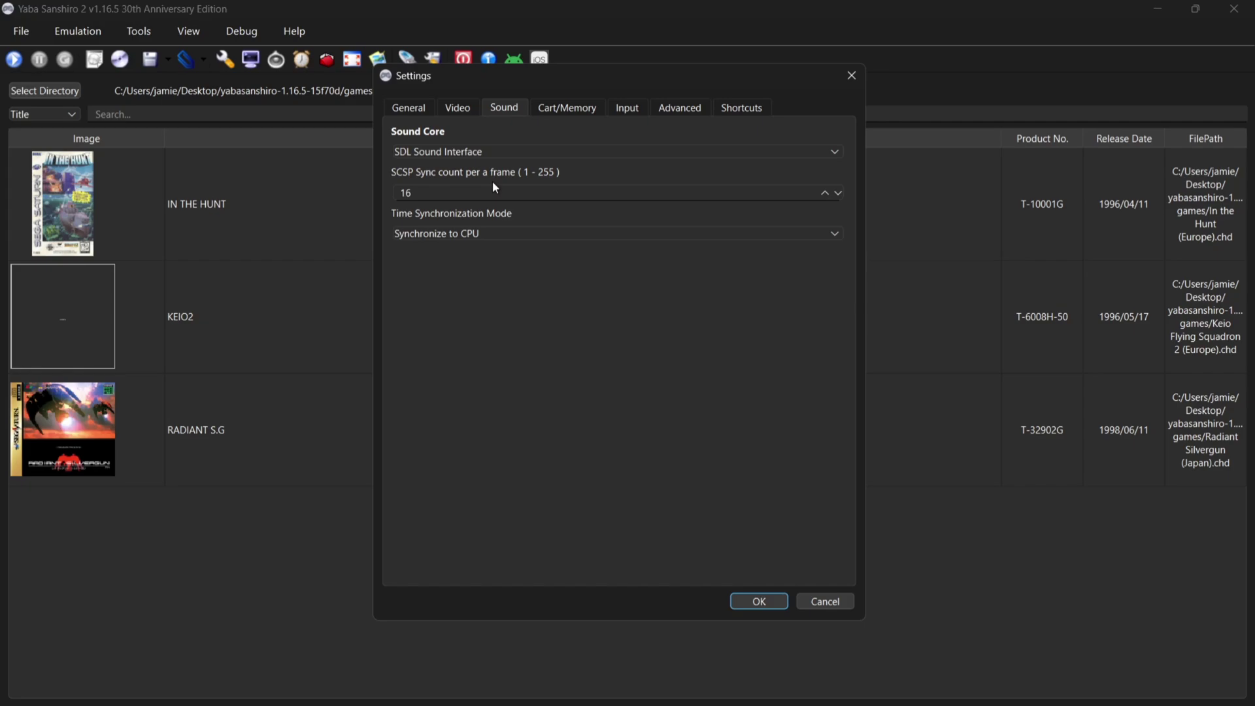
{"action": "left_click", "coordinate": [575, 116]}
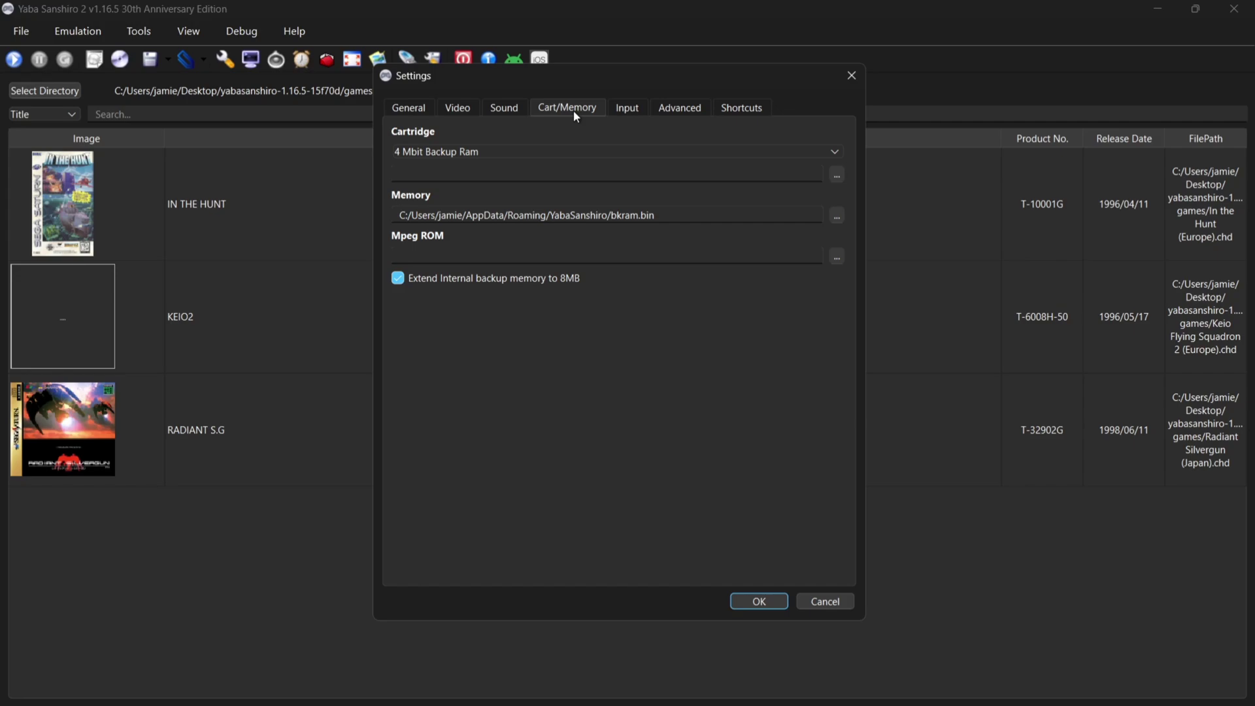
{"action": "left_click", "coordinate": [515, 150]}
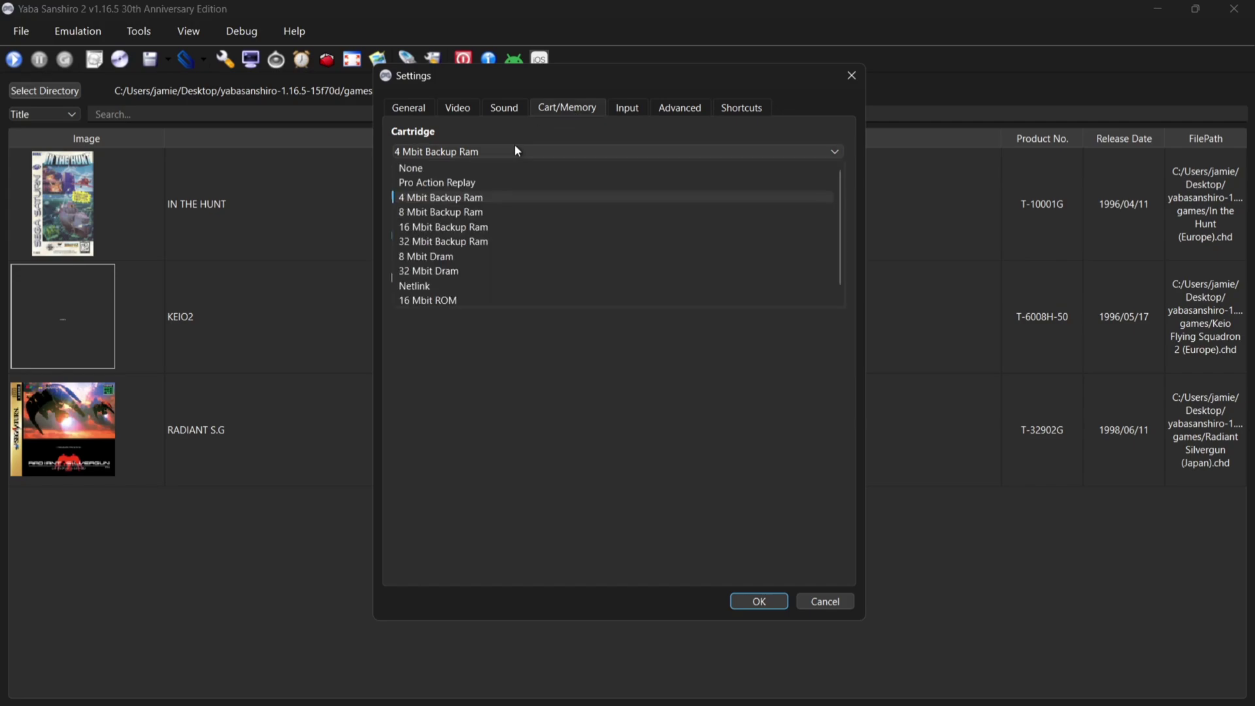
{"action": "left_click", "coordinate": [515, 139]}
{"action": "left_click", "coordinate": [727, 108]}
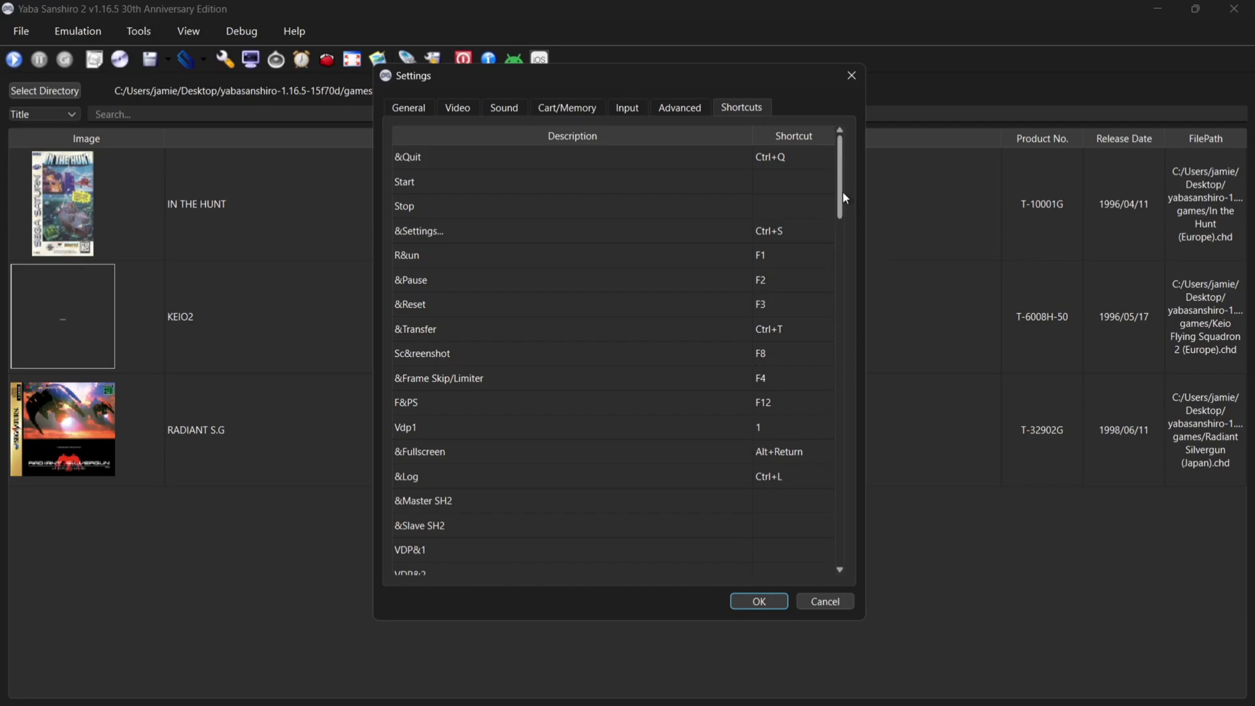
Reassign the Pause shortcut from F2 to P and save the settings
{"action": "mouse_move", "coordinate": [839, 195]}
{"action": "left_mouse_down"}
{"action": "mouse_move", "coordinate": [831, 327]}
{"action": "mouse_move", "coordinate": [827, 181]}
{"action": "left_mouse_up"}
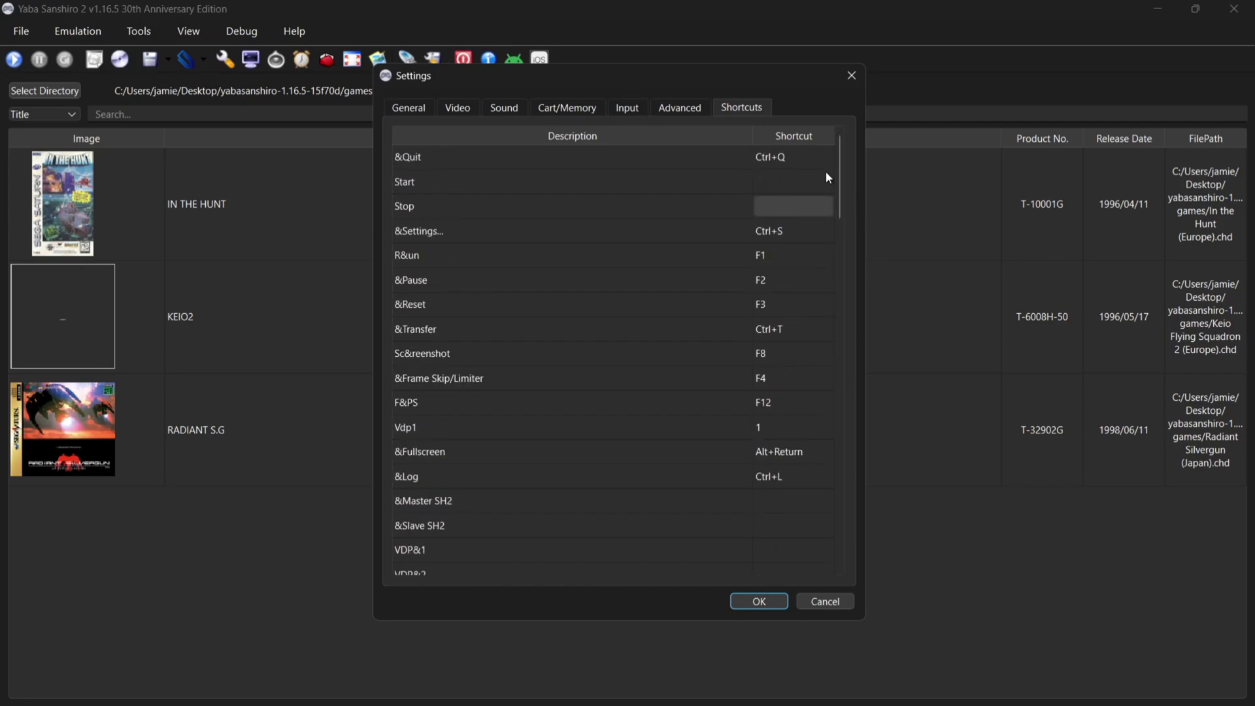
{"action": "double_click", "coordinate": [776, 283]}
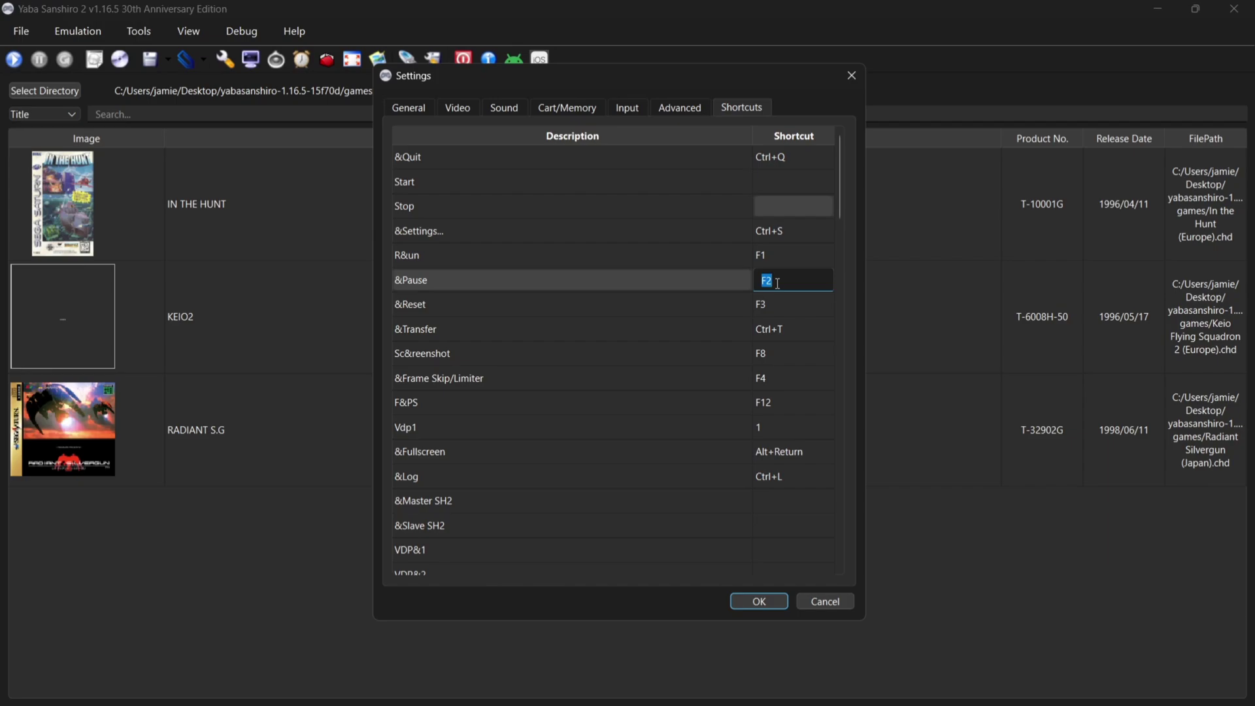
{"action": "type", "text": "P"}
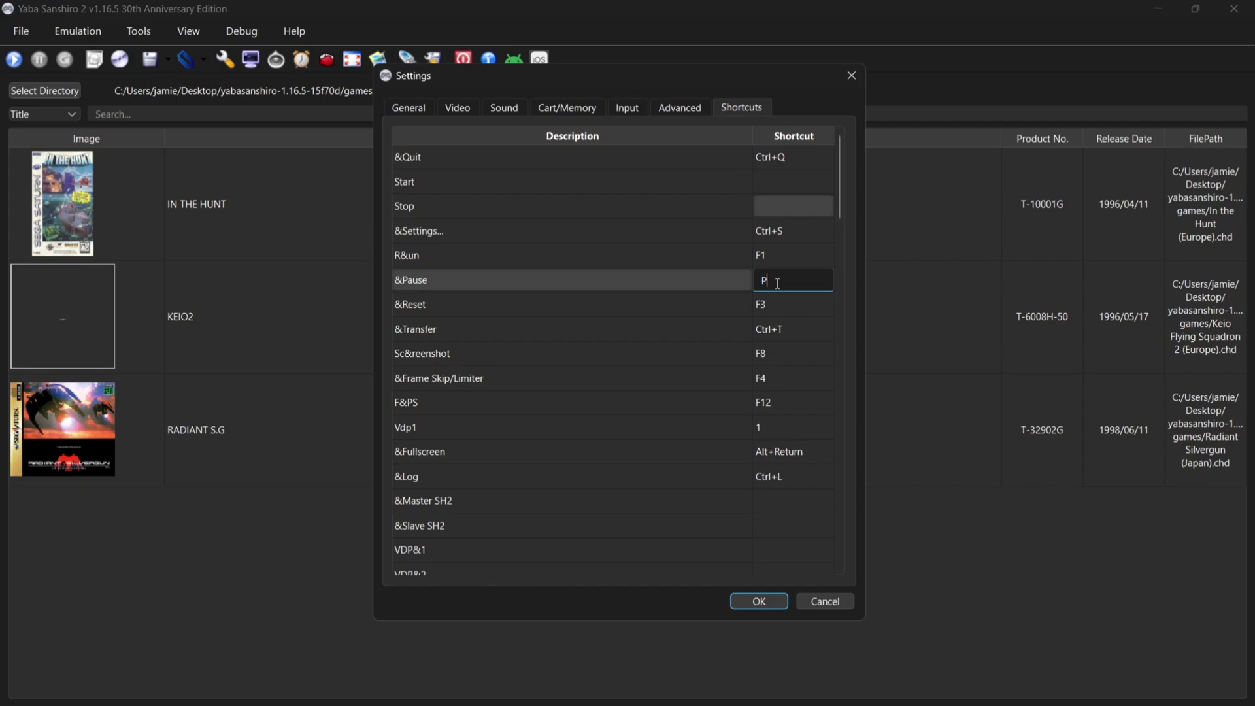
{"action": "left_click", "coordinate": [759, 601]}
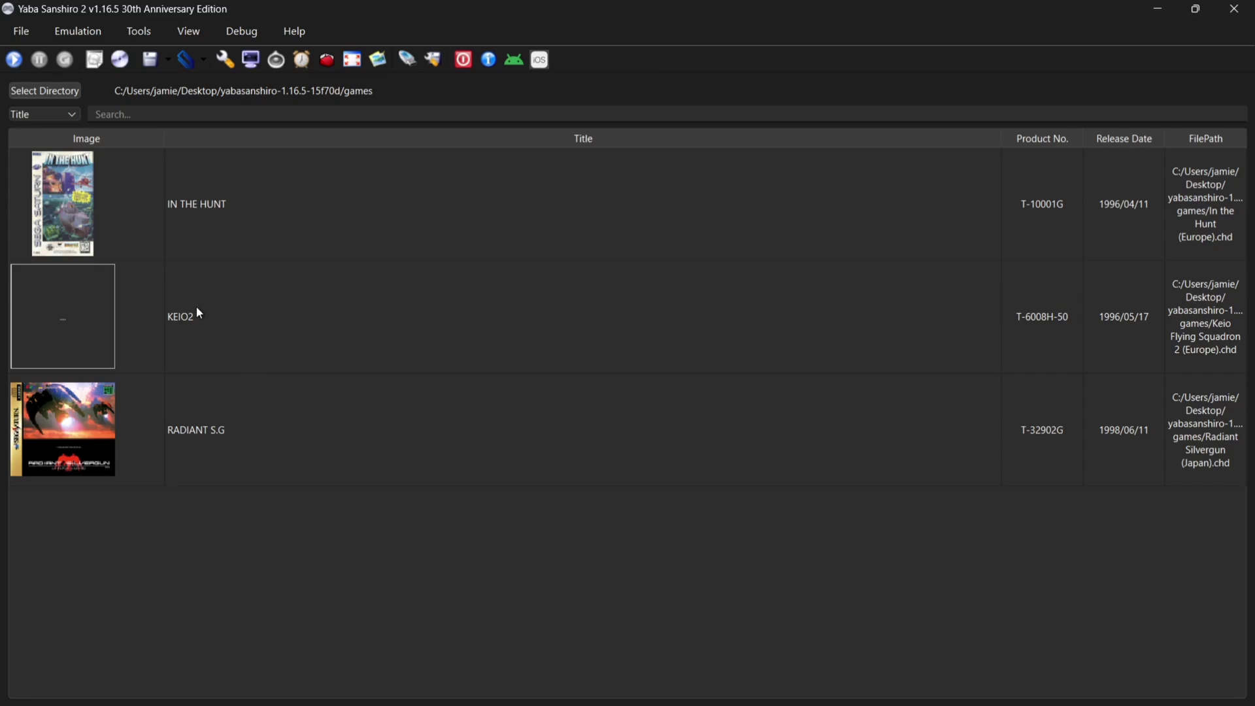
Launch In the Hunt, fire torpedoes and steer left, then leave fullscreen with Alt+Enter
{"action": "double_click", "coordinate": [201, 208]}
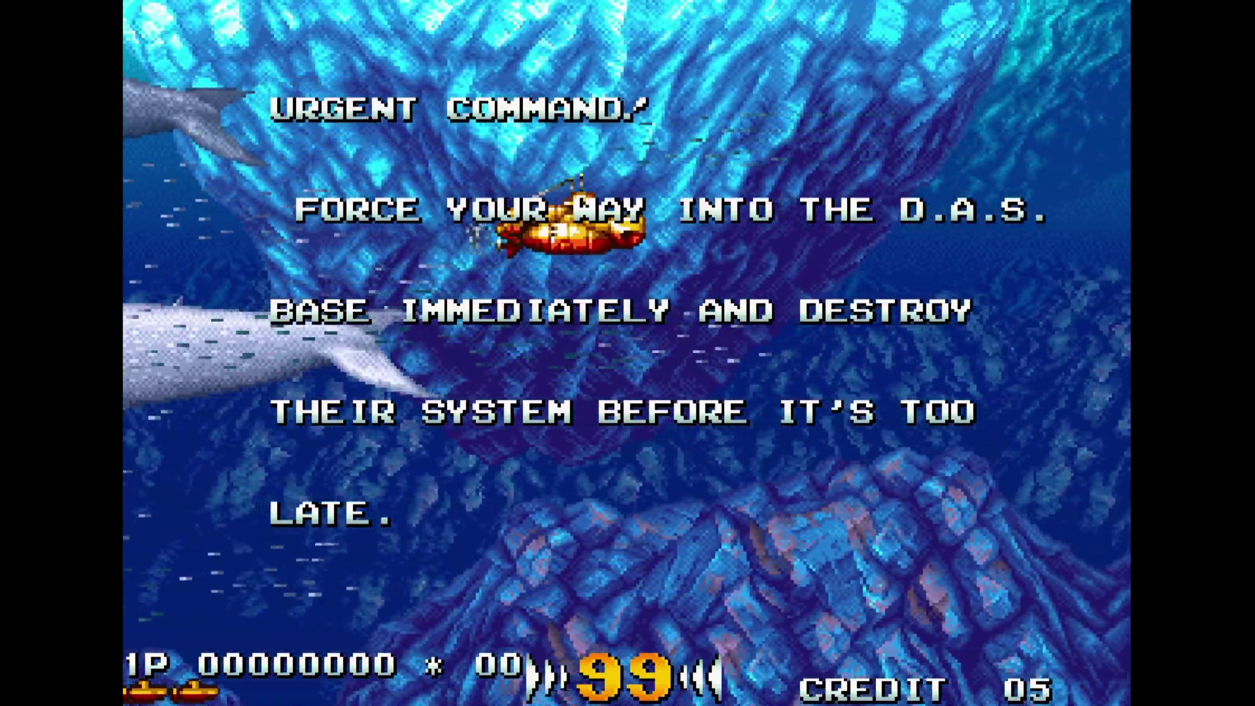
{"action": "key", "text": "ctrl"}
{"action": "key", "text": "alt"}
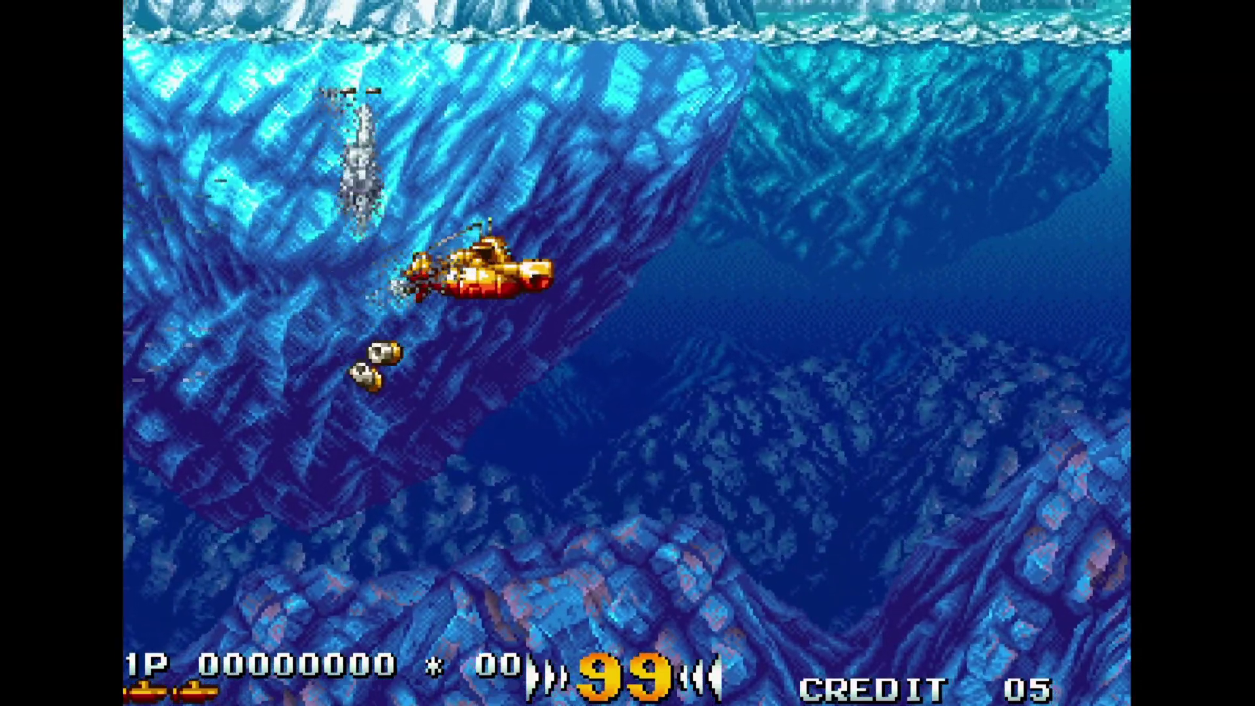
{"action": "key", "text": "ctrl"}
{"action": "key", "text": "Left"}
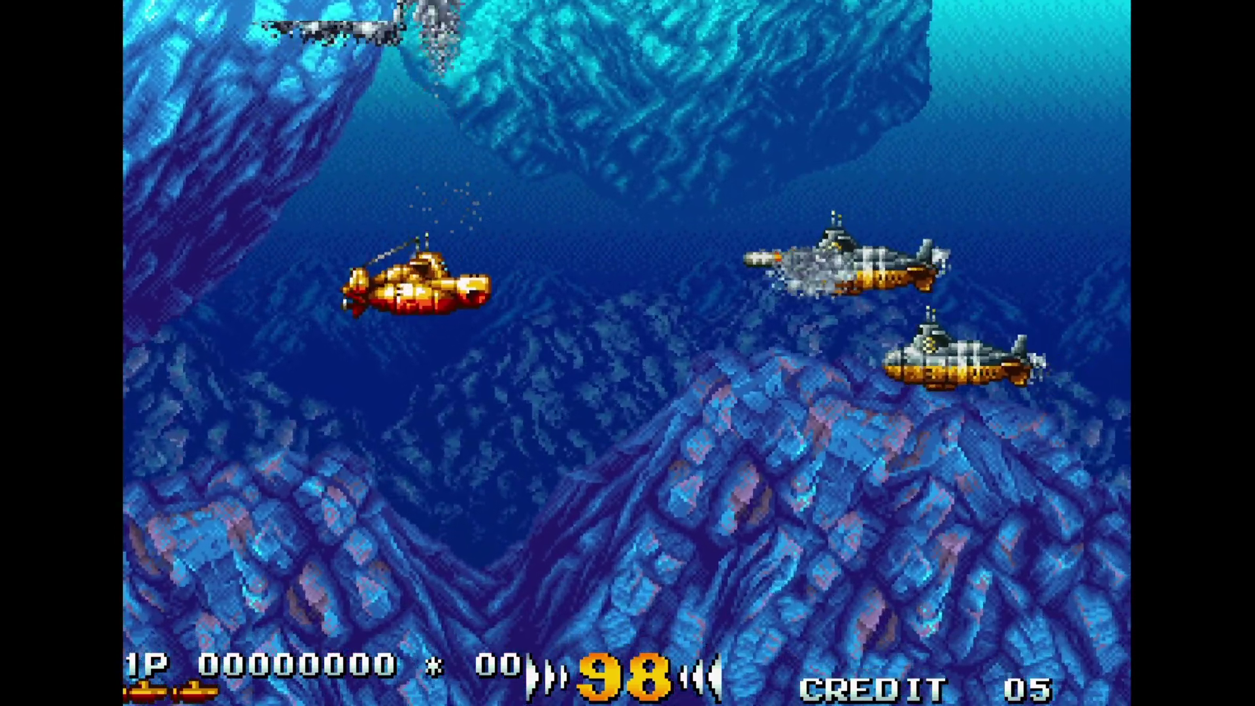
{"action": "key", "text": "Left"}
{"action": "key", "text": "alt+Return"}
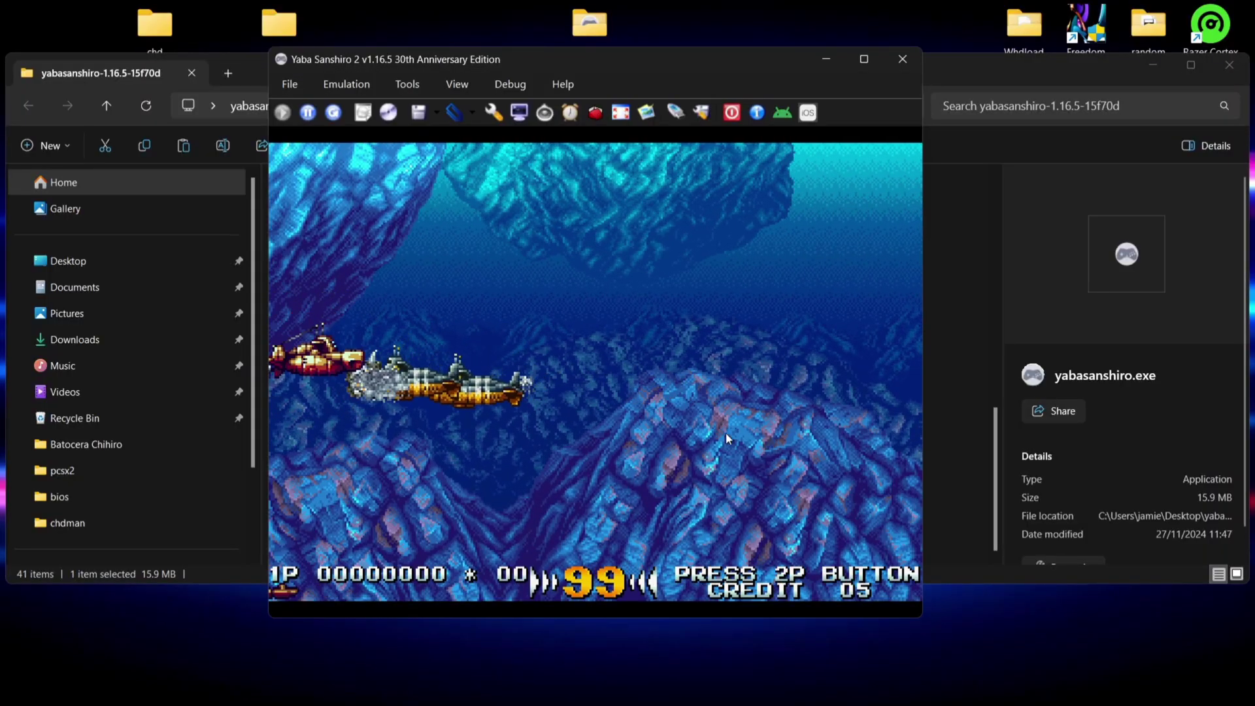
Save the current game state to a file named 'in the hunt'
{"action": "left_click", "coordinate": [289, 84]}
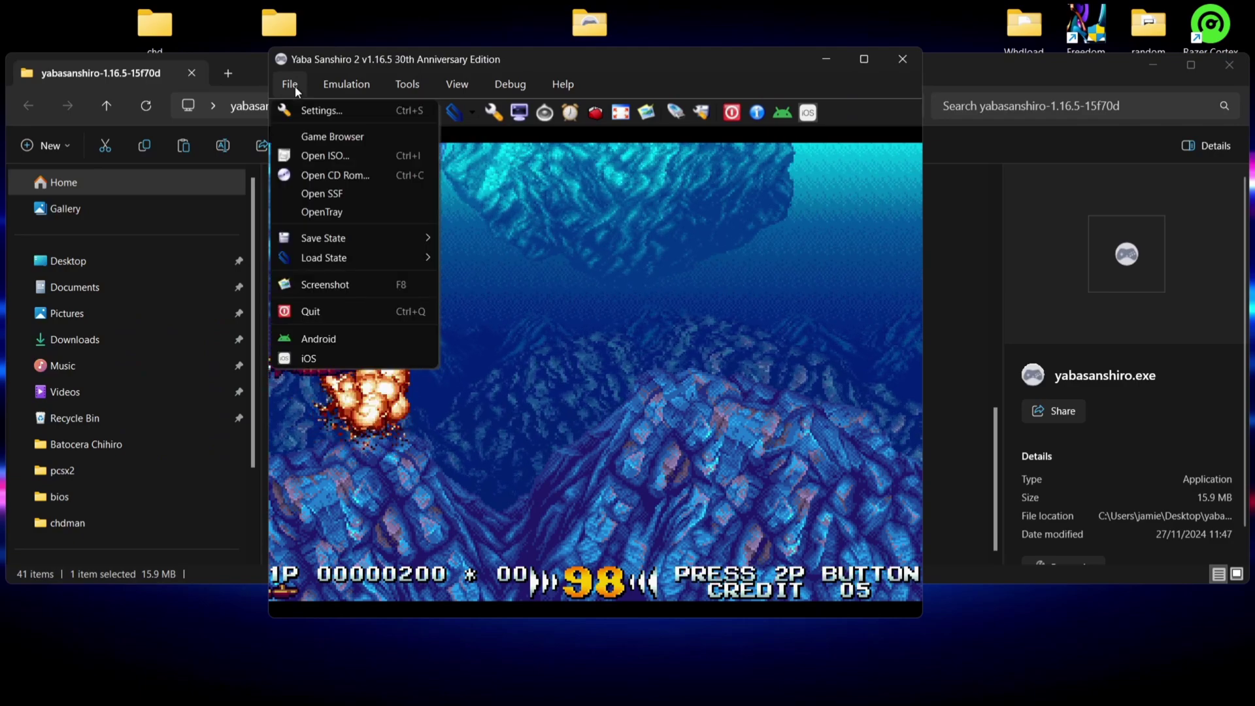
{"action": "mouse_move", "coordinate": [323, 240]}
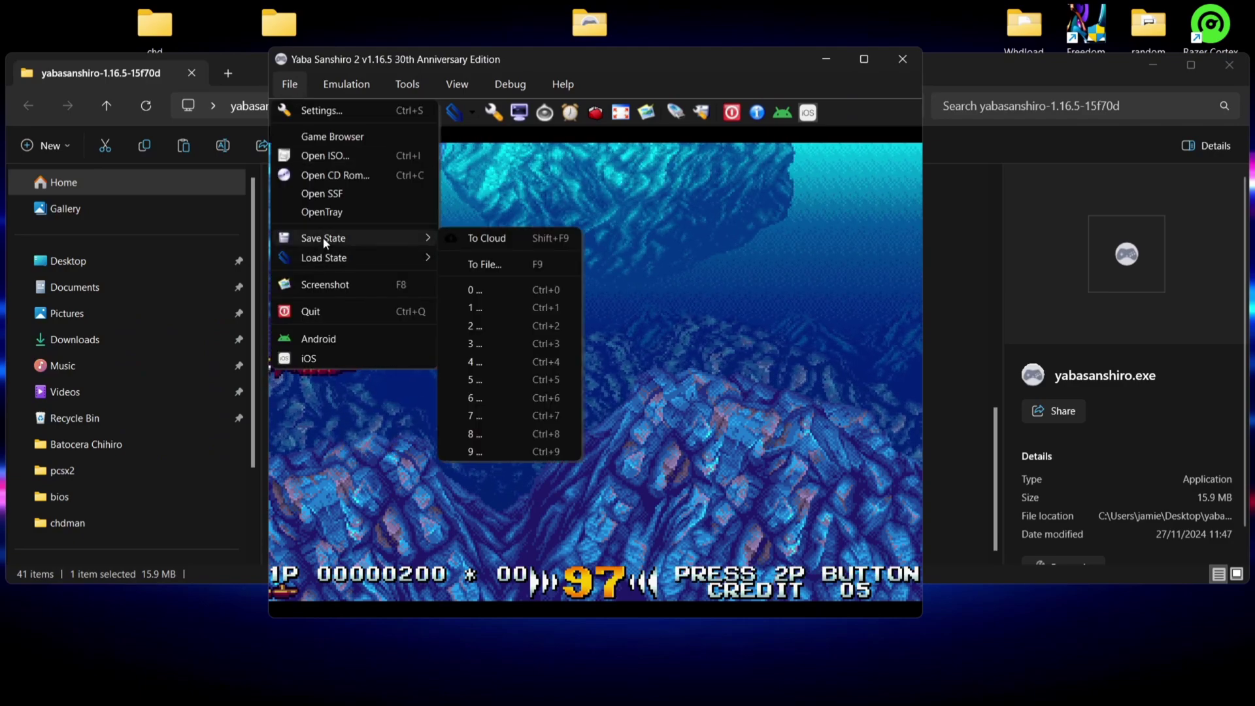
{"action": "left_click", "coordinate": [524, 264]}
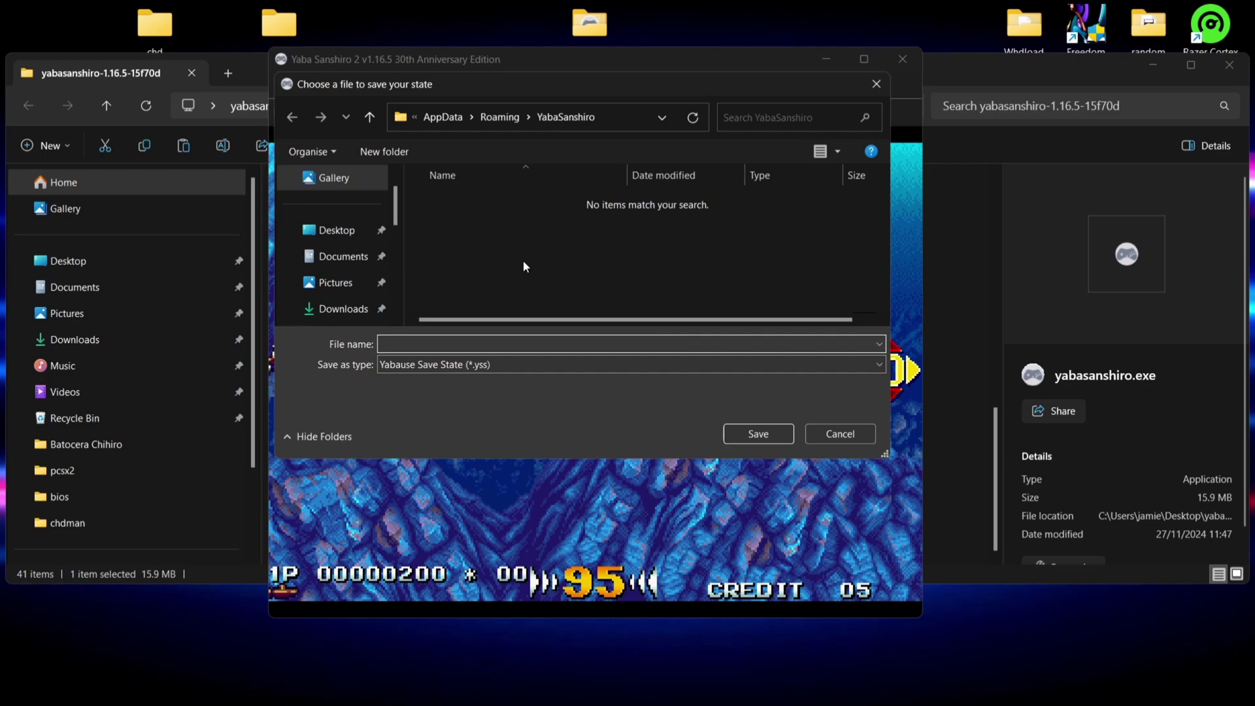
{"action": "type", "text": "in the hunt"}
{"action": "left_click", "coordinate": [751, 428]}
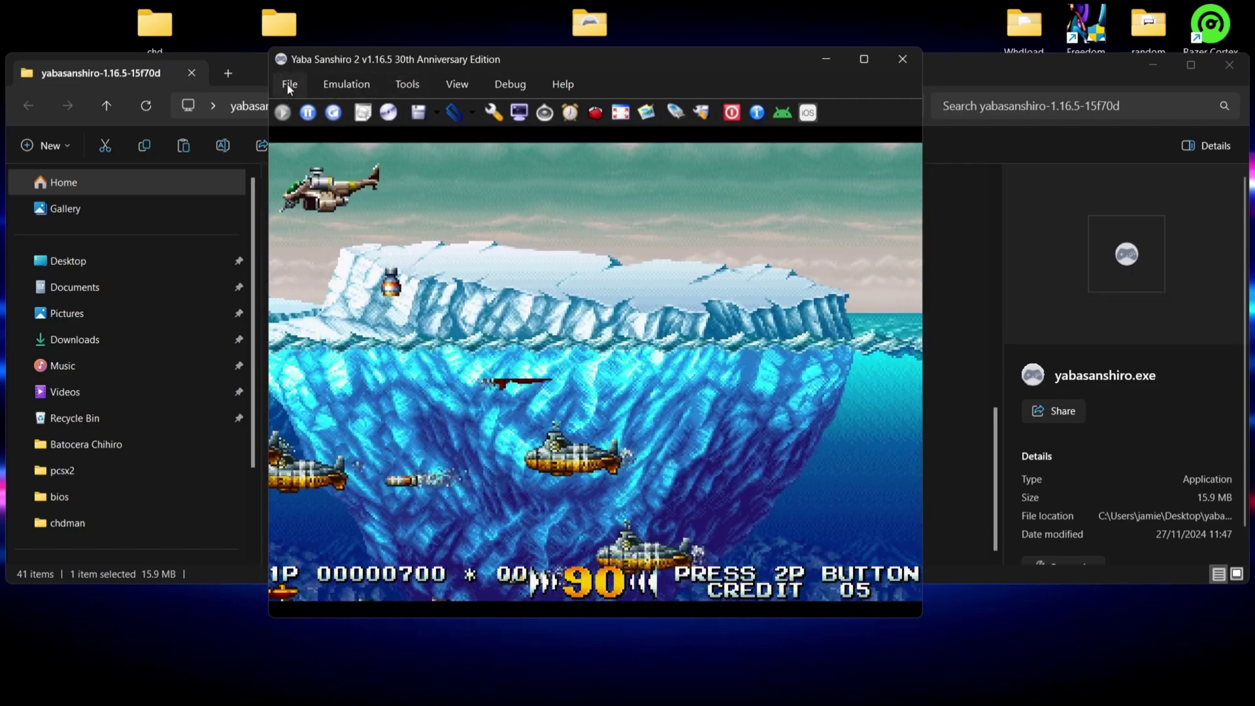
Load the 'in the hunt.yss' state file, restoring the game to score 200
{"action": "left_click", "coordinate": [288, 85]}
{"action": "mouse_move", "coordinate": [362, 258]}
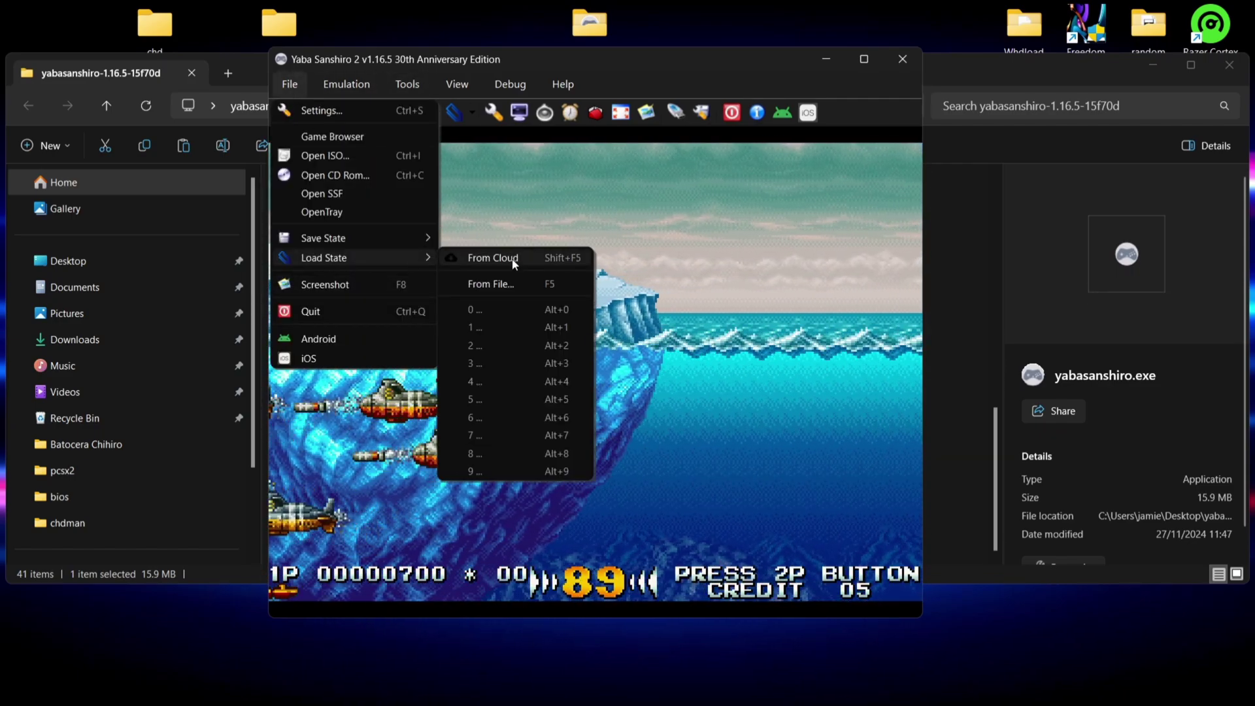
{"action": "left_click", "coordinate": [512, 285]}
{"action": "left_click", "coordinate": [465, 203]}
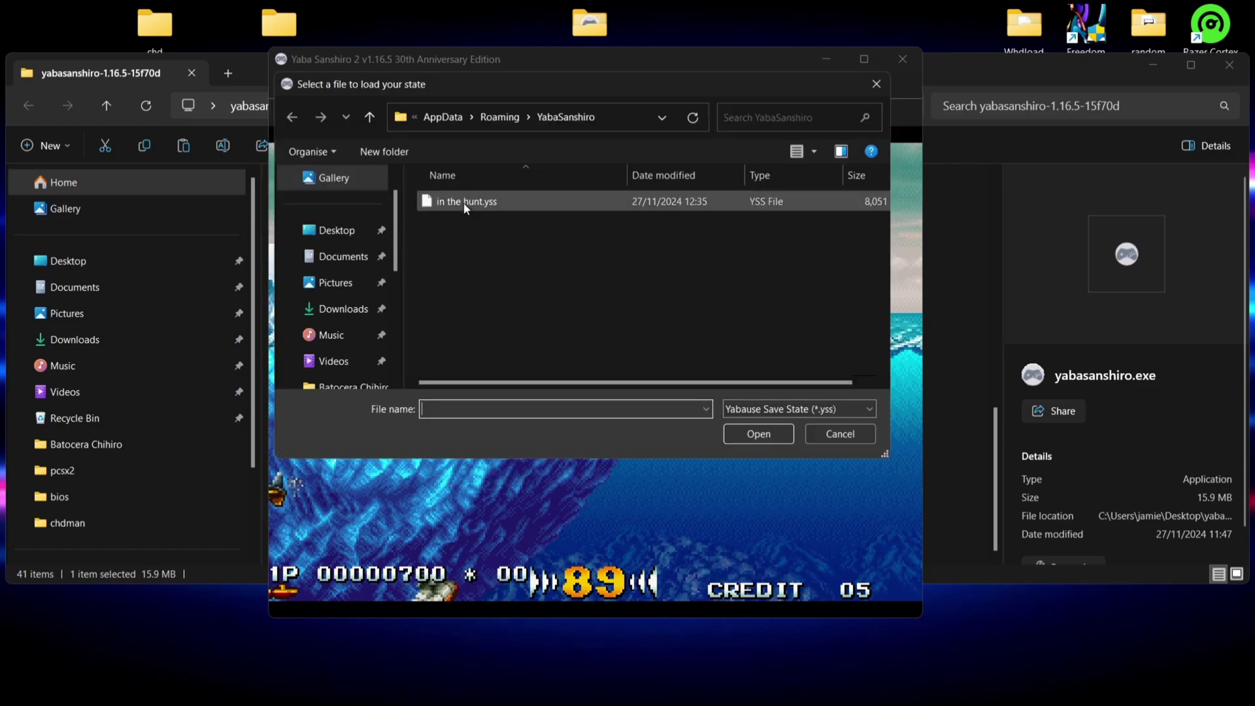
{"action": "double_click", "coordinate": [539, 202]}
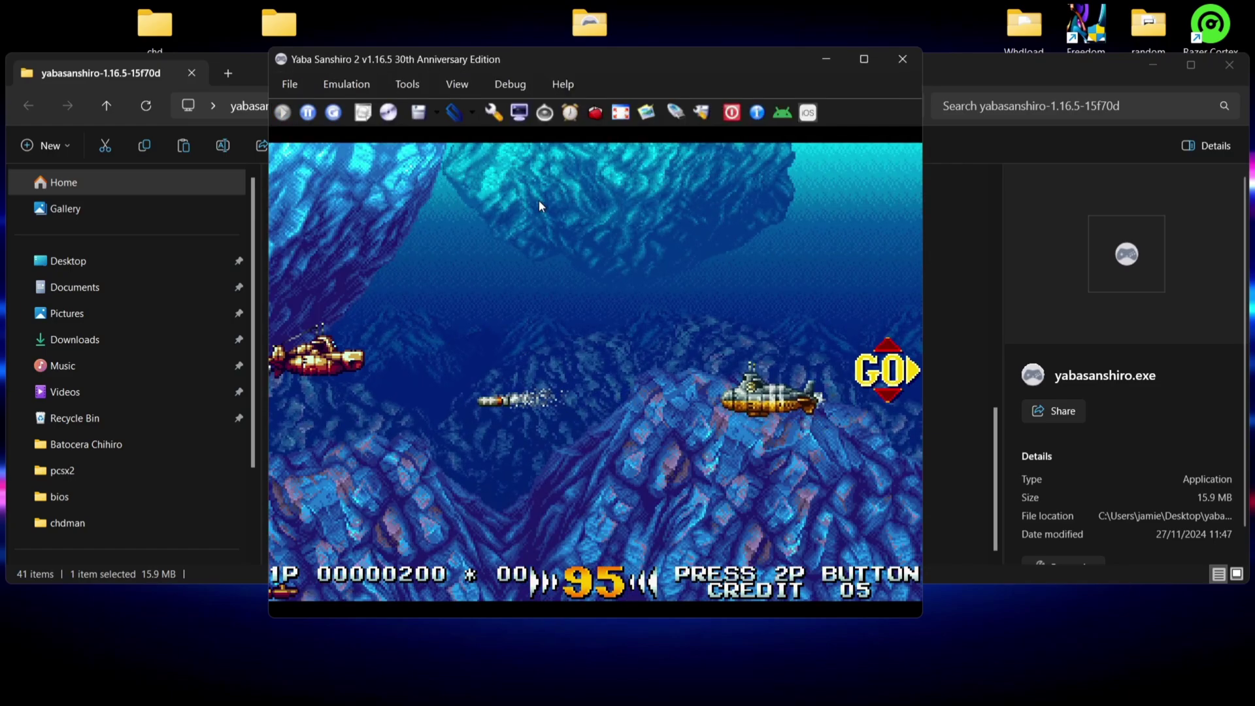